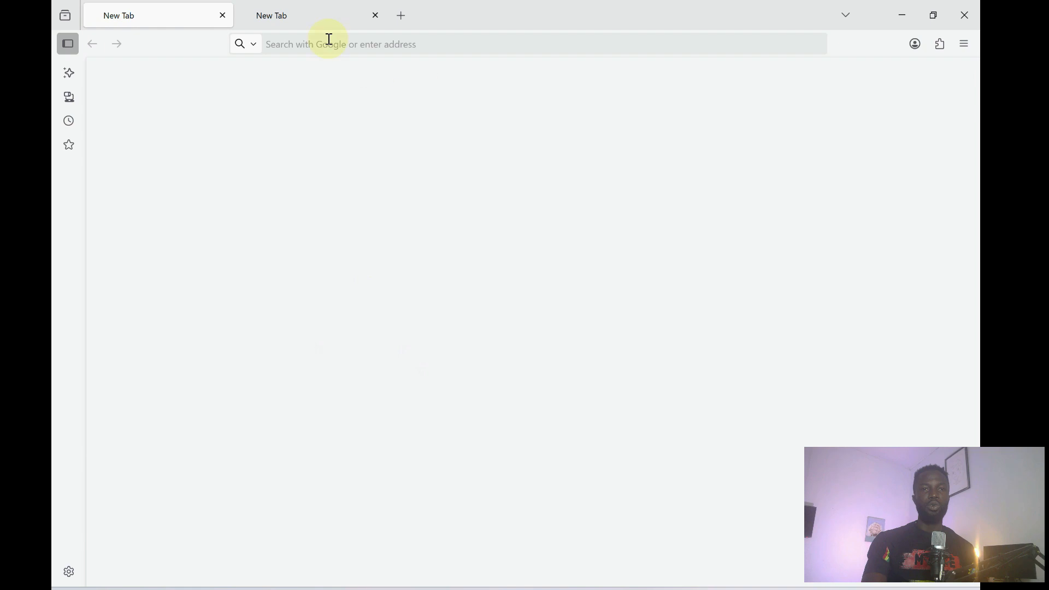
- Close the extra blank Firefox tab and dismiss the default-browser prompt
left_click(224, 16)
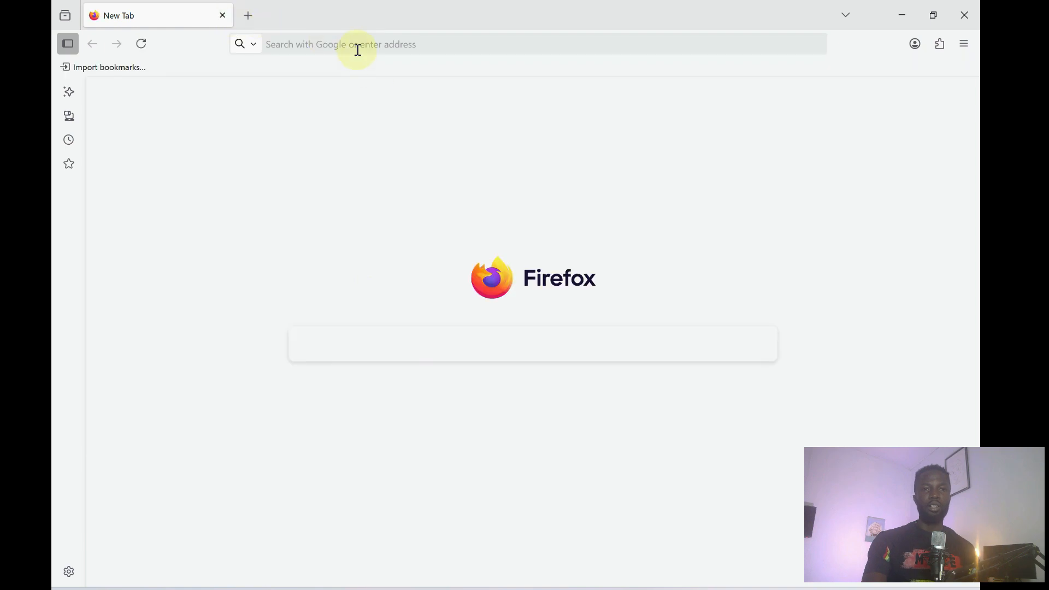
left_click(357, 47)
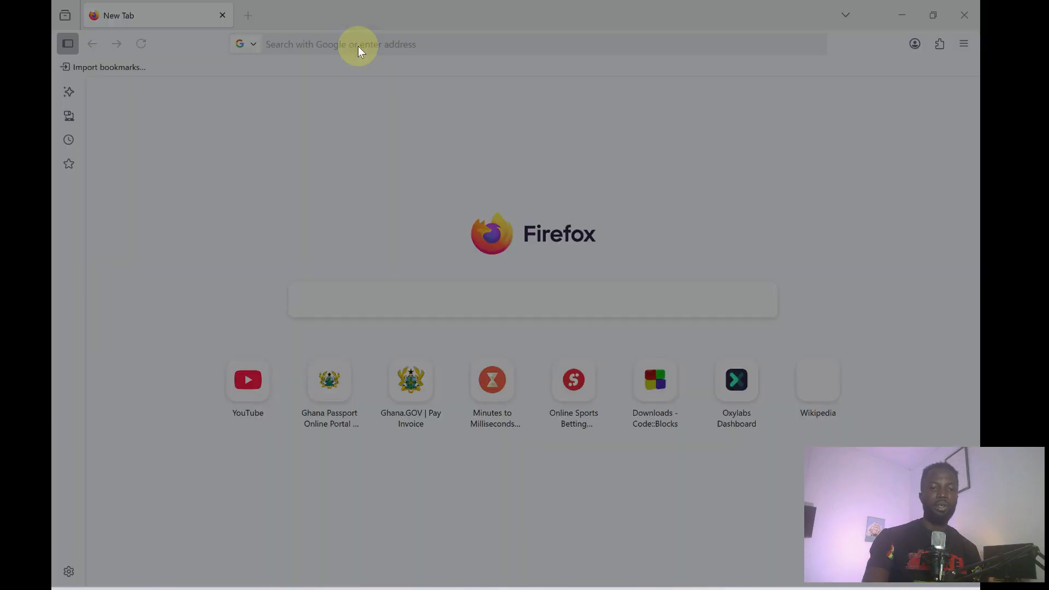
left_click(598, 175)
- Go to passport.mfa.gov.gh by autofilling 'PASS' in the address bar
left_click(514, 47)
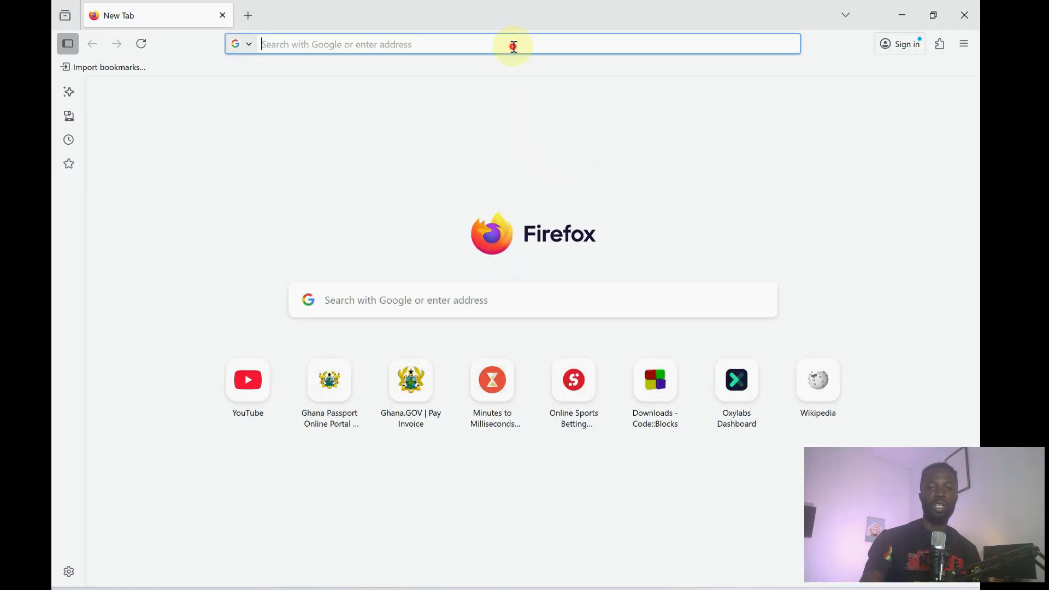
type("PASSport.mfa.gov.gh/")
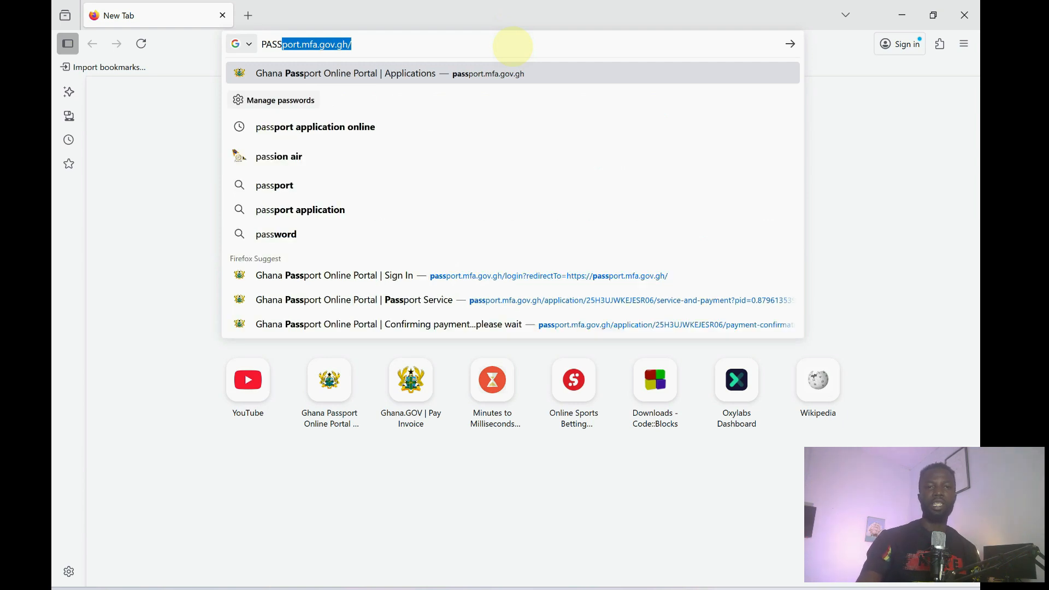
key("Return")
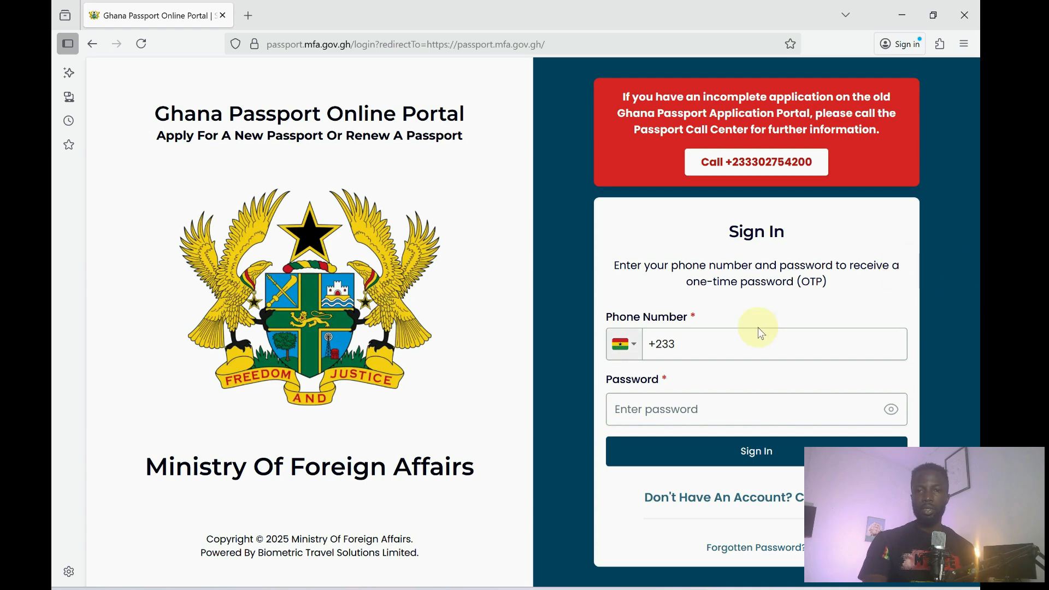
- Show the phone number and password requirement hints, then open the 'Create One' sign-up form
left_click(721, 344)
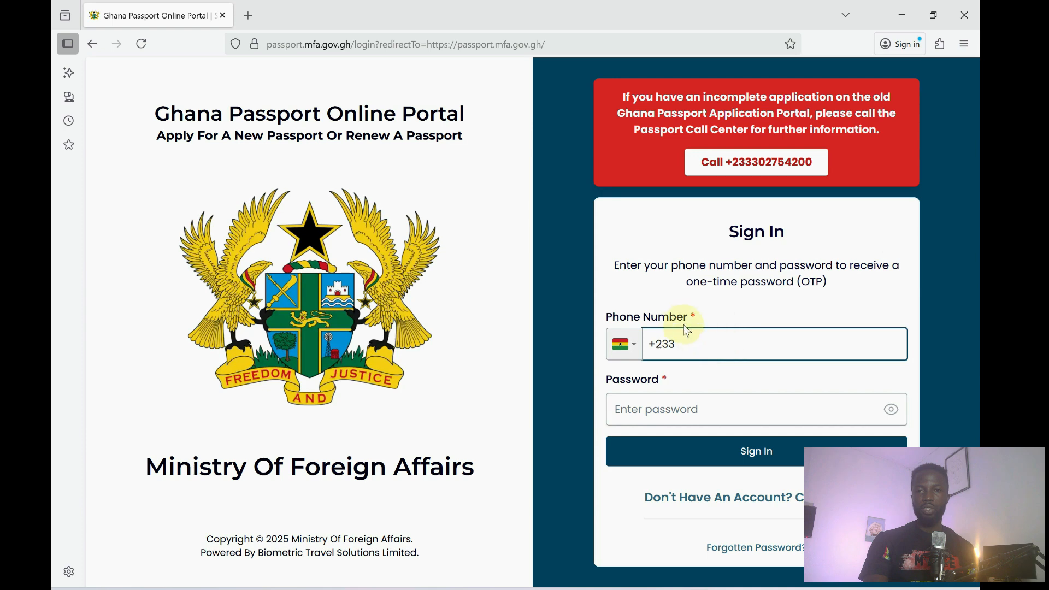
left_click(681, 415)
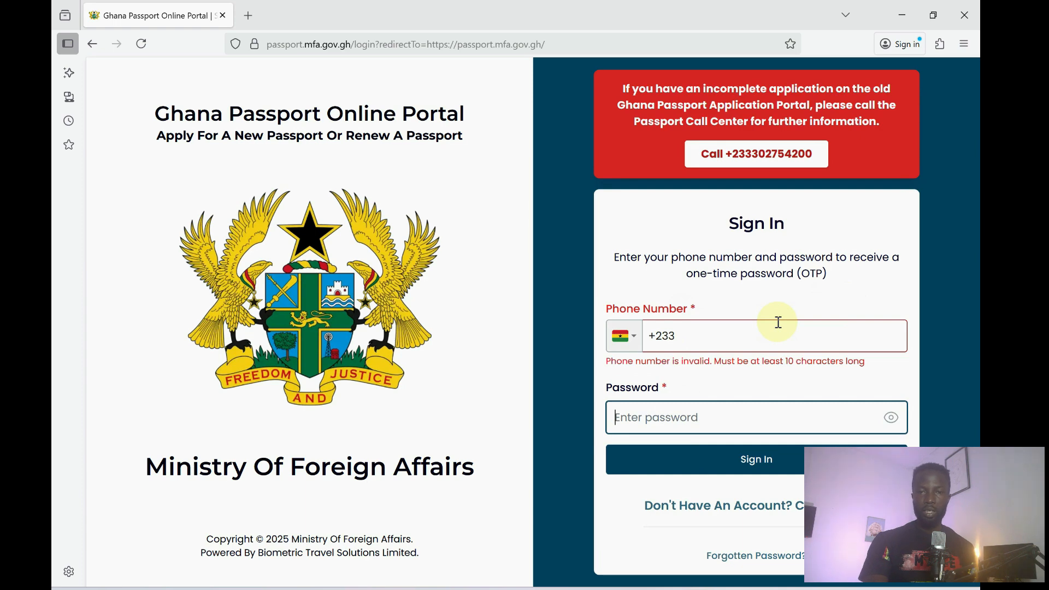
left_click(704, 511)
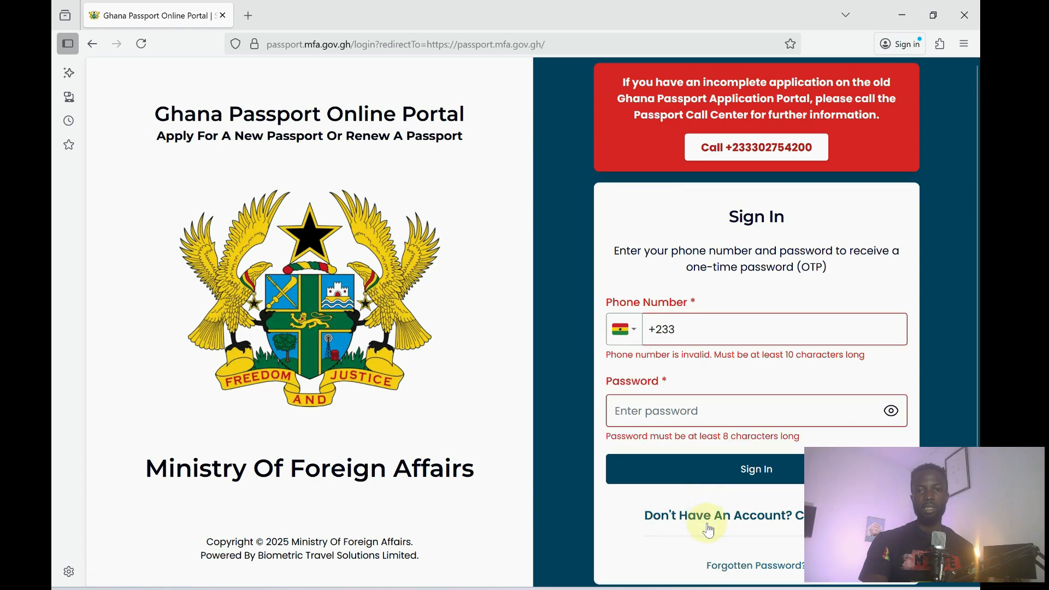
left_click(710, 520)
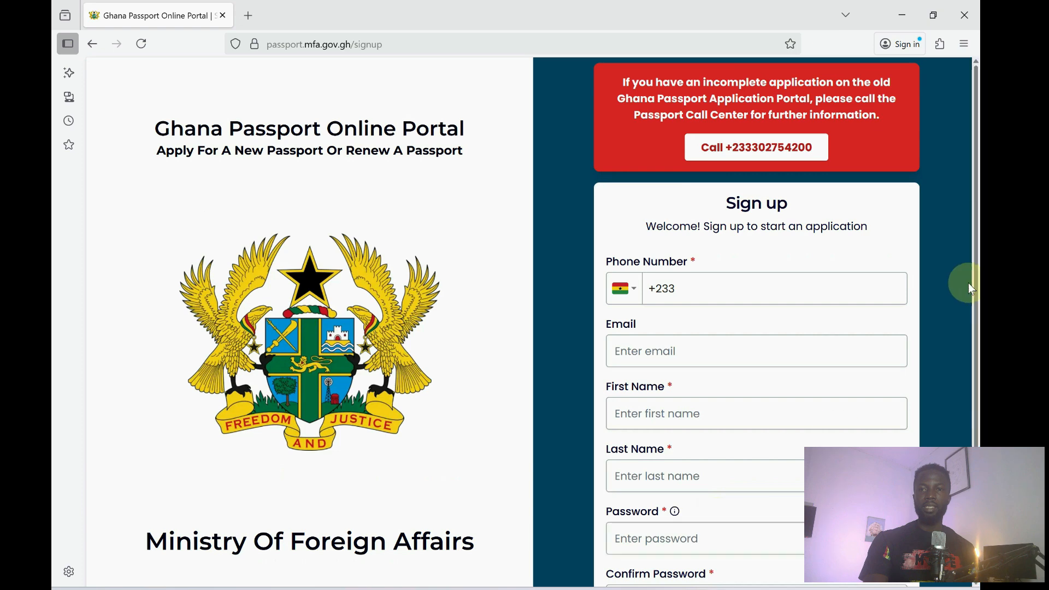
scroll(959, 291, "down", 2)
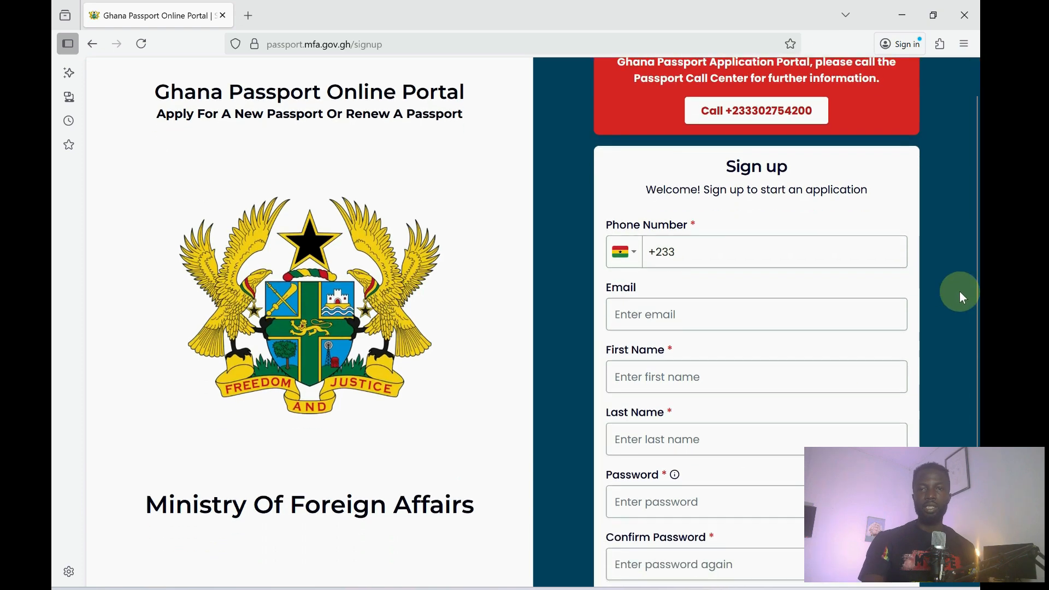
scroll(959, 290, "down", 1)
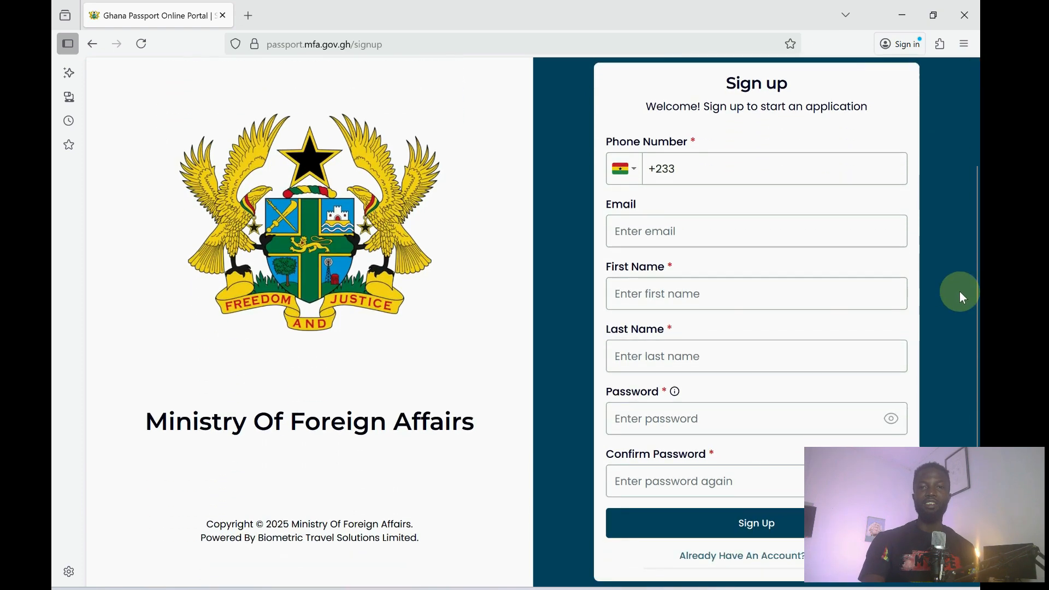
scroll(959, 291, "up", 1)
scroll(959, 291, "up", 2)
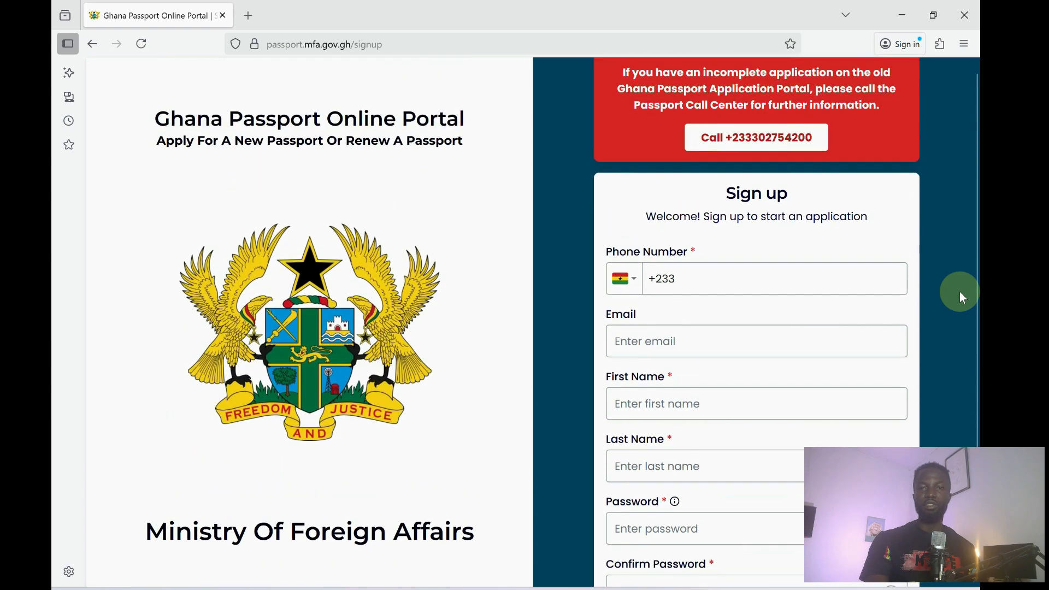
left_click(683, 283)
left_click(683, 282)
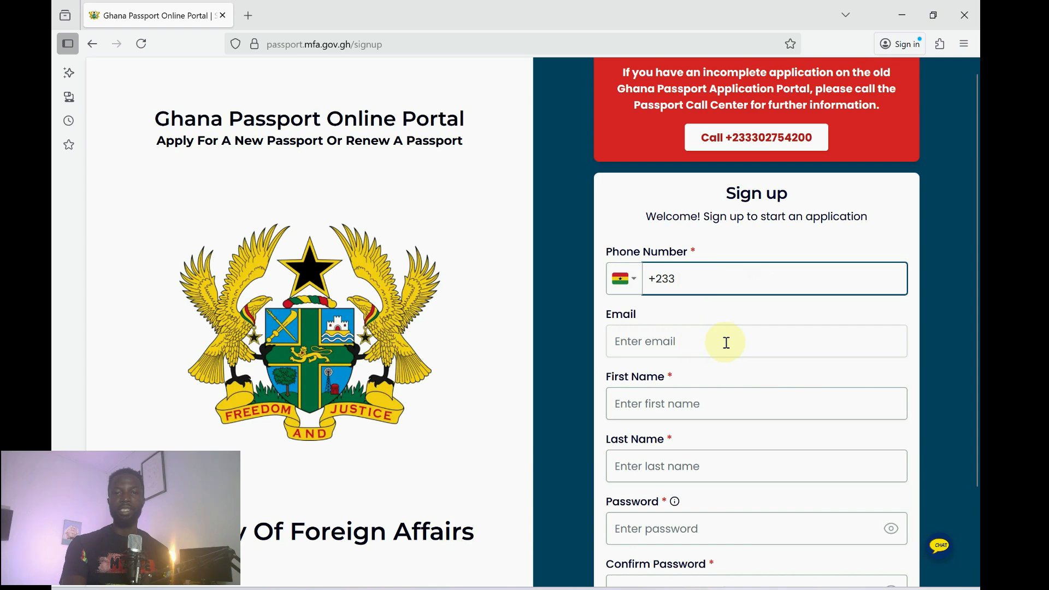
- Trigger errors on phone number, names and both passwords, dismissing Firefox's password suggestions
left_click(674, 404)
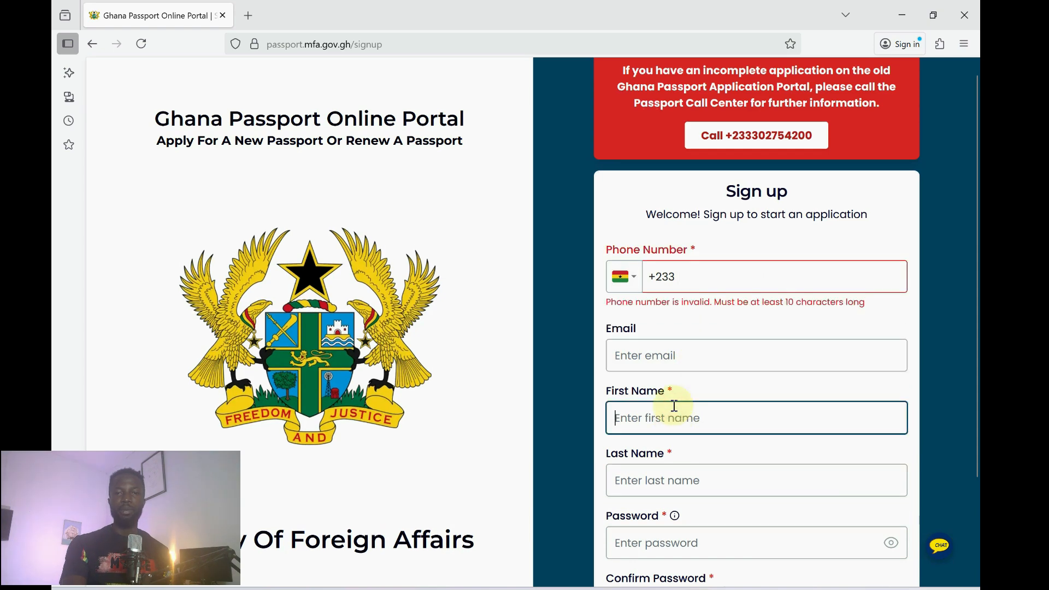
left_click(667, 473)
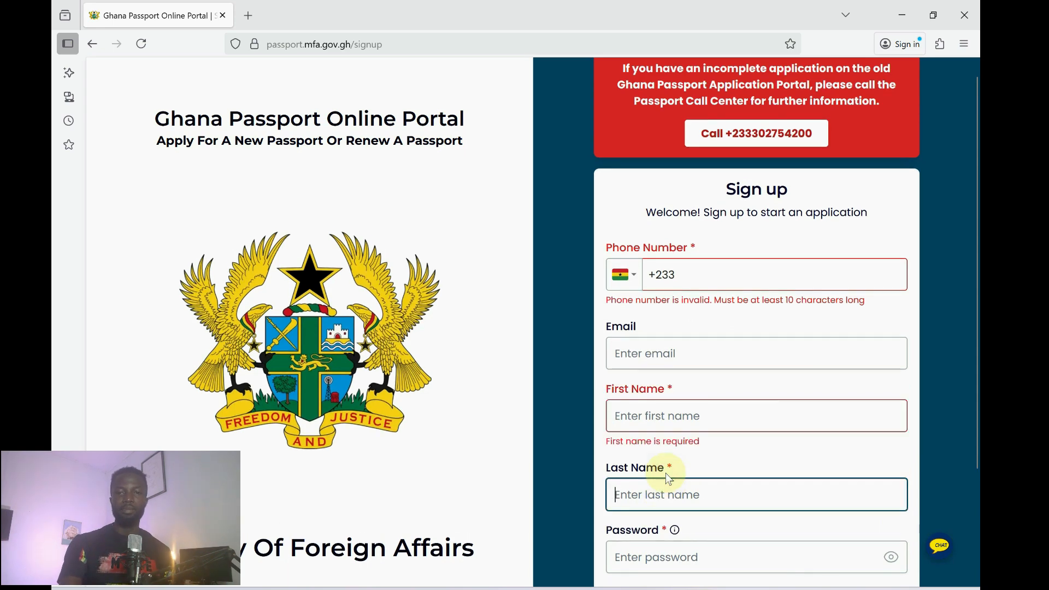
key("Tab")
key("Tab")
key("Tab")
key("Tab")
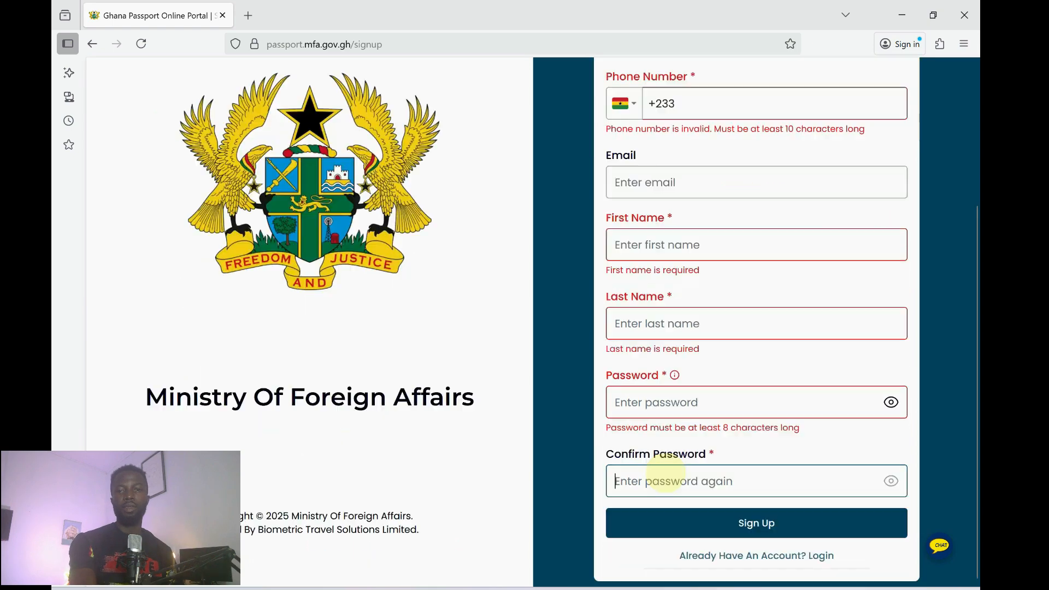
left_click(650, 320)
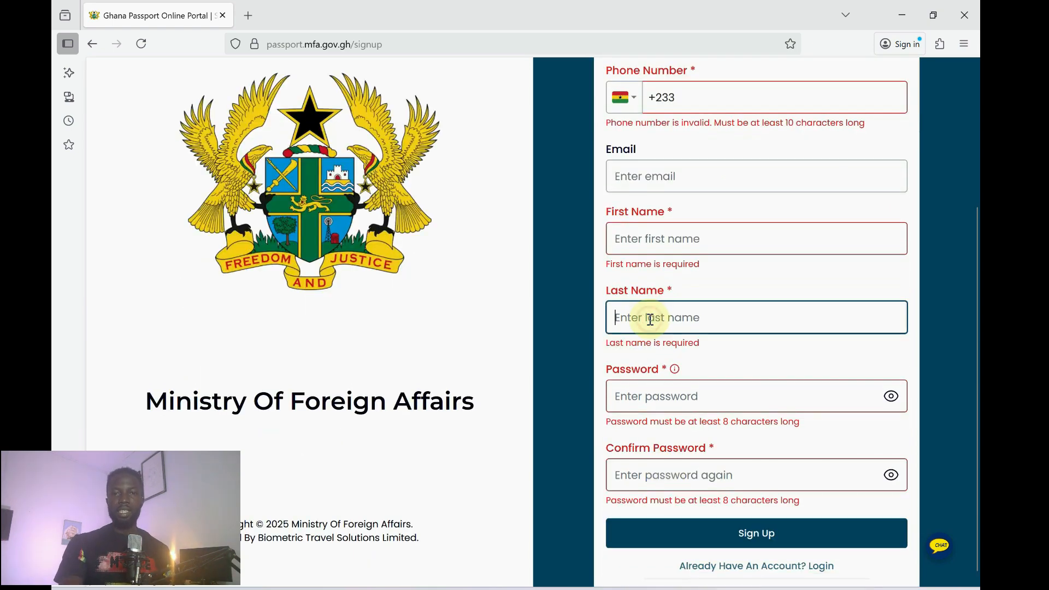
left_click(633, 389)
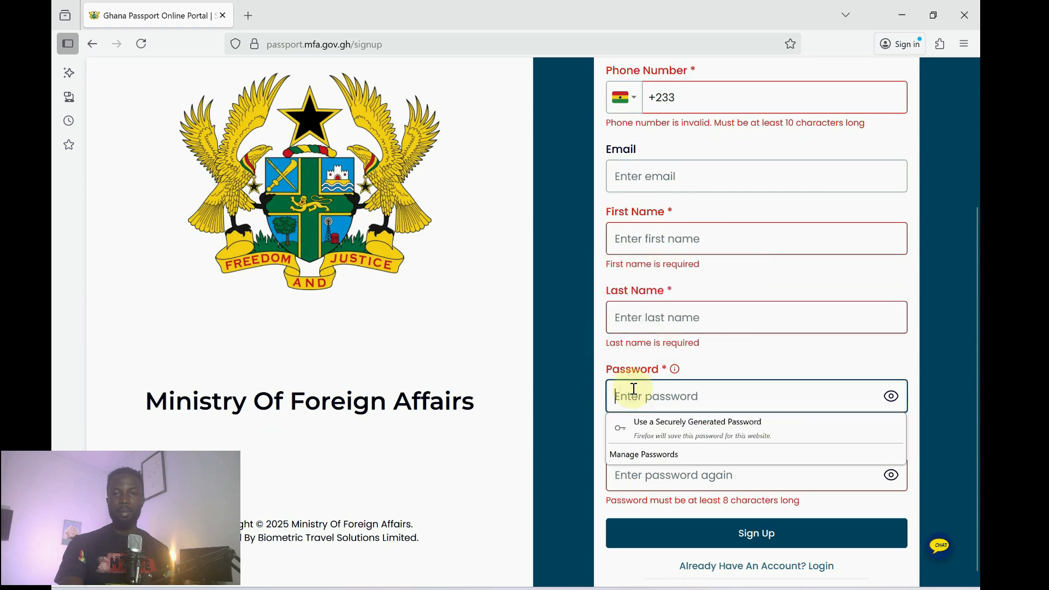
left_click(696, 390)
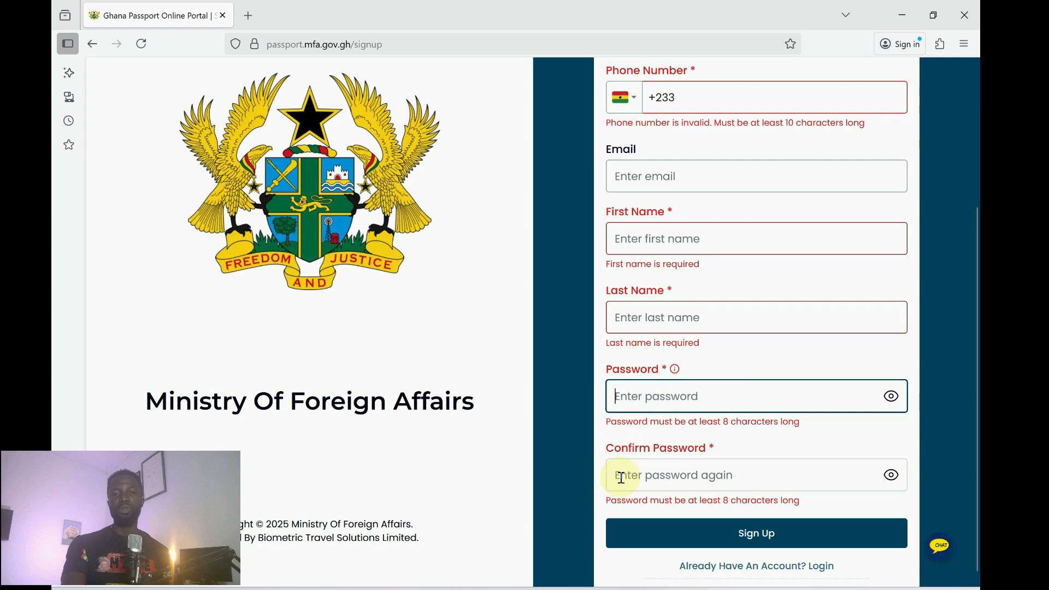
left_click(718, 476)
left_click(929, 456)
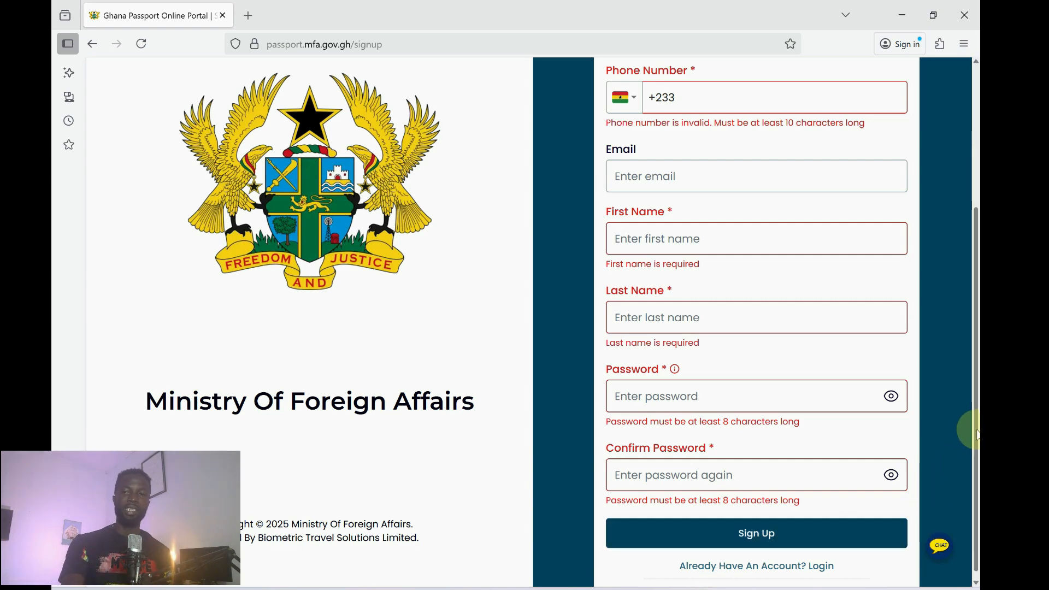
- Sign in with the phone number and account password to request the one-time code
scroll(969, 499, "down", 1)
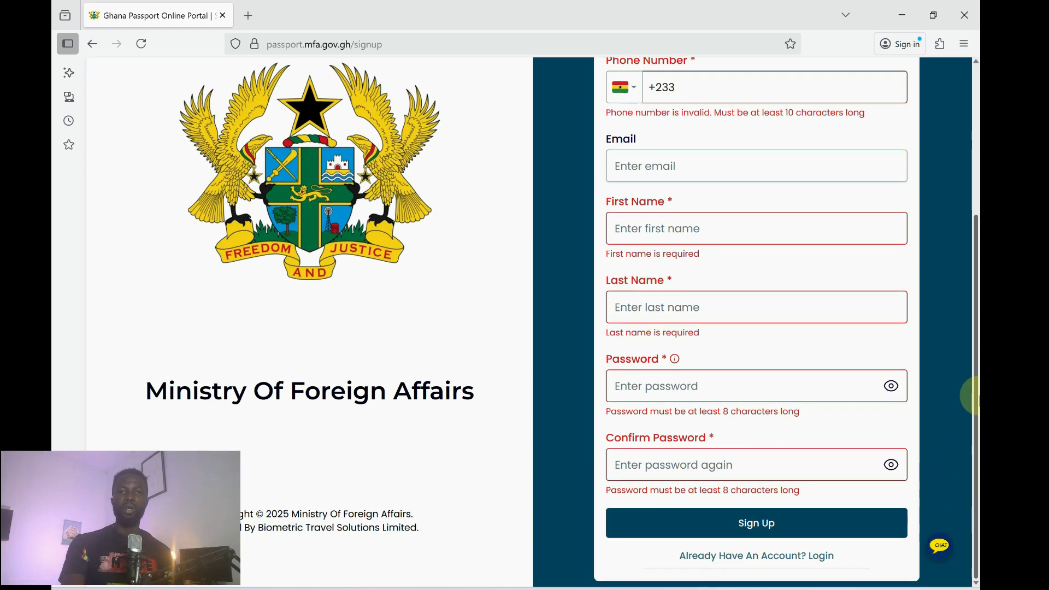
scroll(973, 382, "up", 2)
scroll(971, 340, "up", 3)
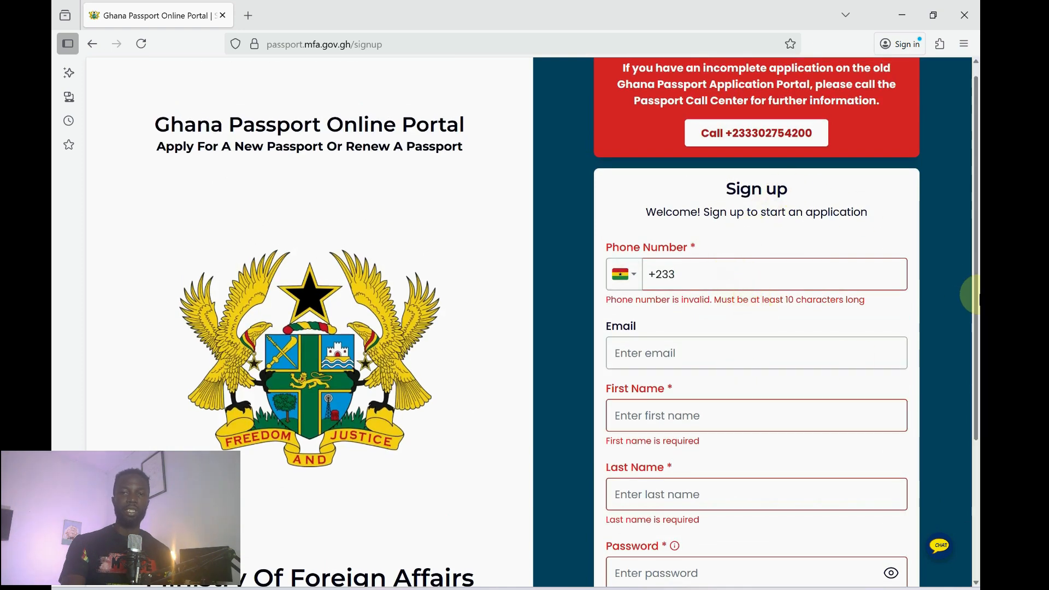
left_click_drag(976, 303, 961, 476)
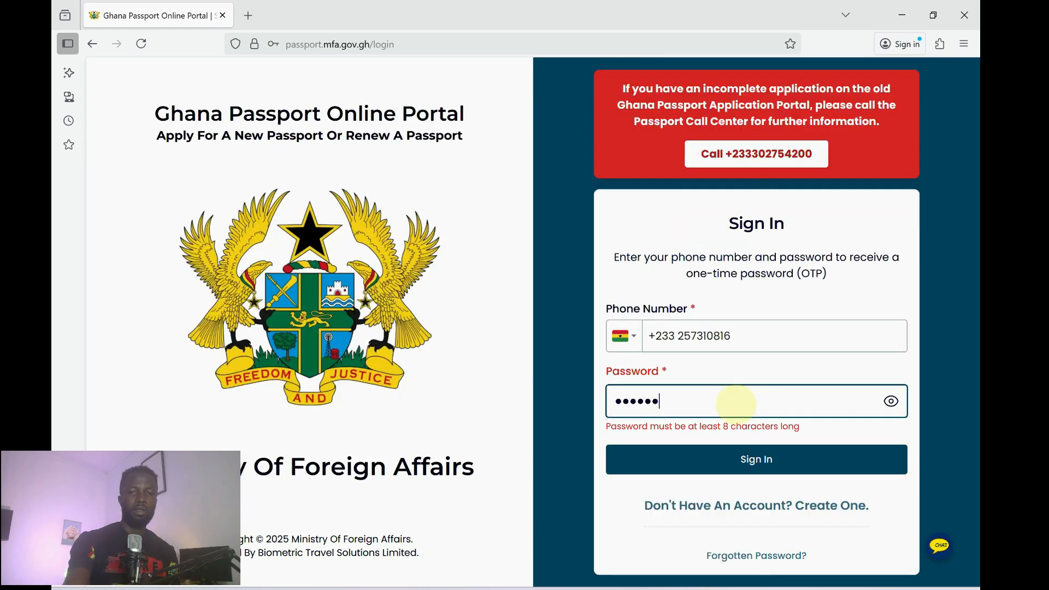
type("••")
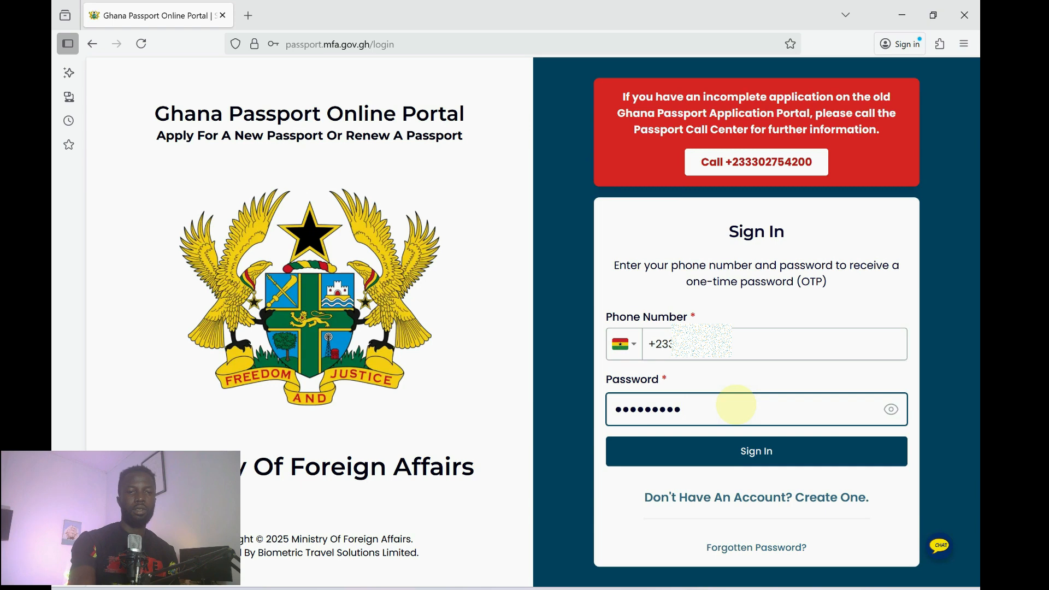
type("•")
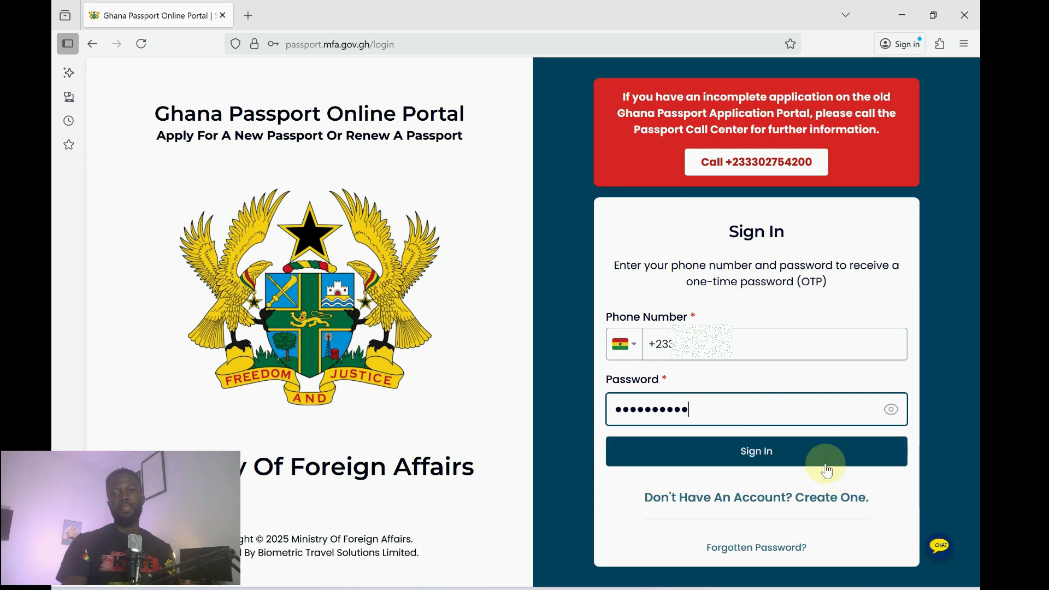
left_click(835, 451)
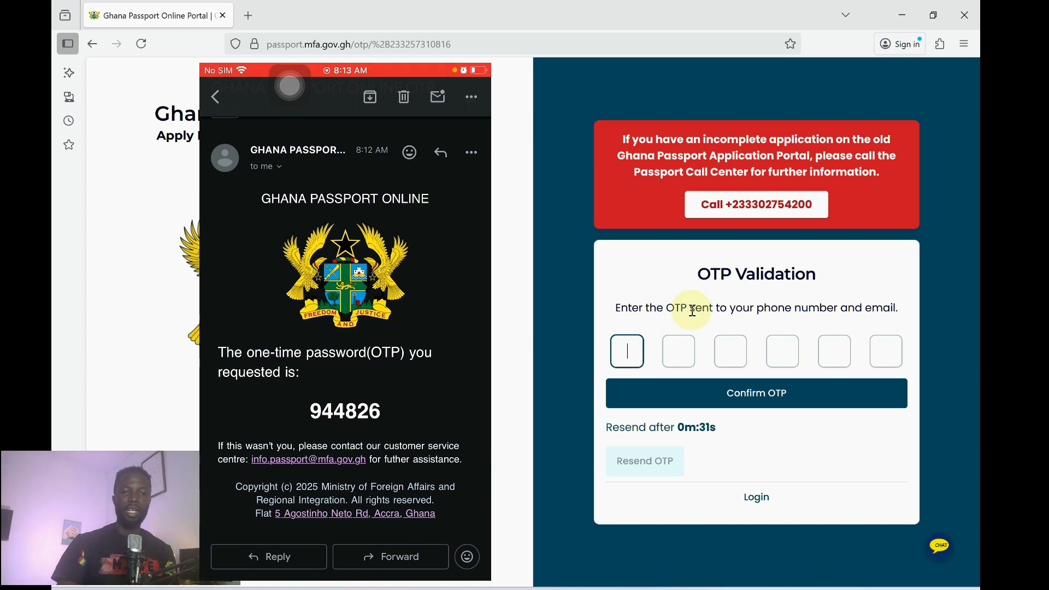
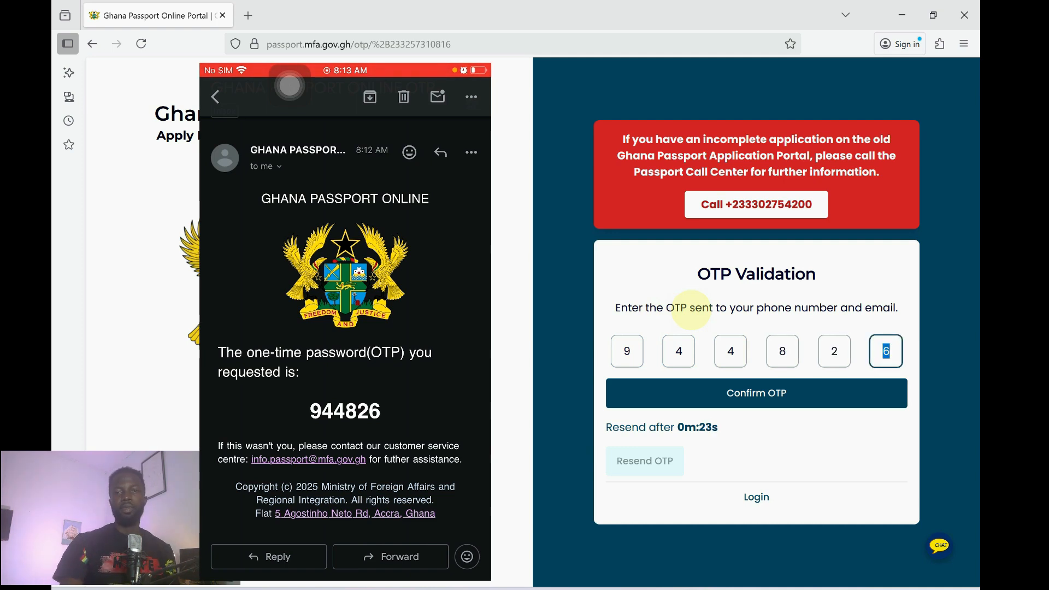
- Enter the six-digit OTP from the email and confirm it
left_click(750, 397)
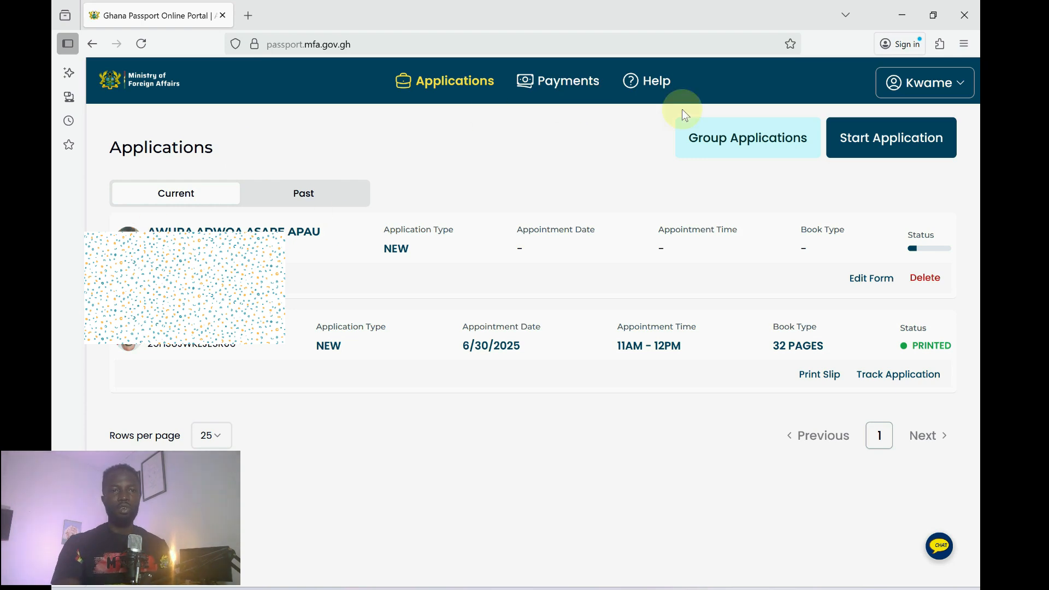
- Click Start Application on the Applications page
left_click(881, 152)
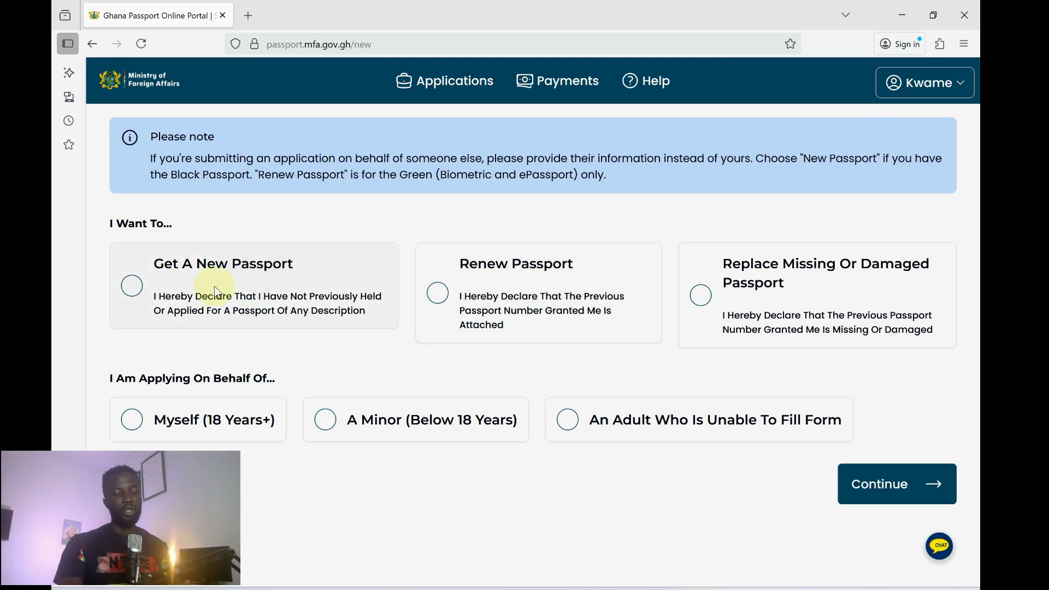
- Select Get A New Passport after previewing the Renew and Replace options
left_click(133, 288)
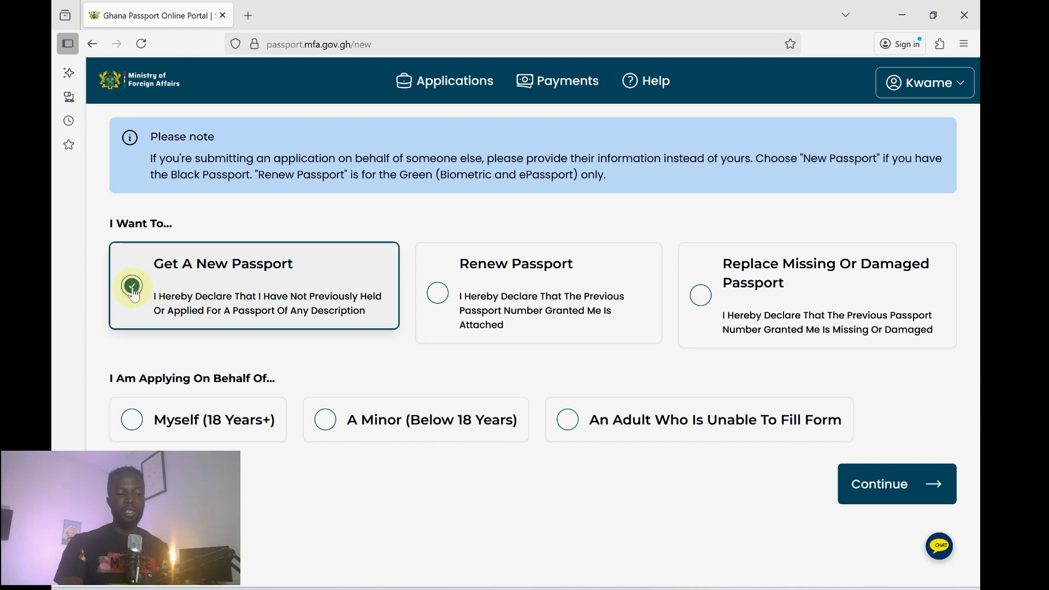
left_click(437, 295)
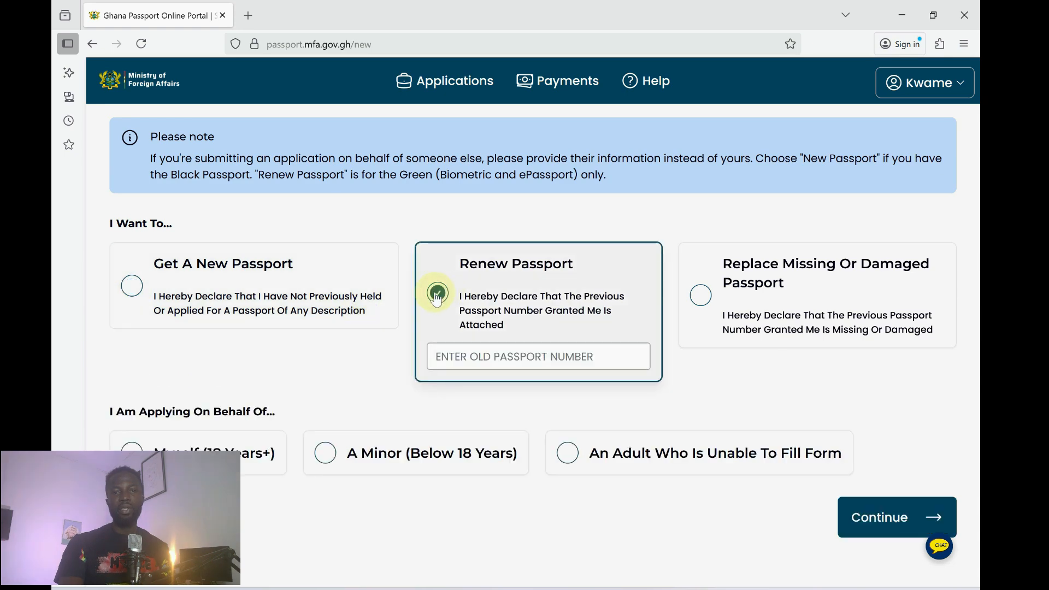
left_click(705, 294)
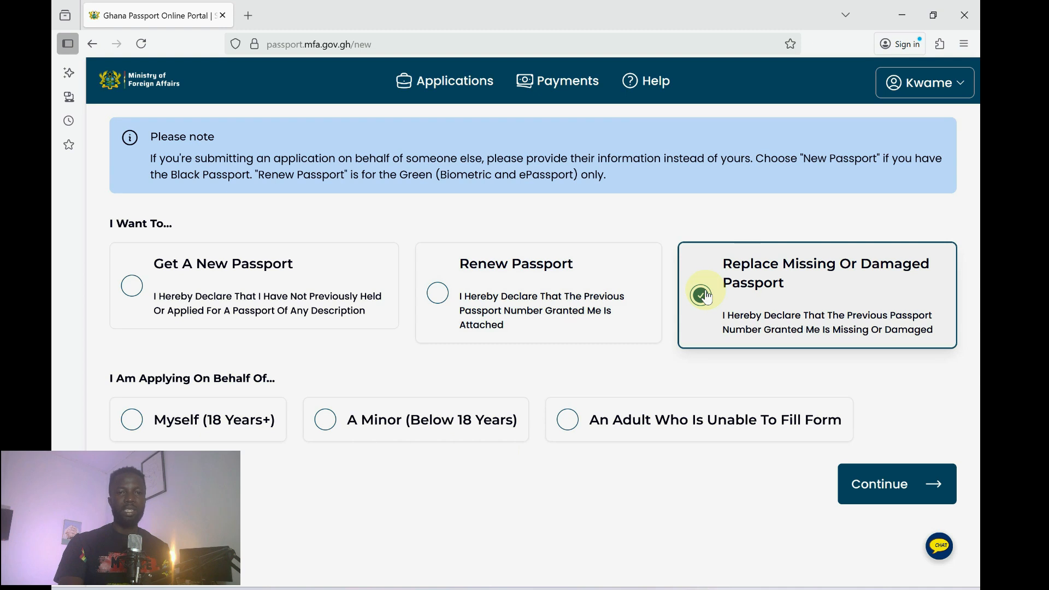
left_click(132, 290)
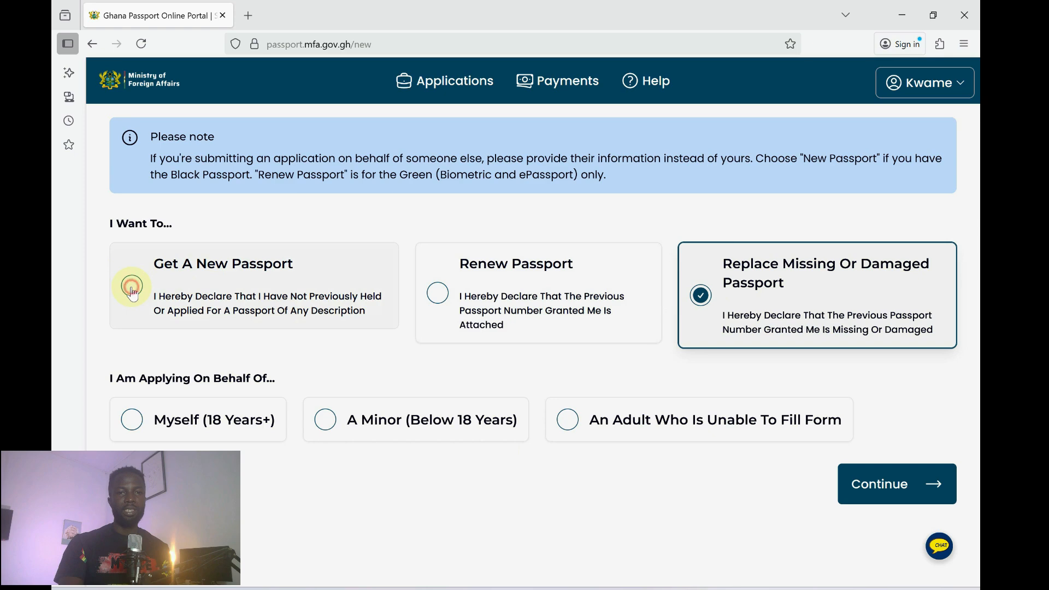
- Choose Myself (18 Years+) after previewing the minor and unable-adult applicant options
left_click(134, 420)
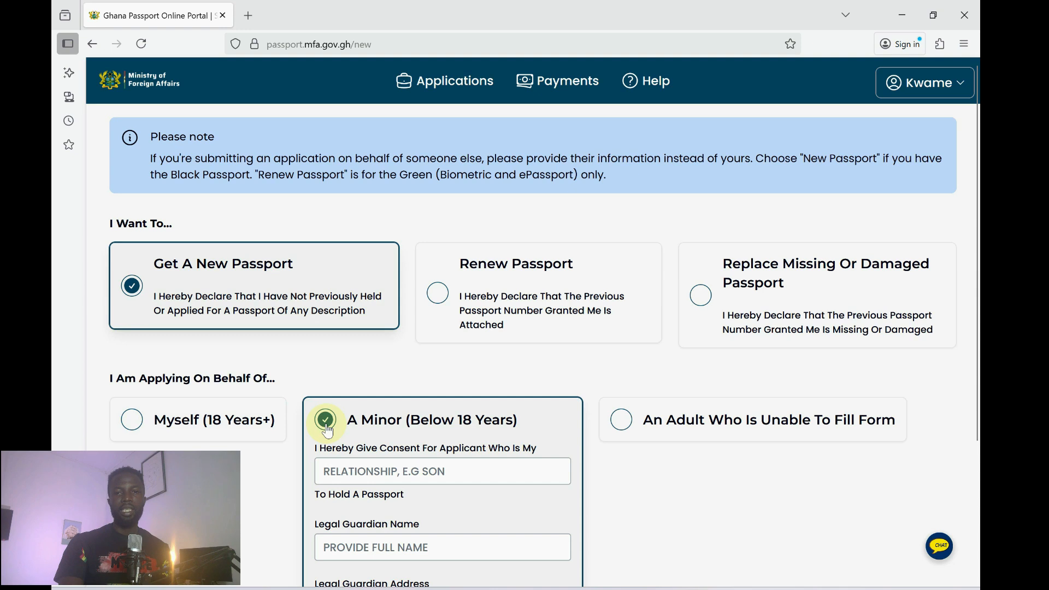
left_click(622, 427)
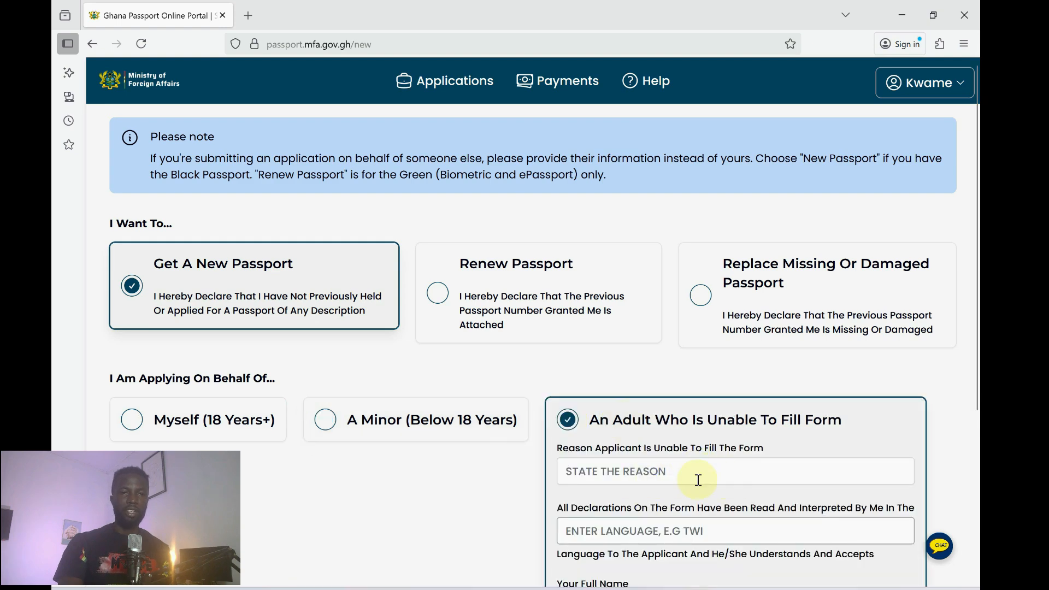
left_click(133, 421)
- Continue to the Personal Information step and browse for the passport-sized photograph
left_click(897, 503)
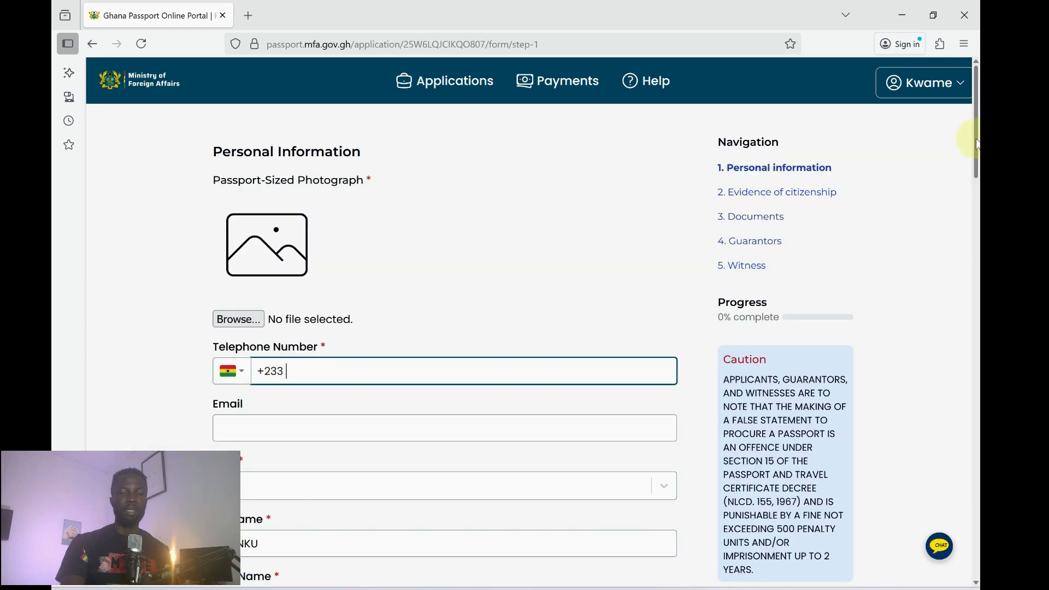
left_click_drag(976, 138, 961, 82)
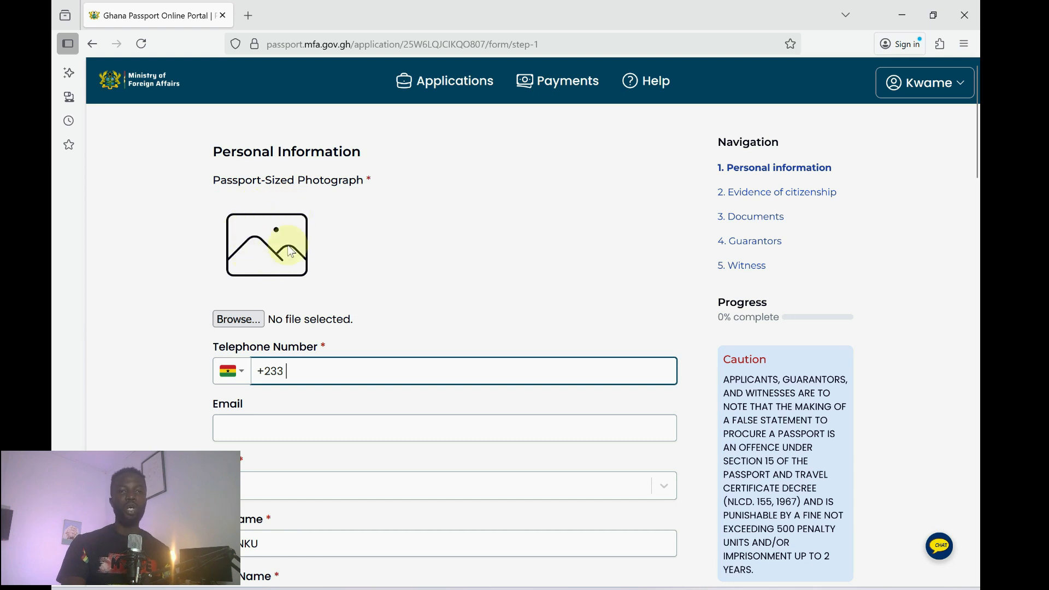
left_click(240, 320)
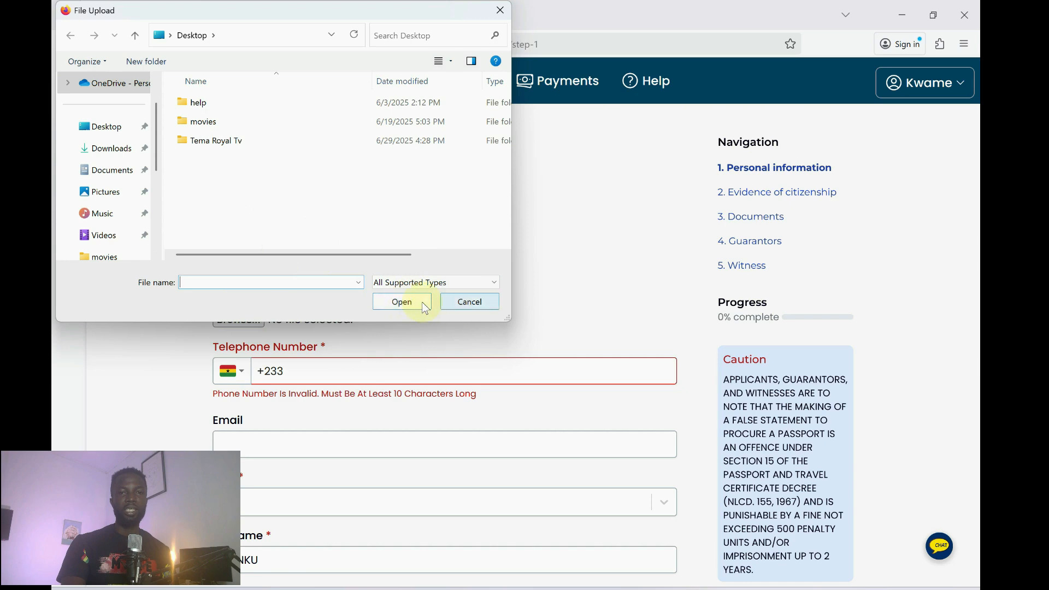
- Cancel the photo upload and visit Telephone Number and Email, flagging the +233-only number invalid
left_click(499, 10)
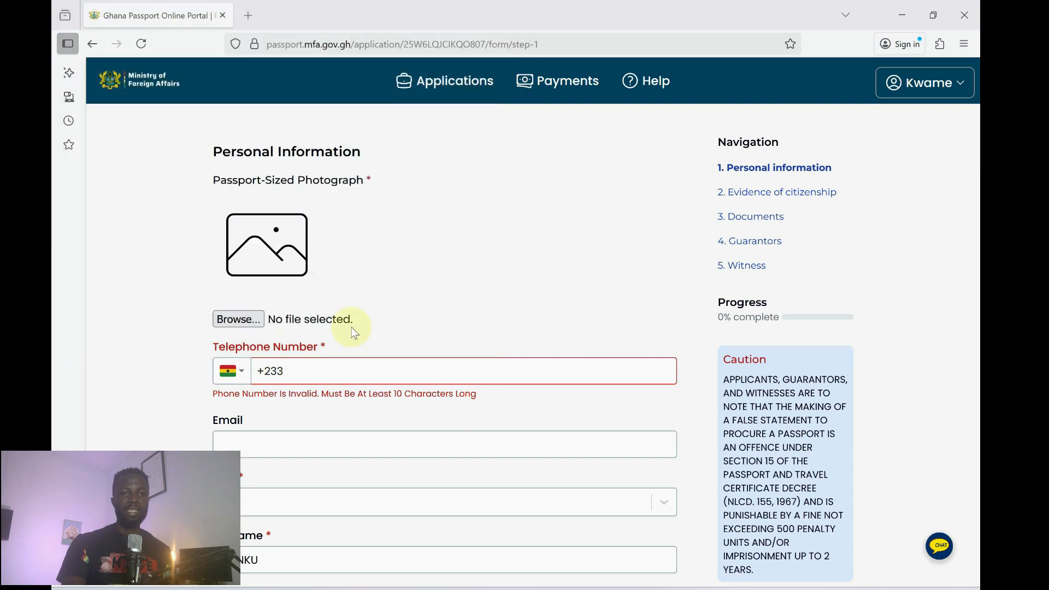
left_click(330, 376)
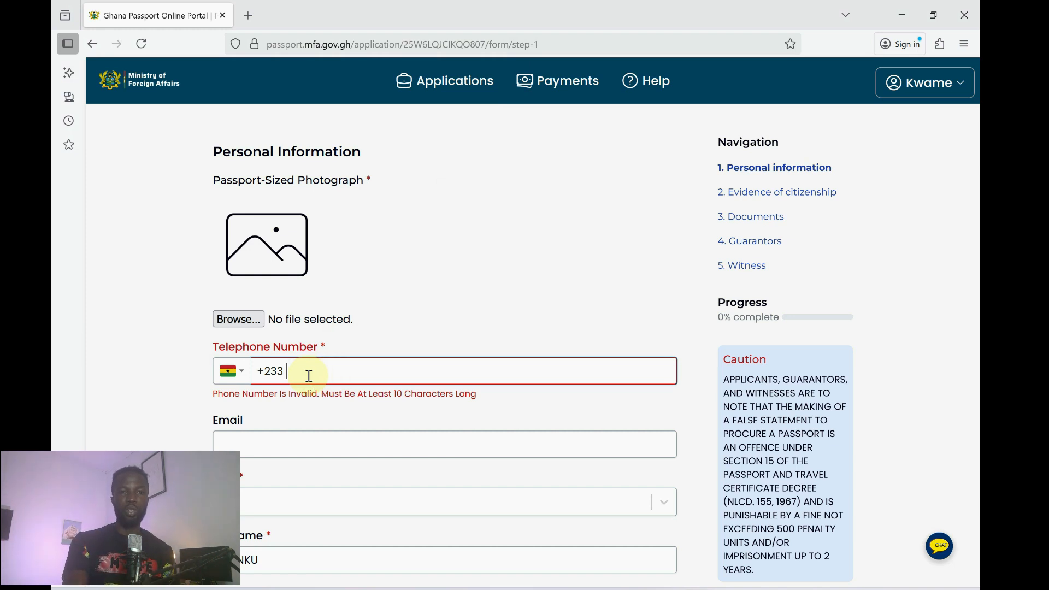
left_click(262, 446)
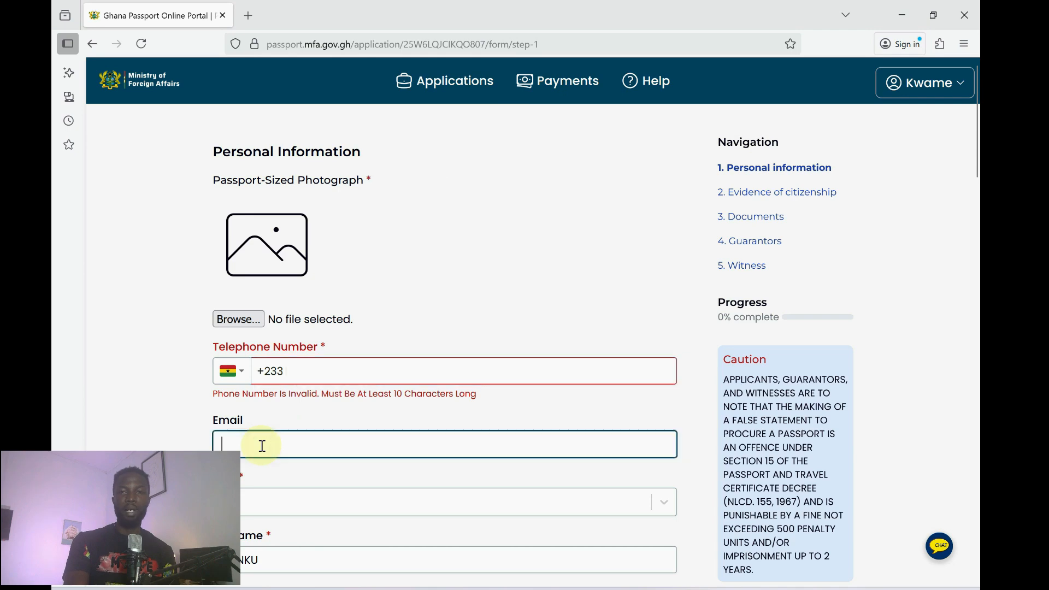
left_click(617, 381)
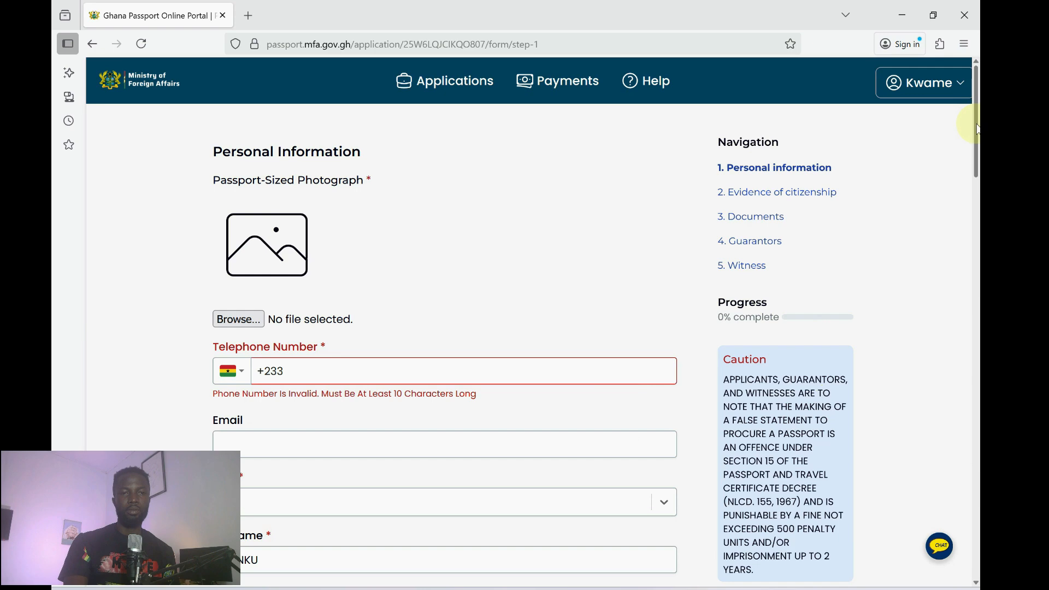
left_click_drag(977, 129, 970, 194)
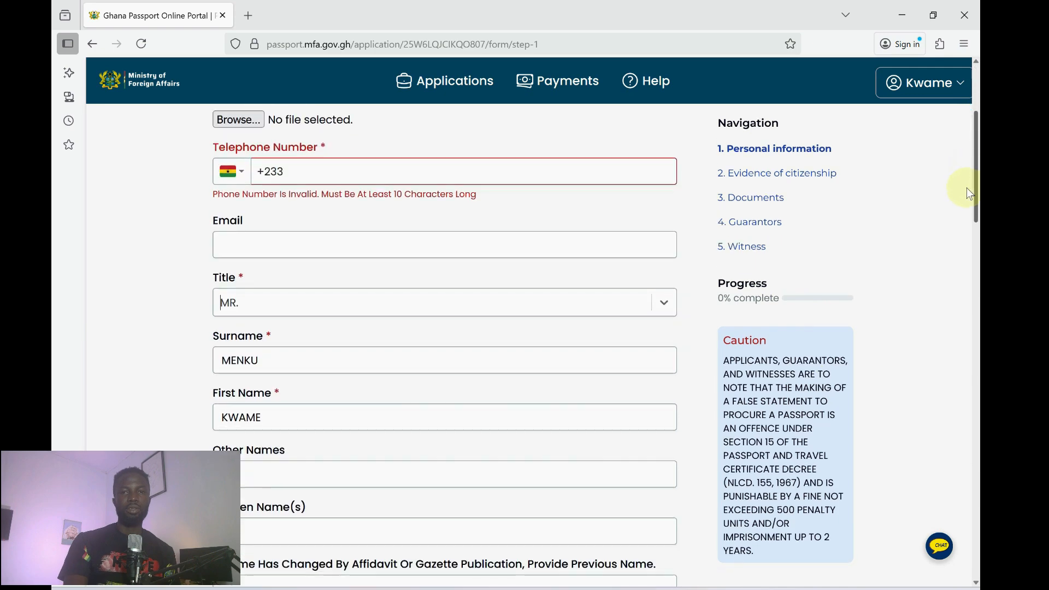
- Keep the Title as MR. and clear the Surname field so it shows required
left_click(664, 206)
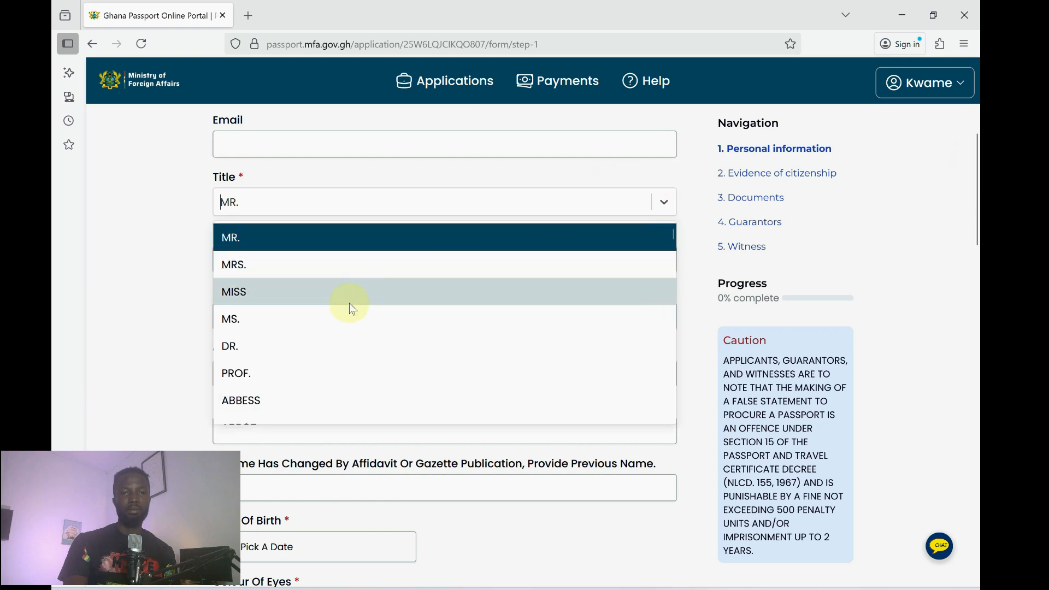
left_click(174, 286)
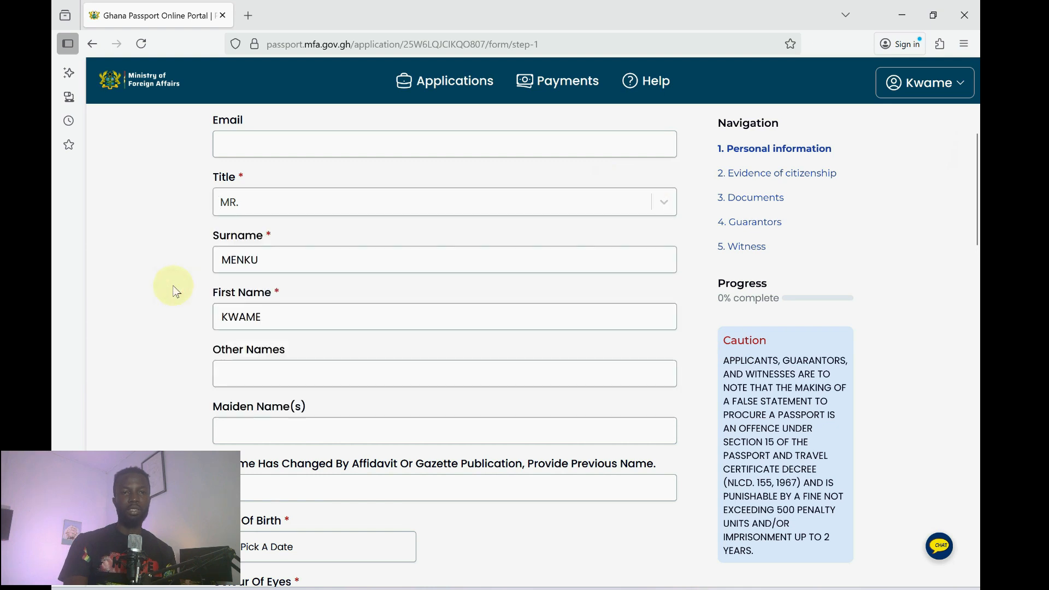
left_click(296, 268)
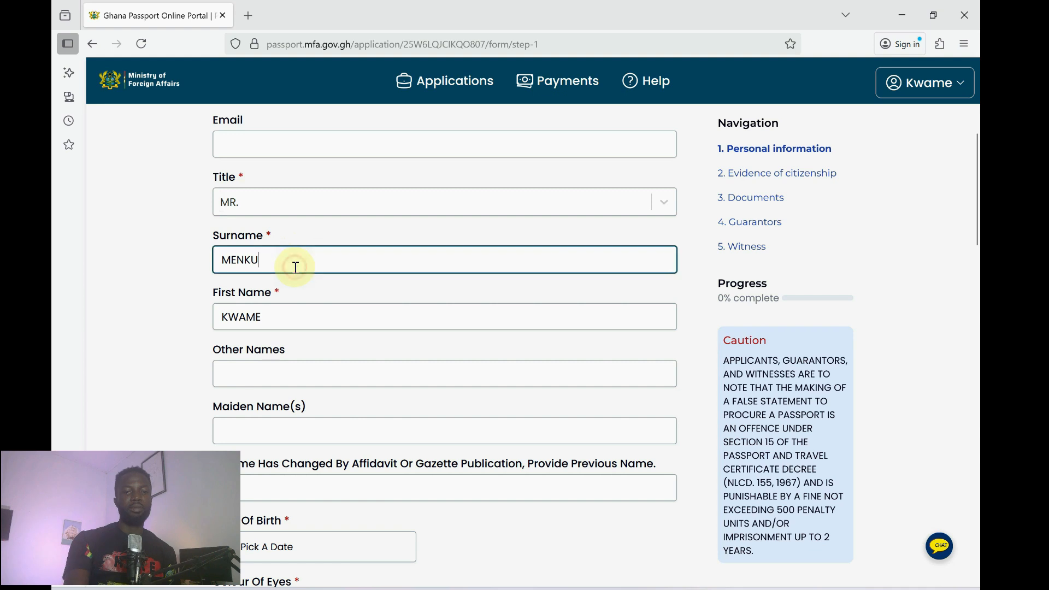
key("ctrl+a")
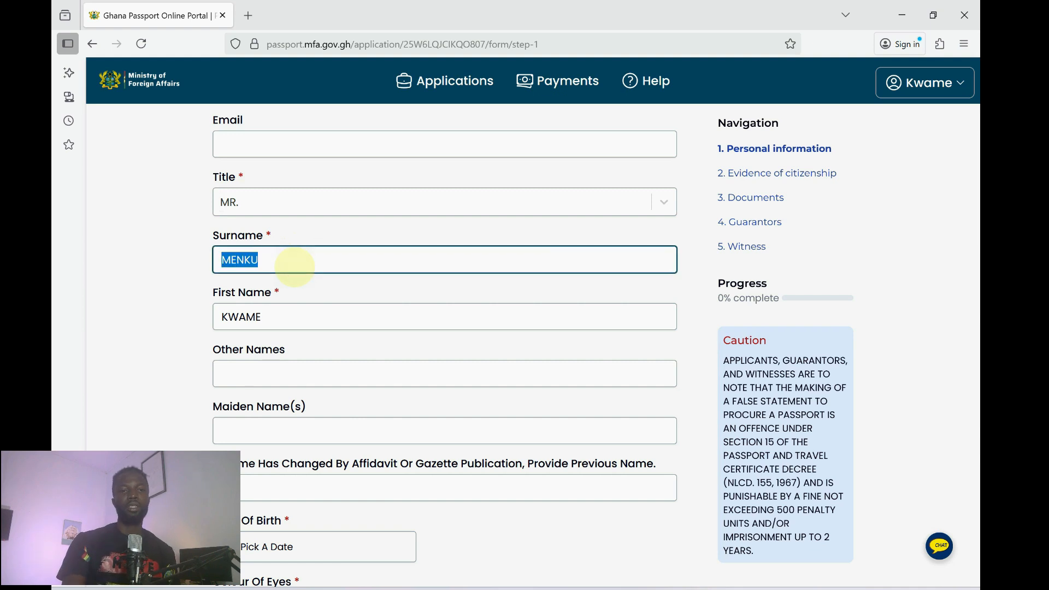
key("BackSpace")
left_click(247, 263)
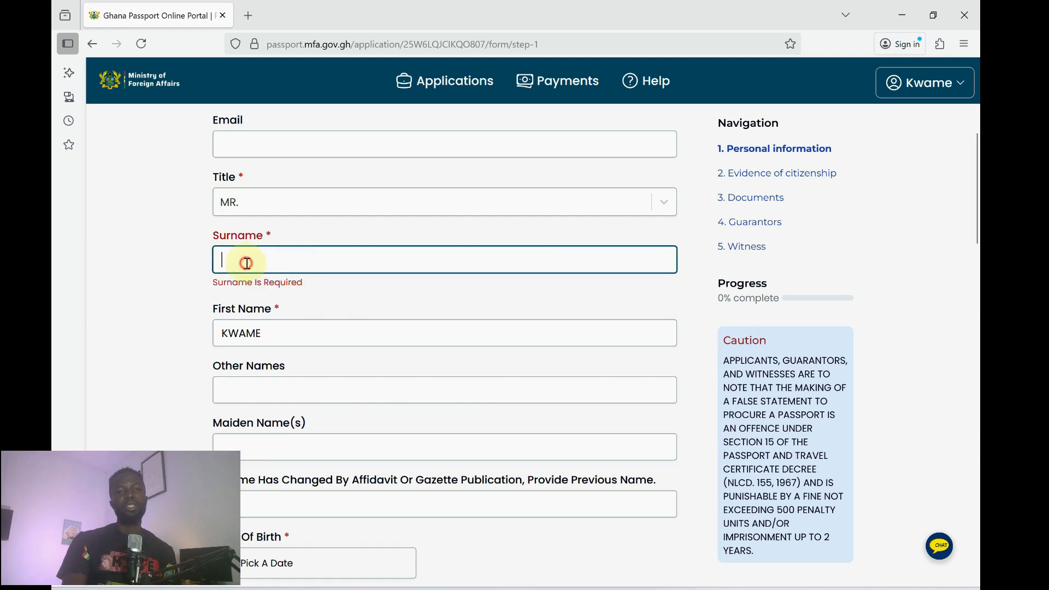
- Clear the First Name field so it's flagged required, then scroll toward Date Of Birth
left_click(282, 331)
key("ctrl+a")
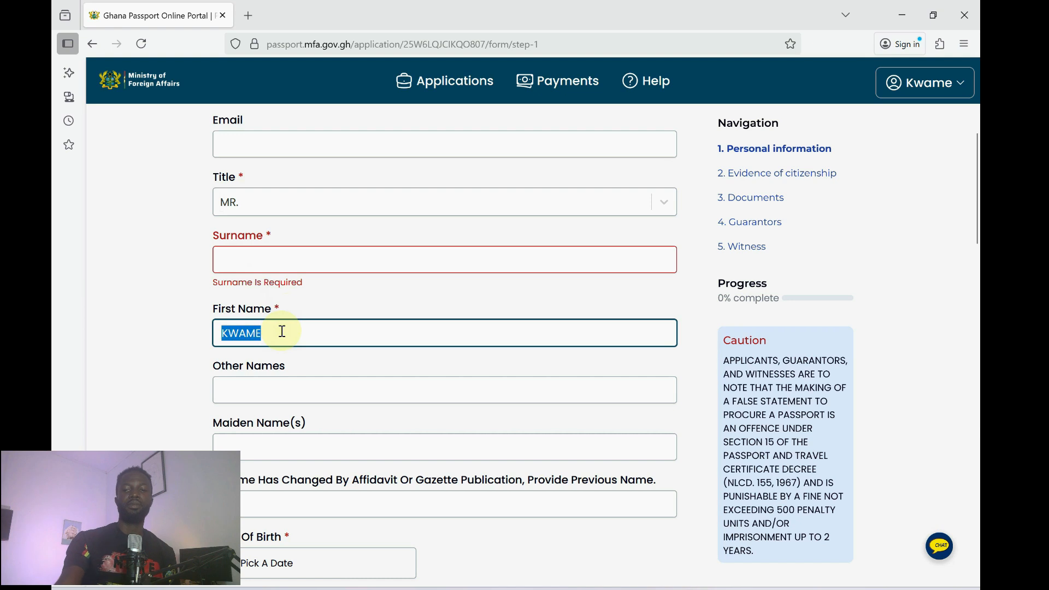
key("BackSpace")
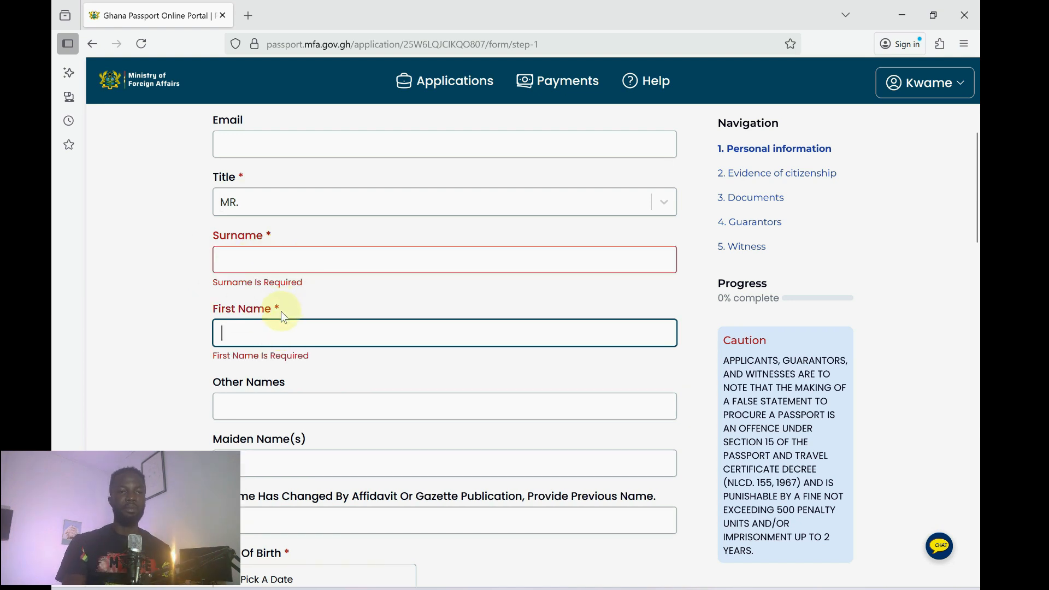
left_click(299, 467)
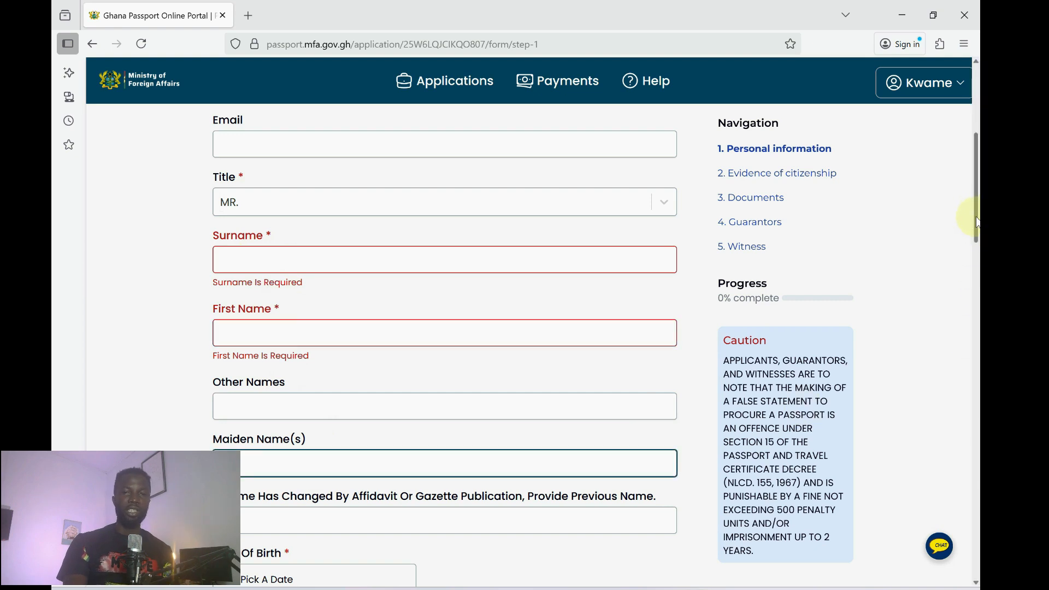
scroll(969, 251, "down", 3)
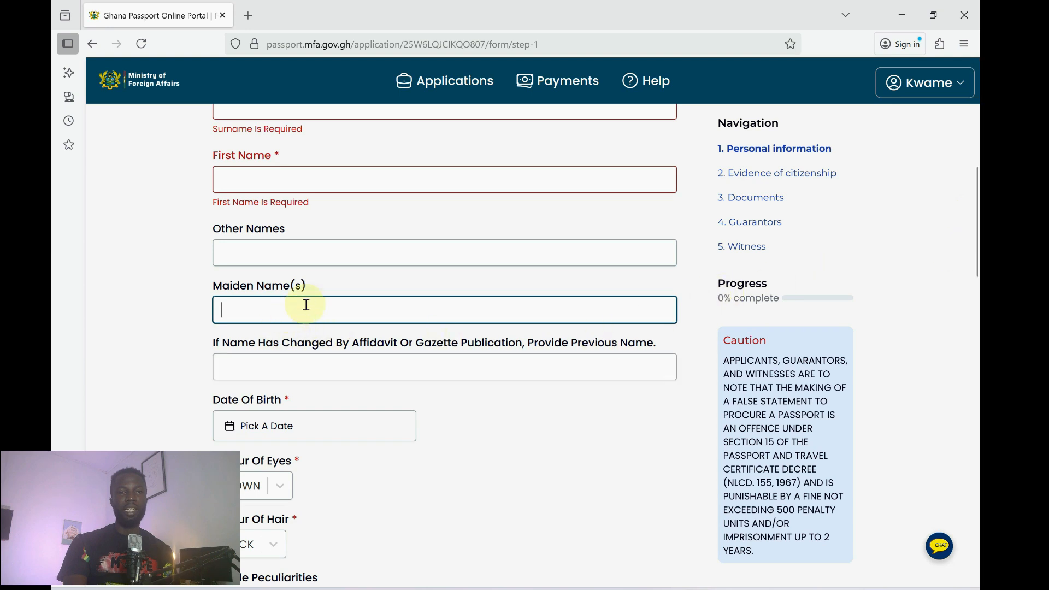
left_click(325, 180)
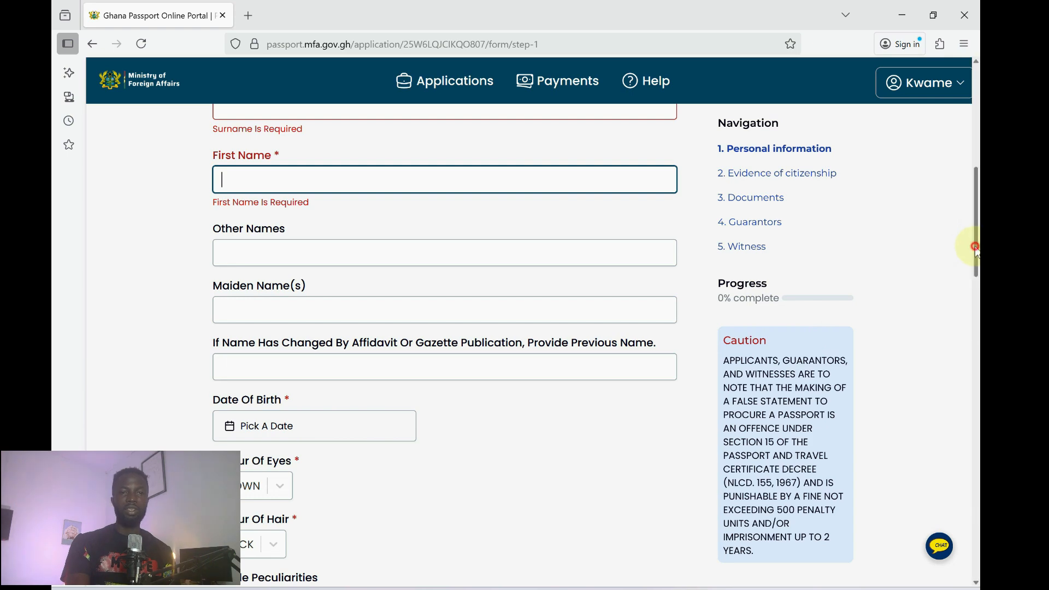
scroll(959, 292, "down", 3)
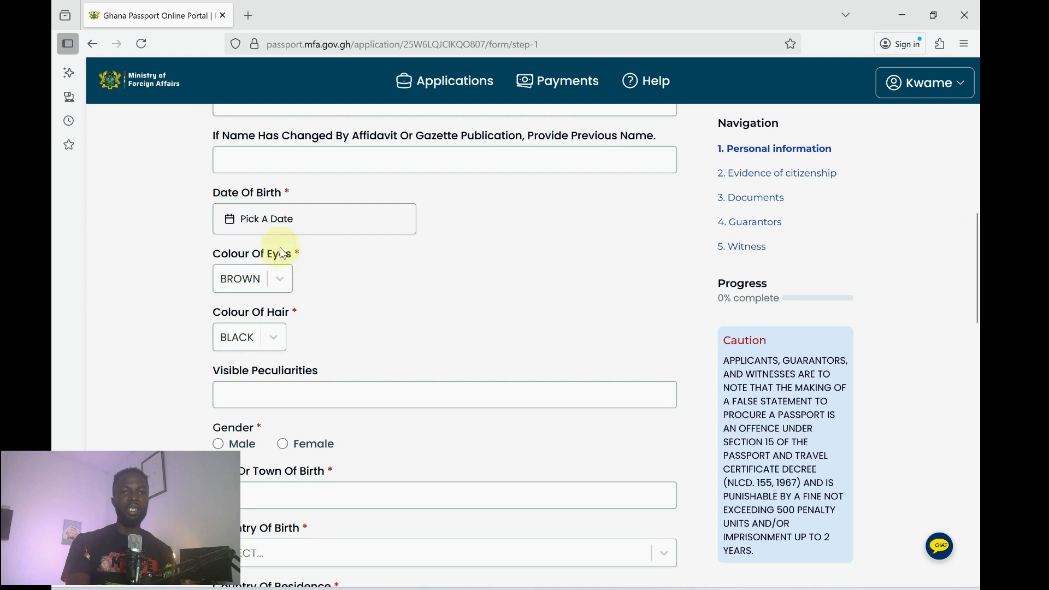
- Pick May 18th, 1966 as the applicant's Date Of Birth in the calendar
left_click(291, 218)
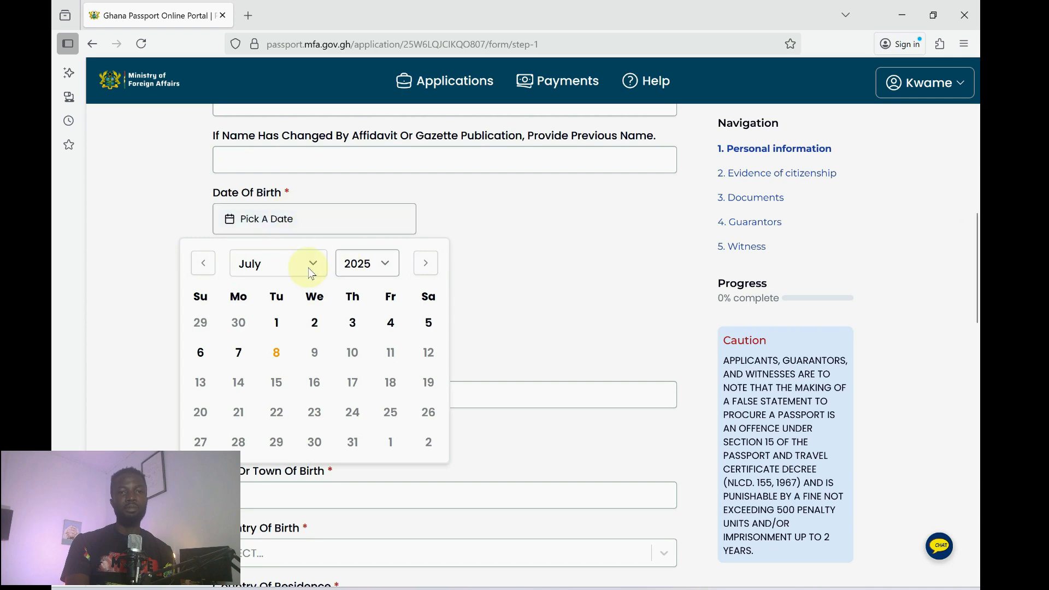
left_click(391, 268)
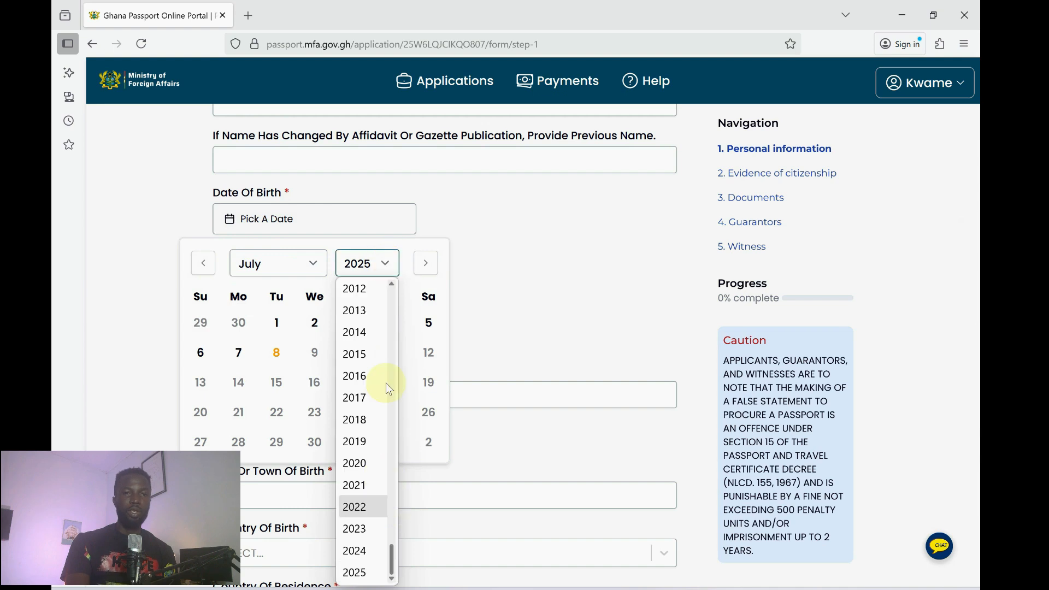
left_click(391, 289)
scroll(391, 288, "up", 13)
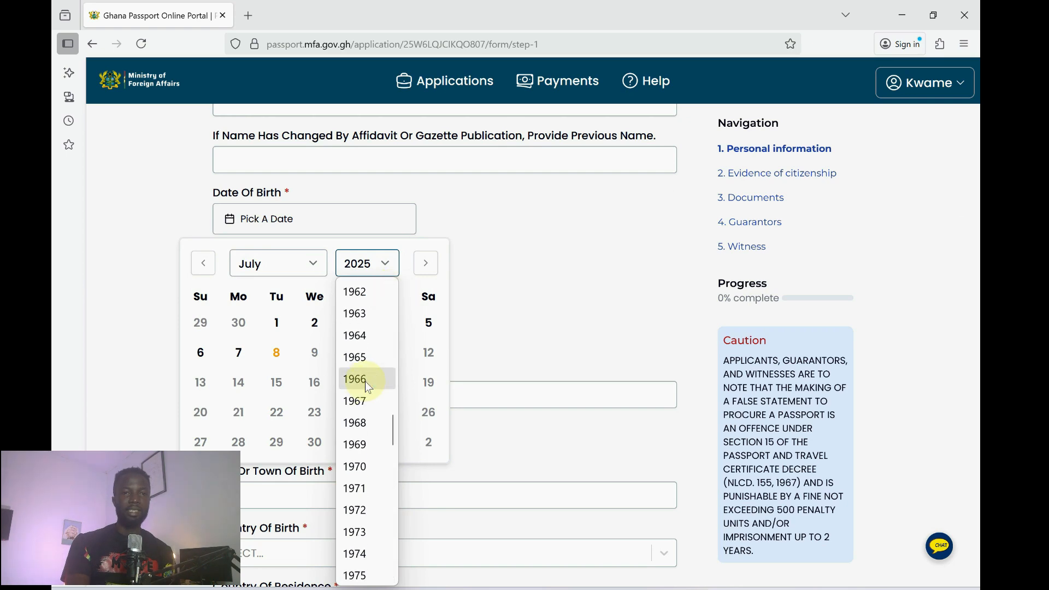
left_click(360, 379)
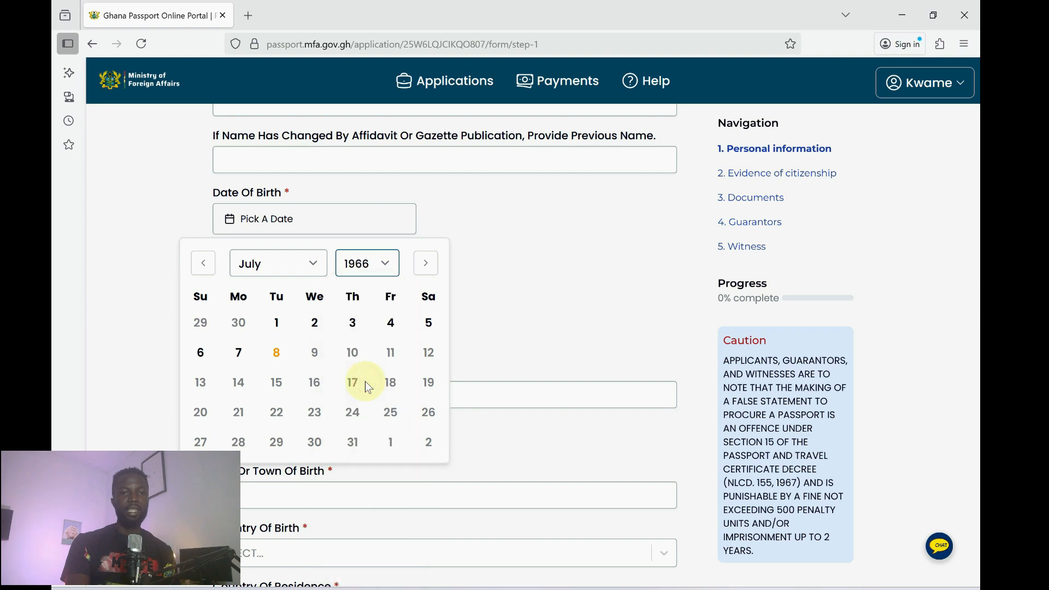
left_click(309, 265)
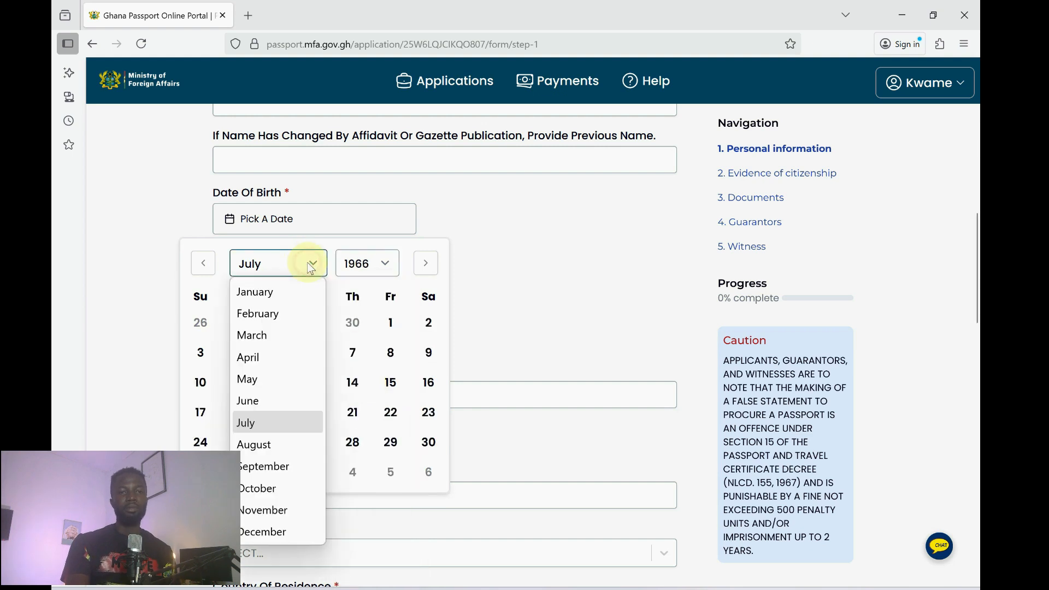
left_click(269, 381)
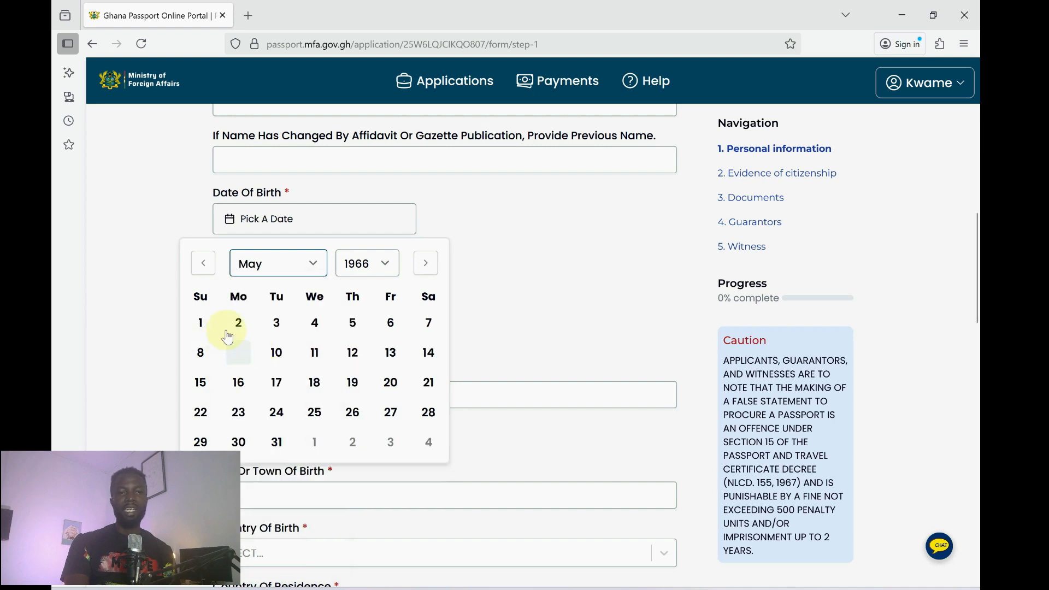
left_click(315, 389)
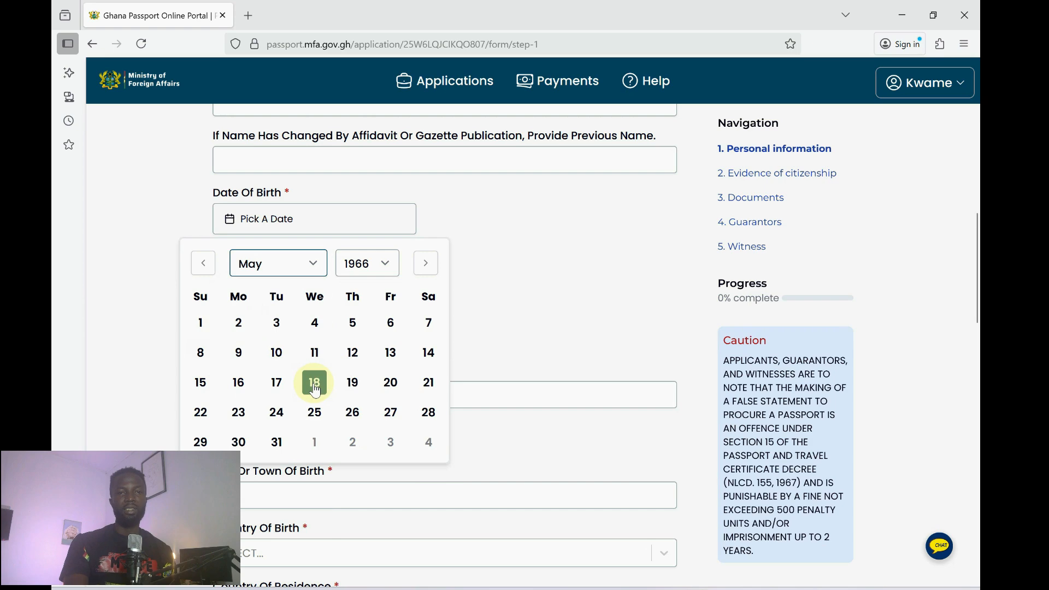
left_click(532, 296)
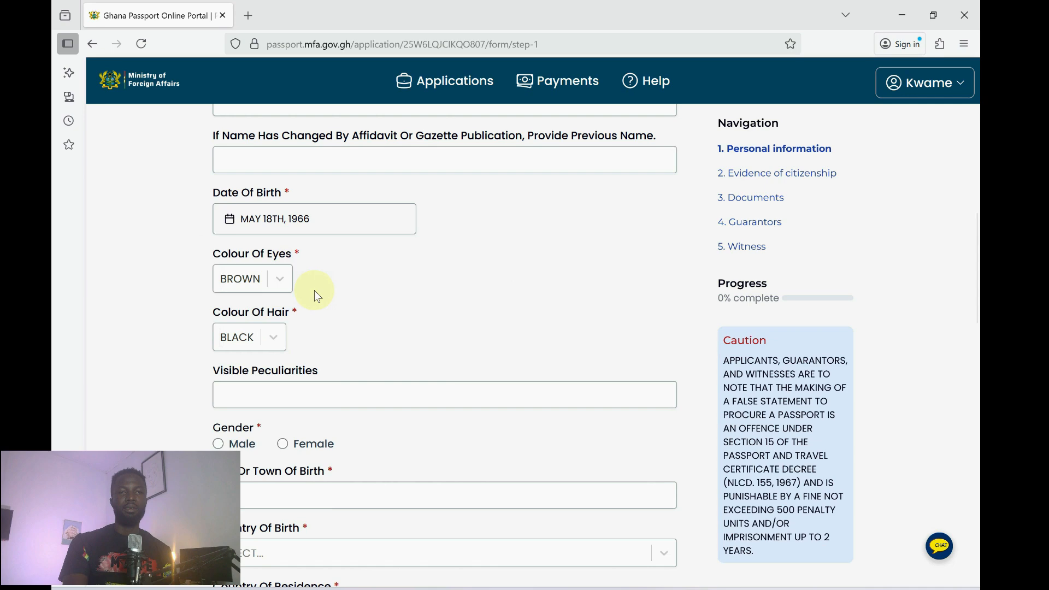
- Review the eye and hair colour options, keeping eyes BROWN and hair BLACK
left_click(282, 274)
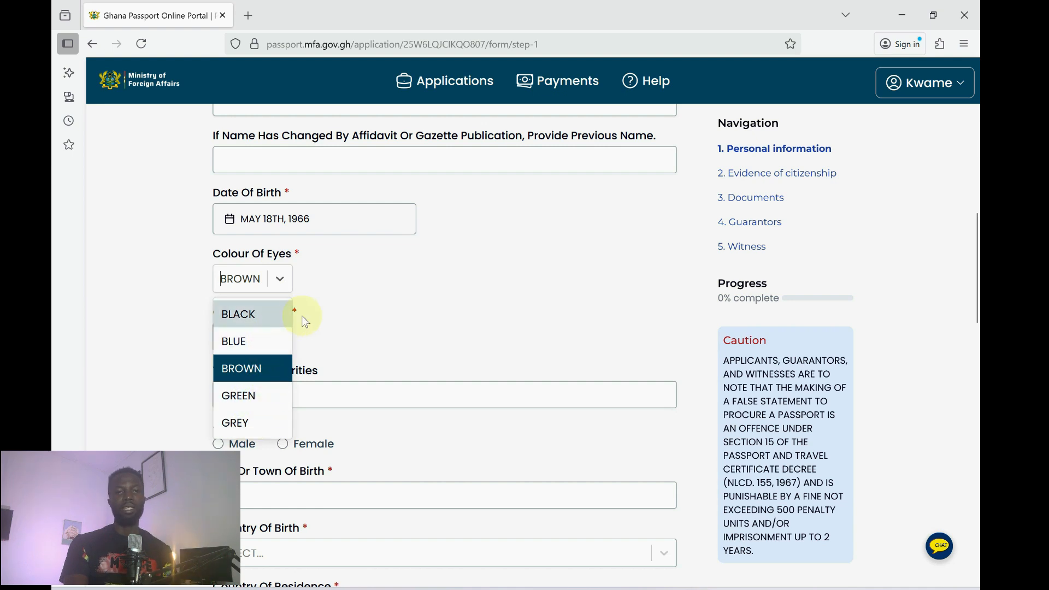
left_click(384, 282)
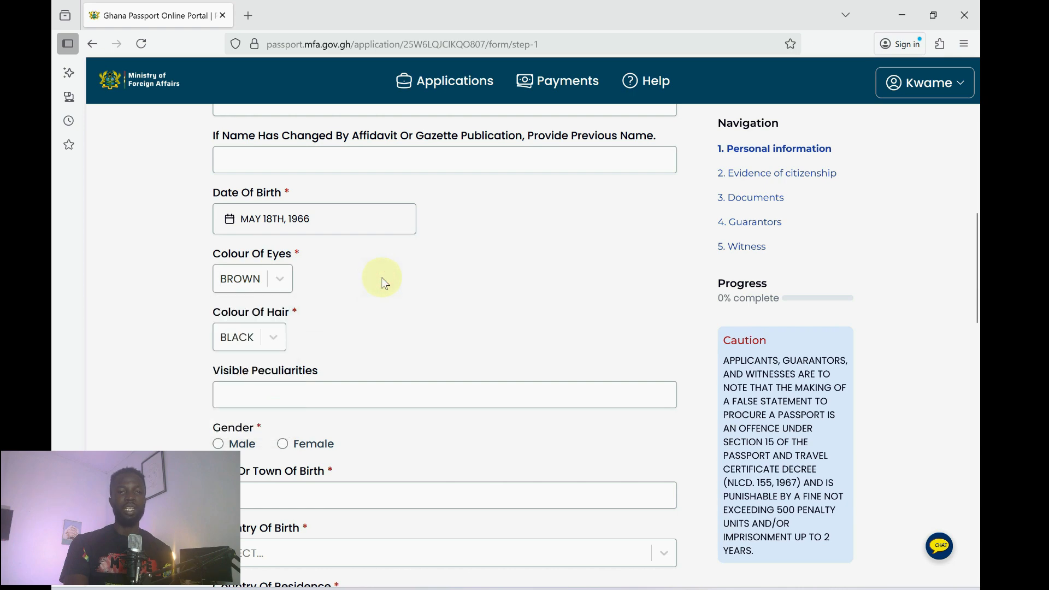
left_click(279, 338)
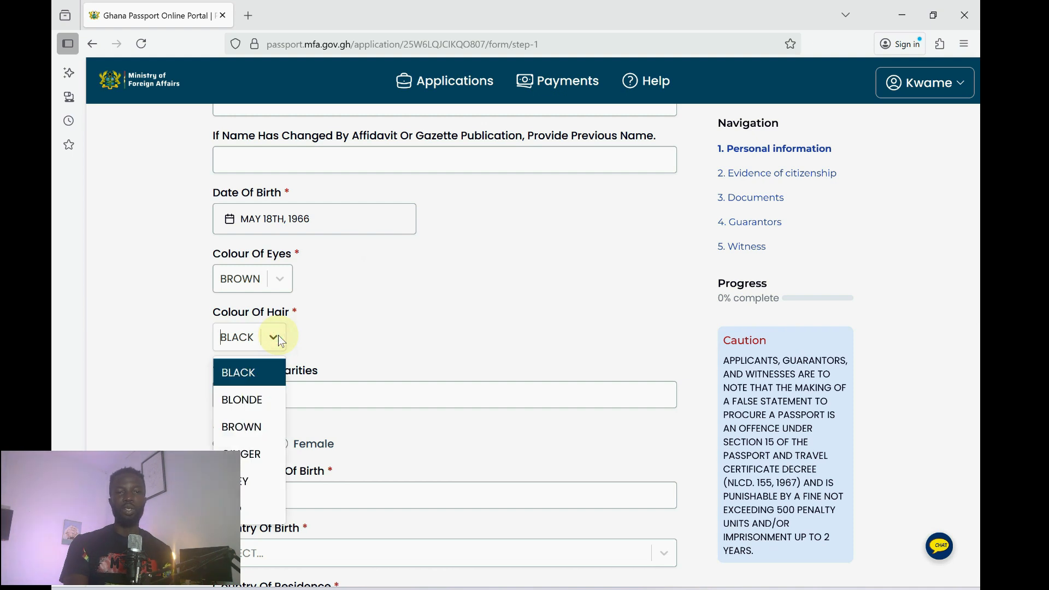
left_click(339, 335)
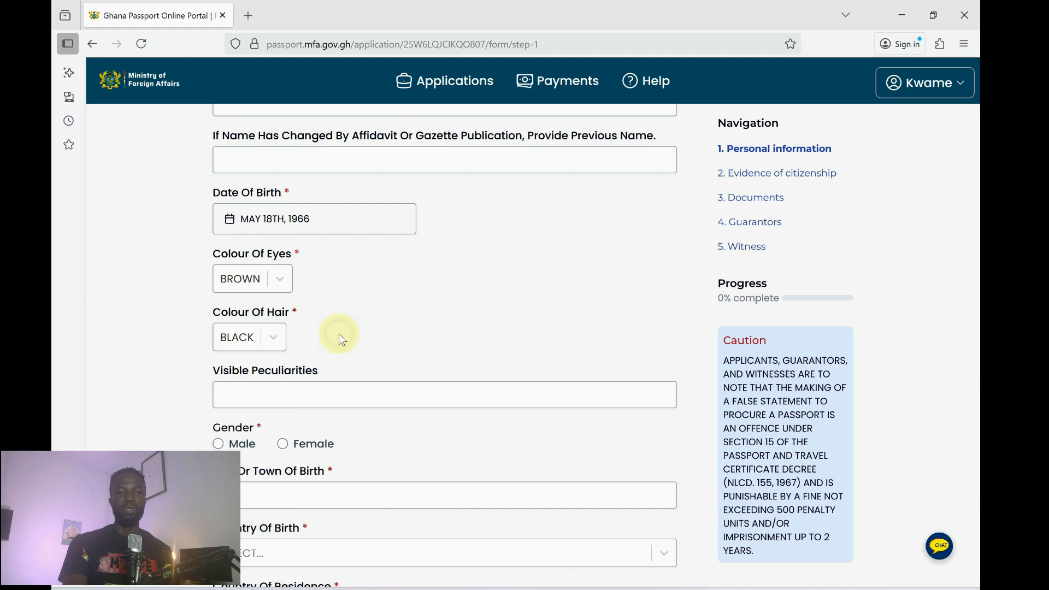
- Leave Visible Peculiarities empty and set Gender to Female
left_click(293, 404)
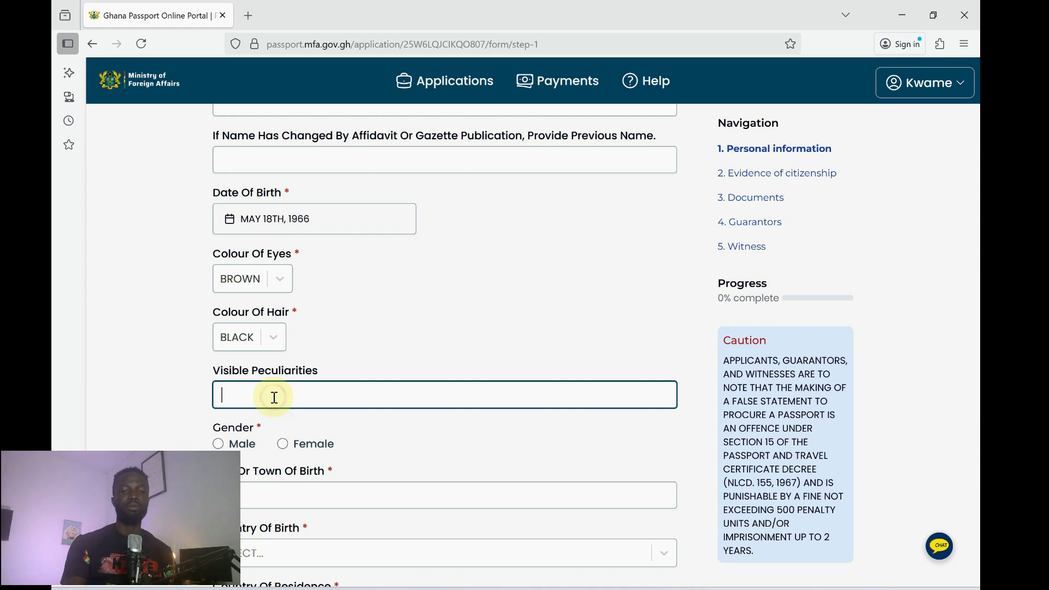
type("GOOD")
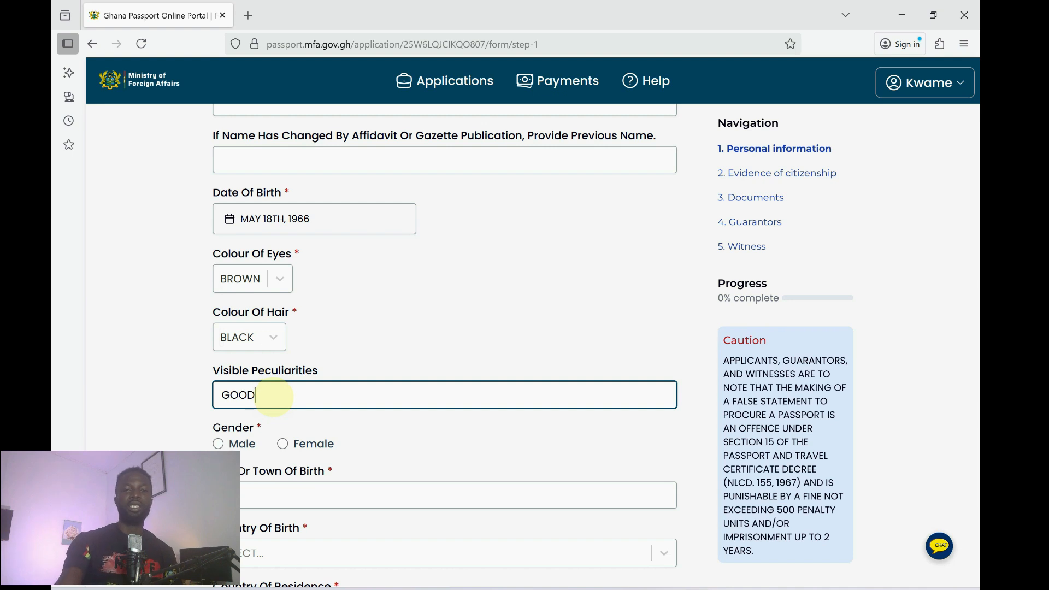
key("BackSpace")
key("BackSpace")
key("BackSpace")
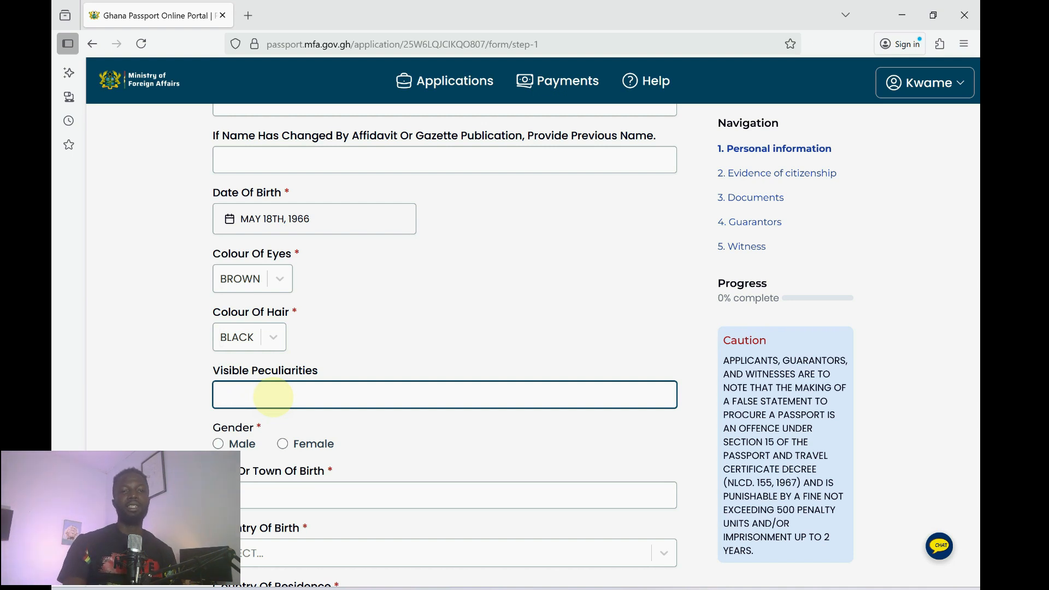
left_click(218, 444)
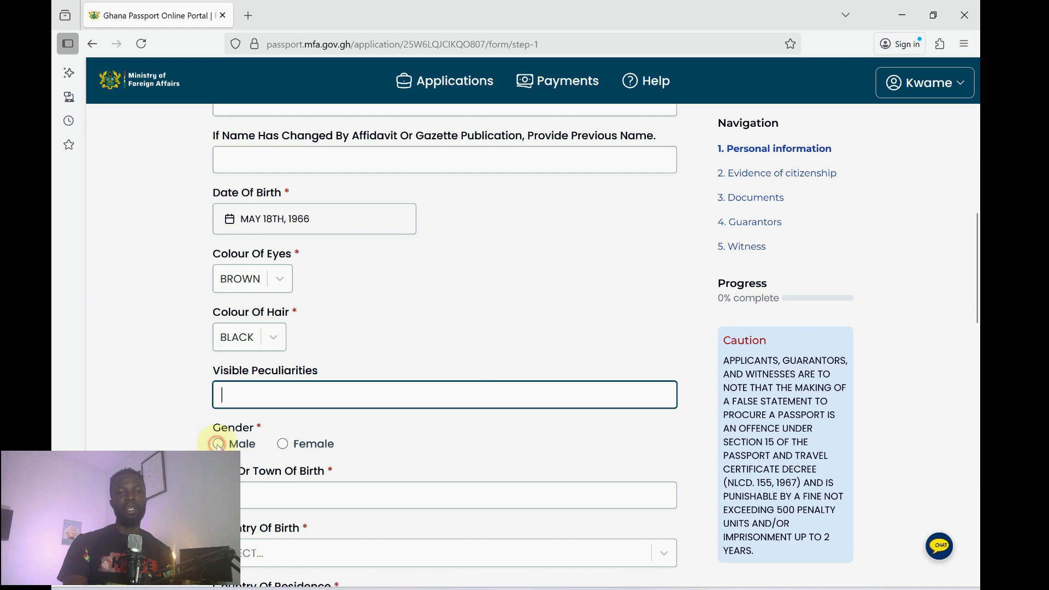
left_click(286, 446)
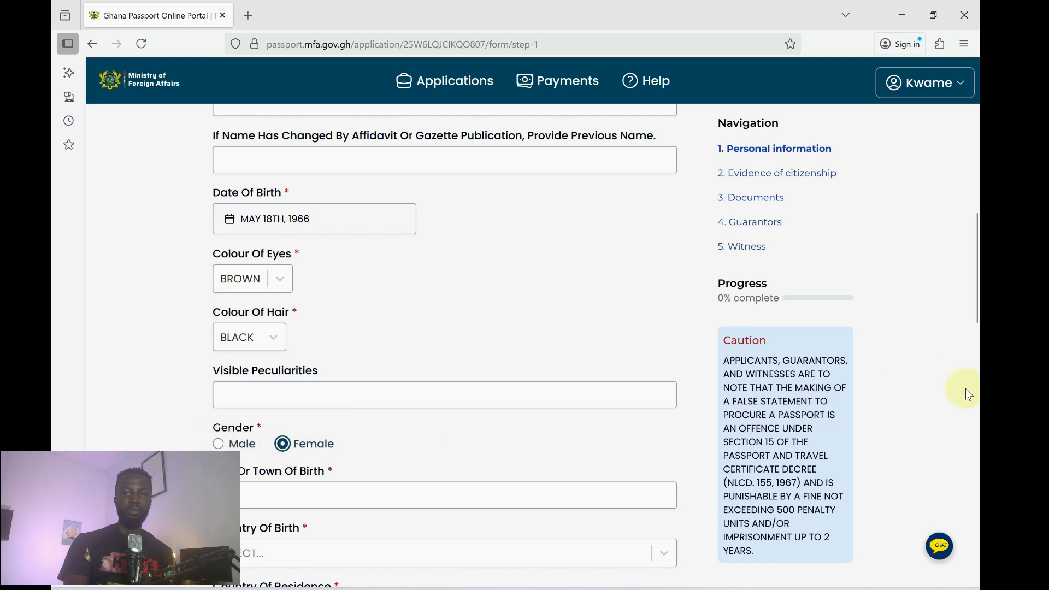
- Scroll down to the birthplace fields and put the cursor in City Or Town Of Birth
left_click(975, 286)
left_click_drag(975, 287, 977, 361)
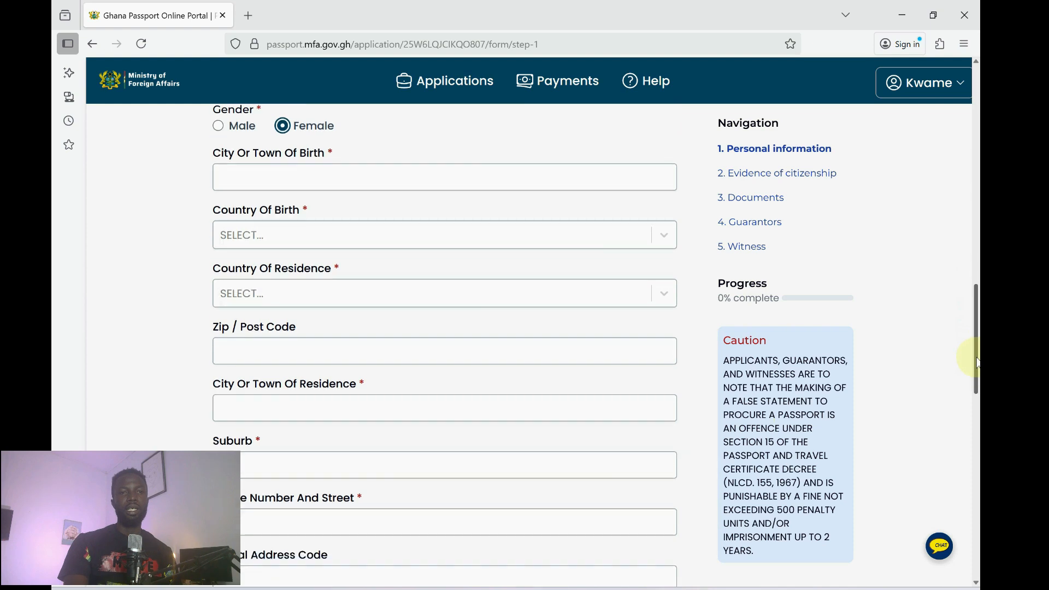
left_click(340, 173)
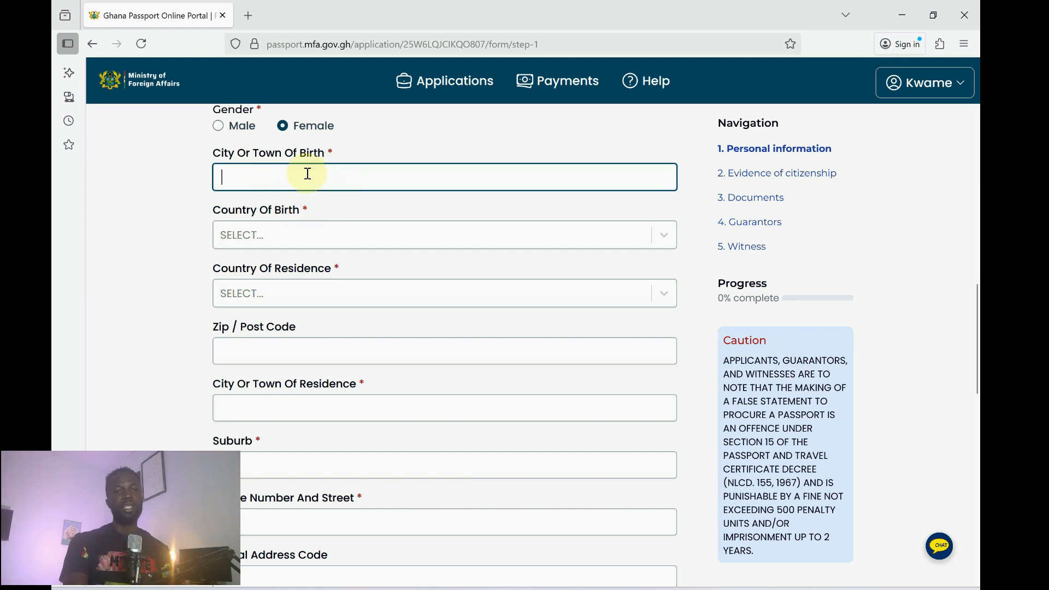
- Look over the Country Of Birth and Country Of Residence lists without choosing, ending at Zip / Post Code
left_click(330, 234)
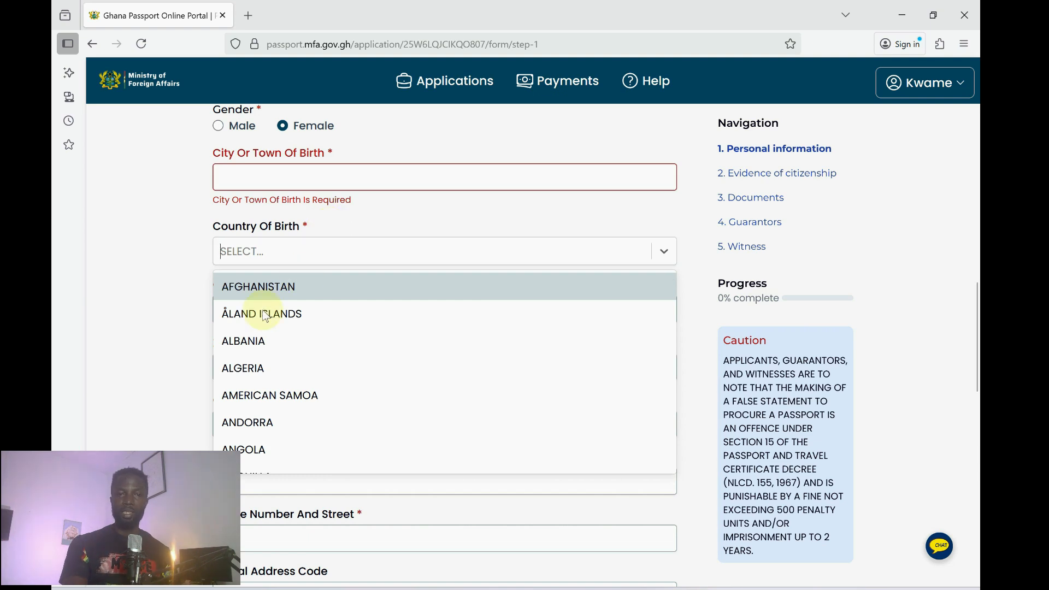
left_click(189, 270)
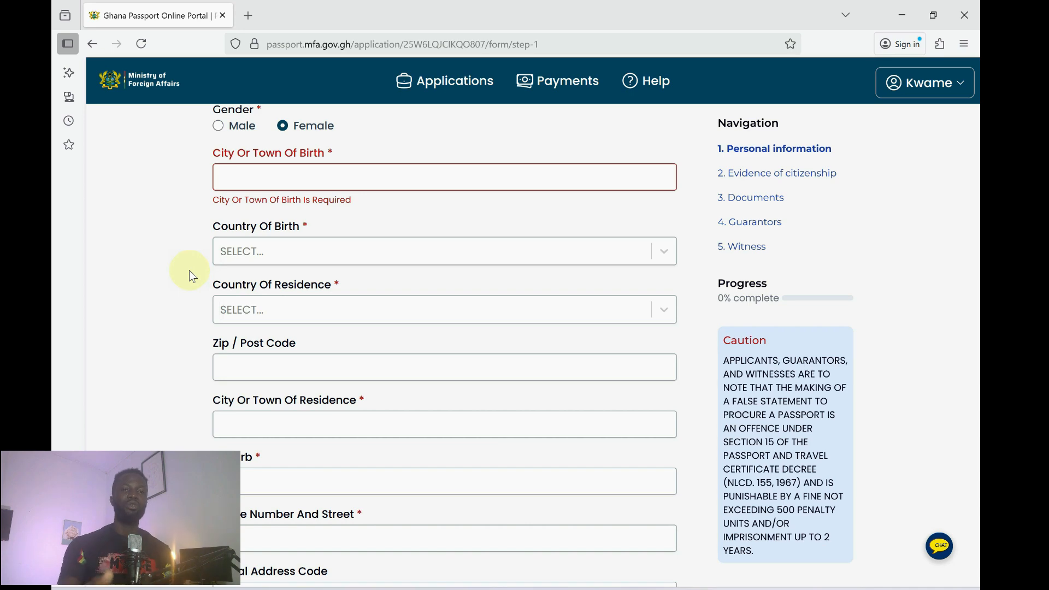
left_click(270, 179)
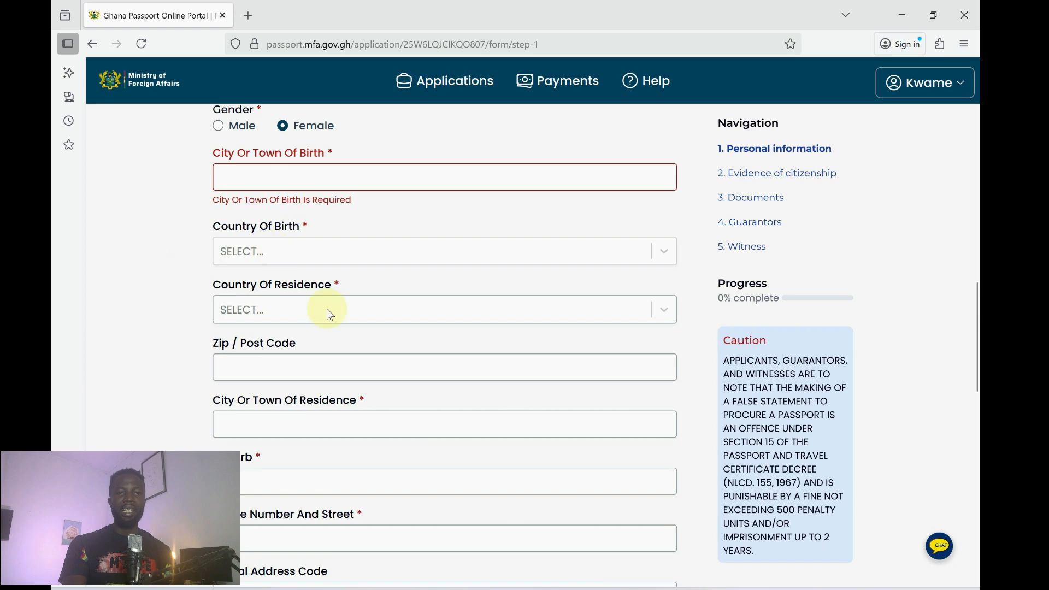
left_click(313, 305)
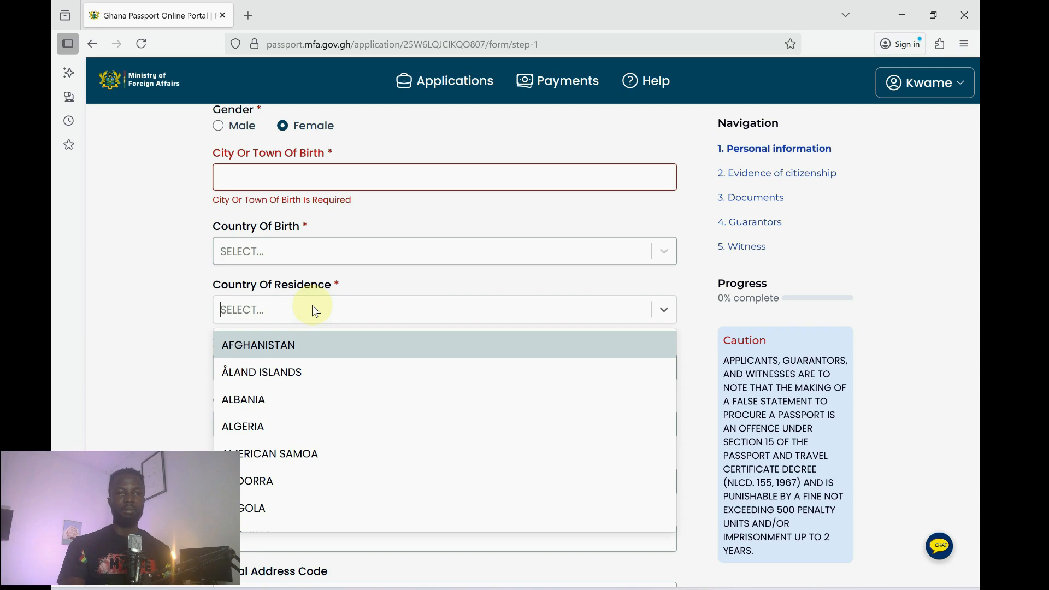
left_click(312, 306)
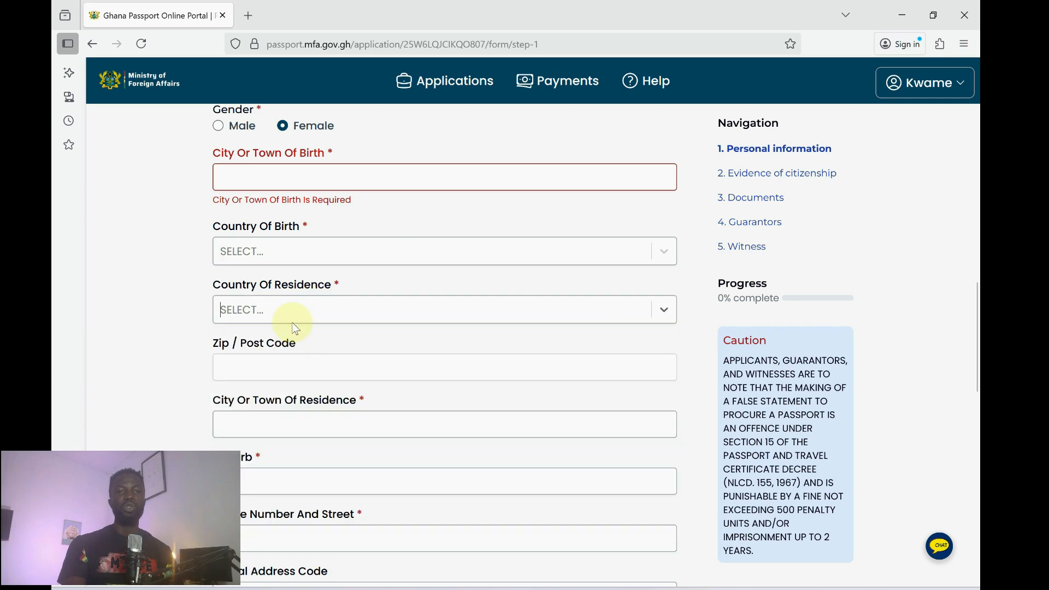
left_click(266, 359)
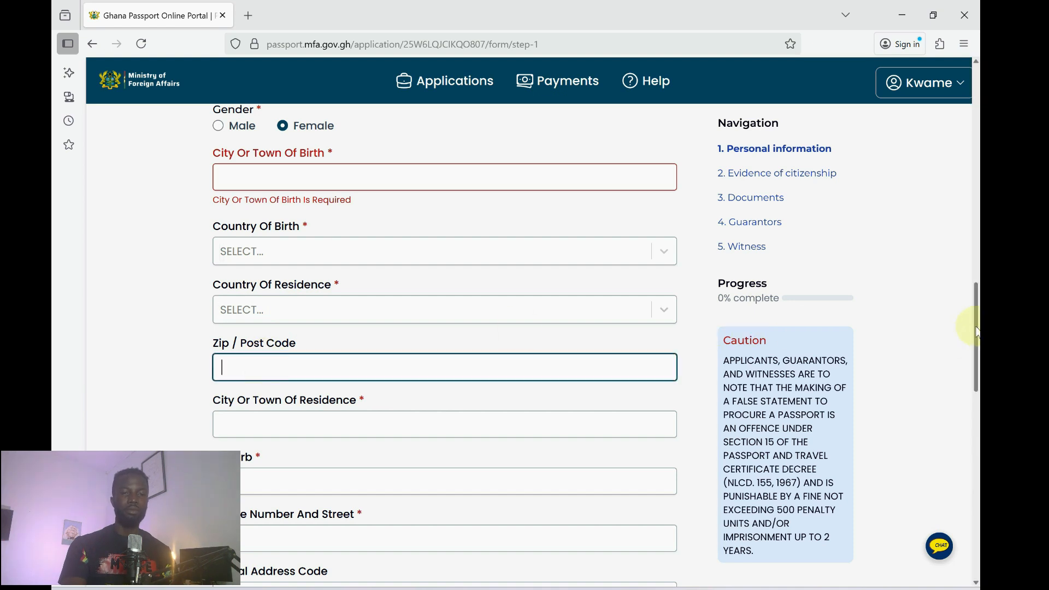
- Pass through City Of Residence, Suburb, House Number, Digital Address and Postal Address blank, reaching Height
left_click_drag(975, 332, 970, 373)
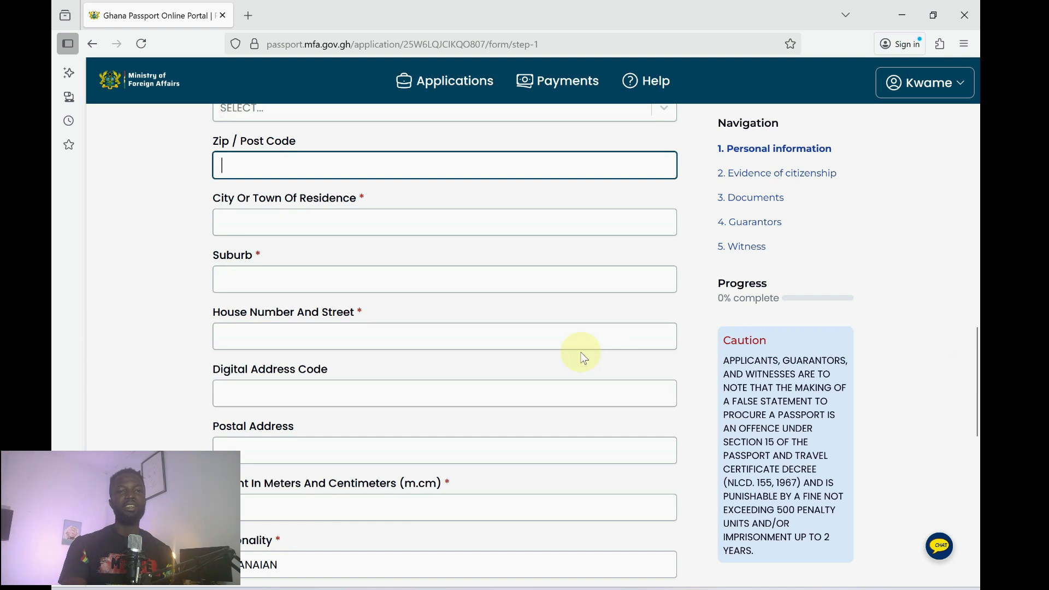
left_click(343, 219)
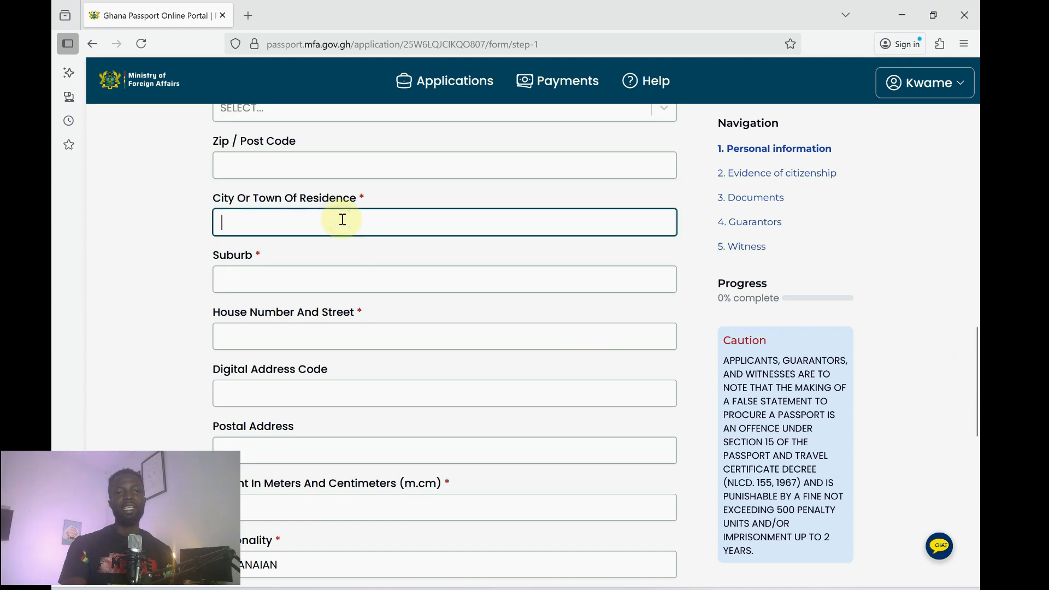
left_click(304, 285)
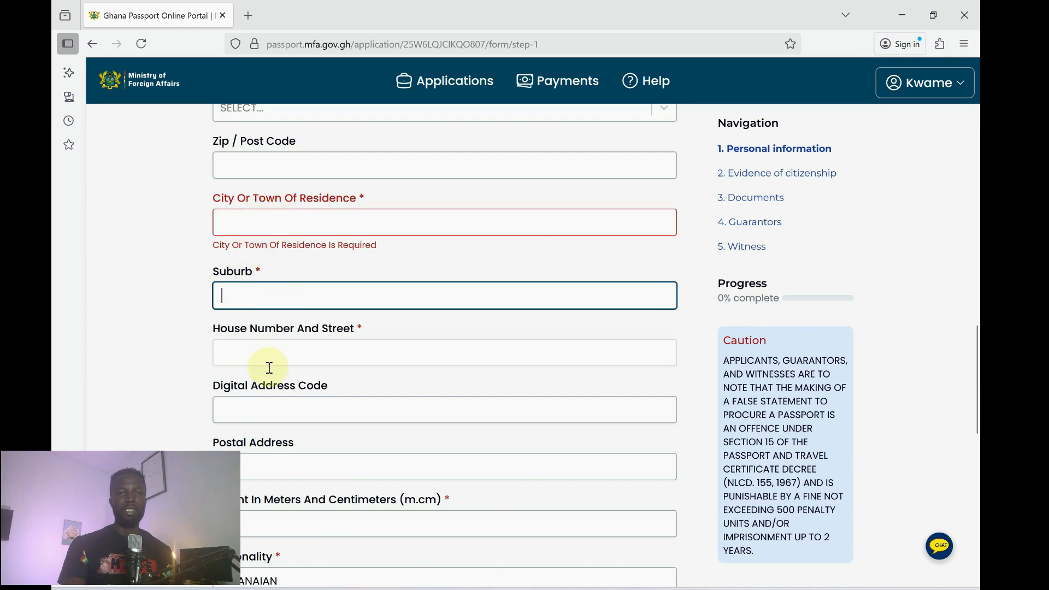
left_click(259, 346)
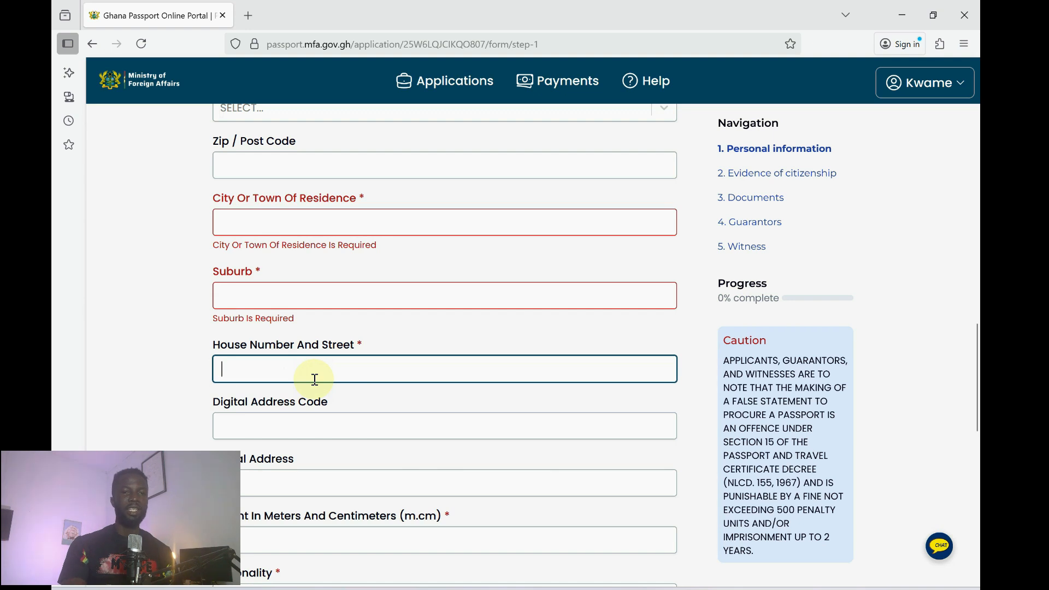
left_click(269, 425)
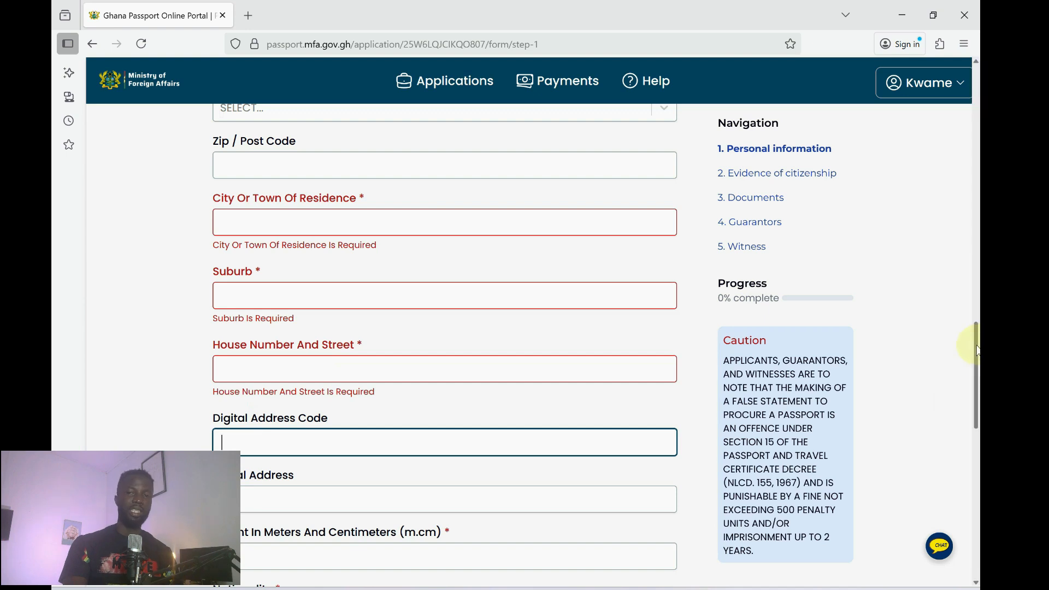
left_click_drag(977, 350, 974, 394)
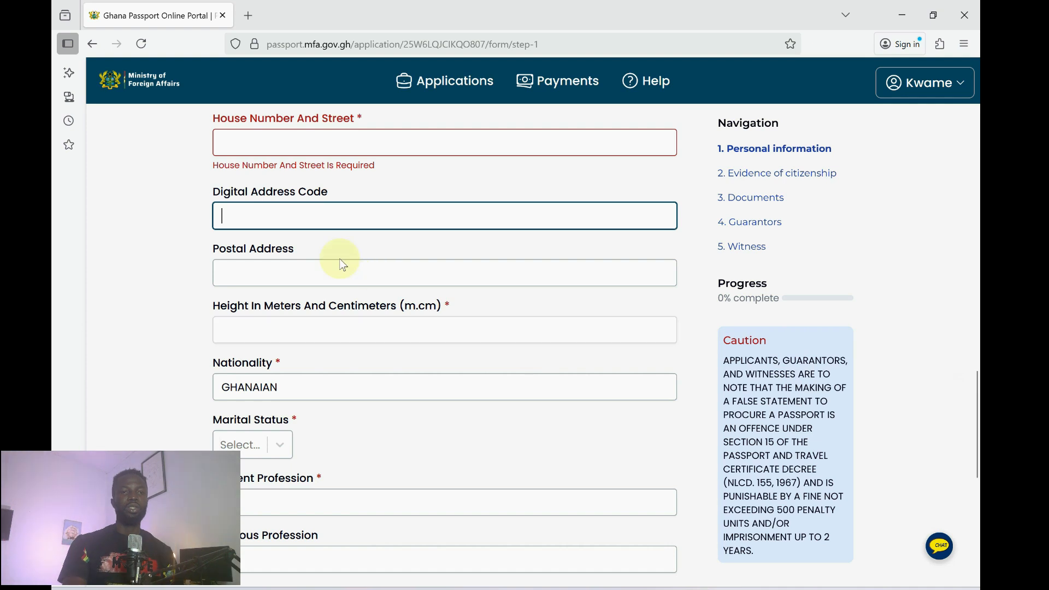
left_click(304, 273)
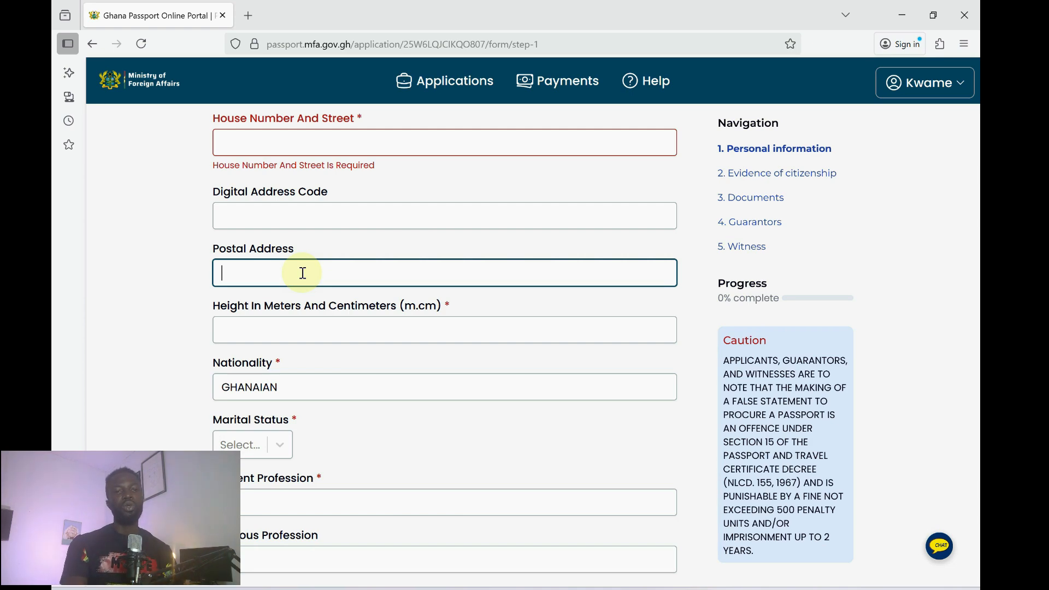
left_click(288, 325)
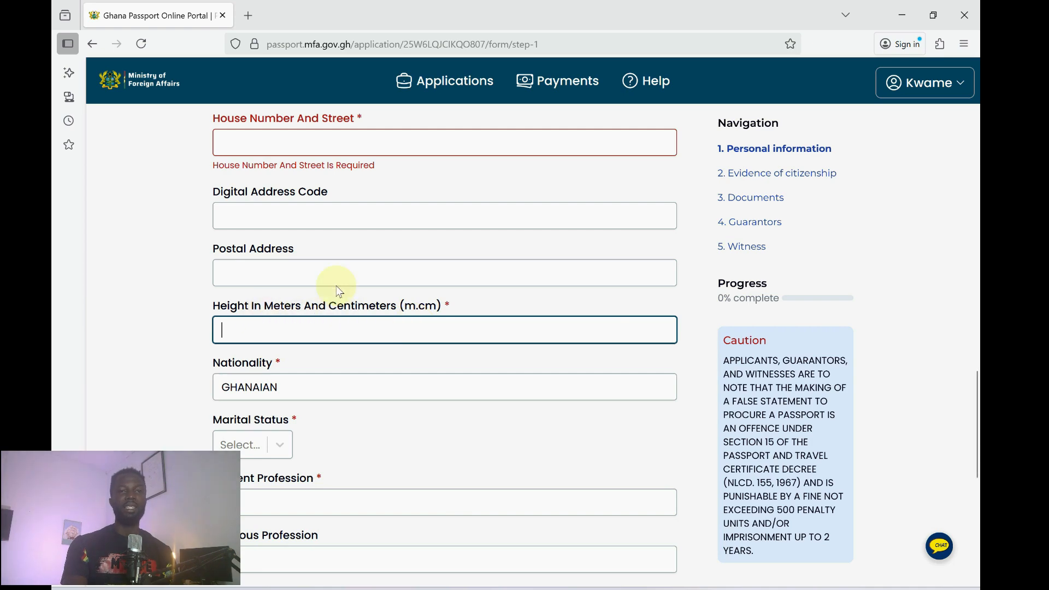
- In a new tab, search Google for 'convert feet to meters'
left_click(249, 15)
left_click(311, 45)
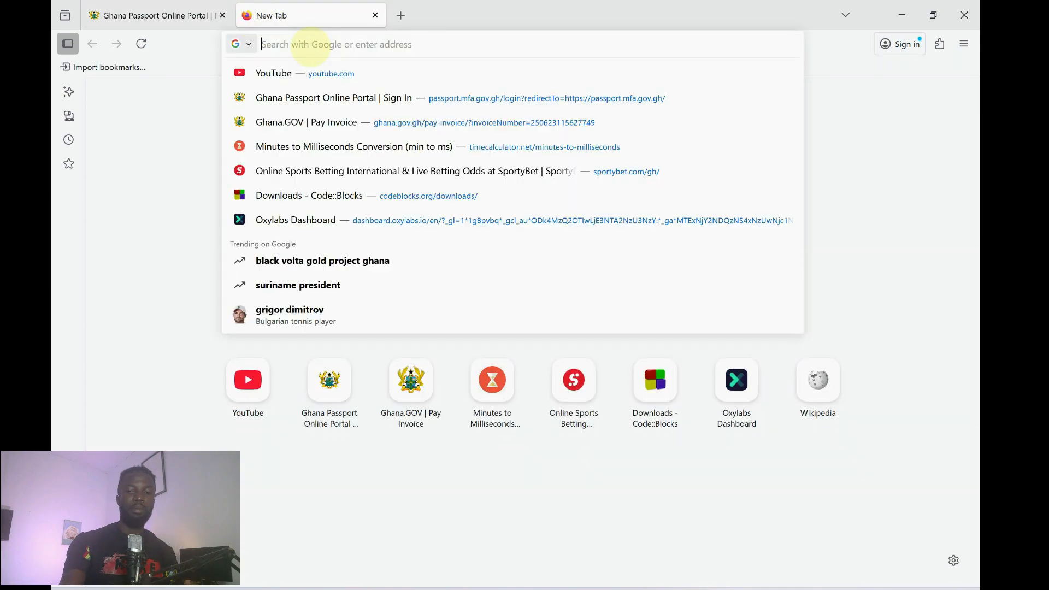
type("g")
key("BackSpace")
key("BackSpace")
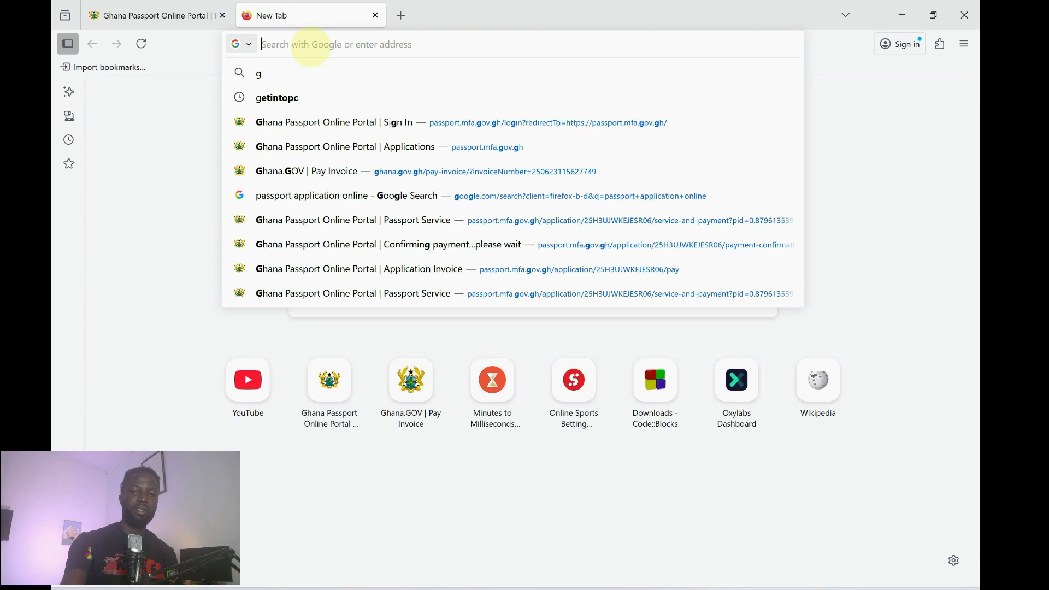
type("convert")
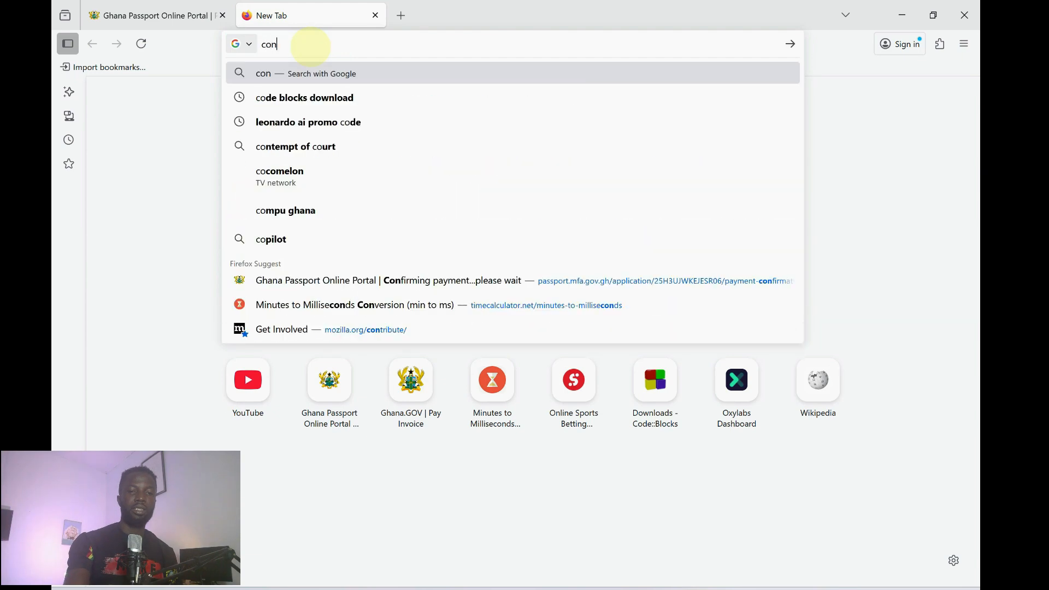
type("fee")
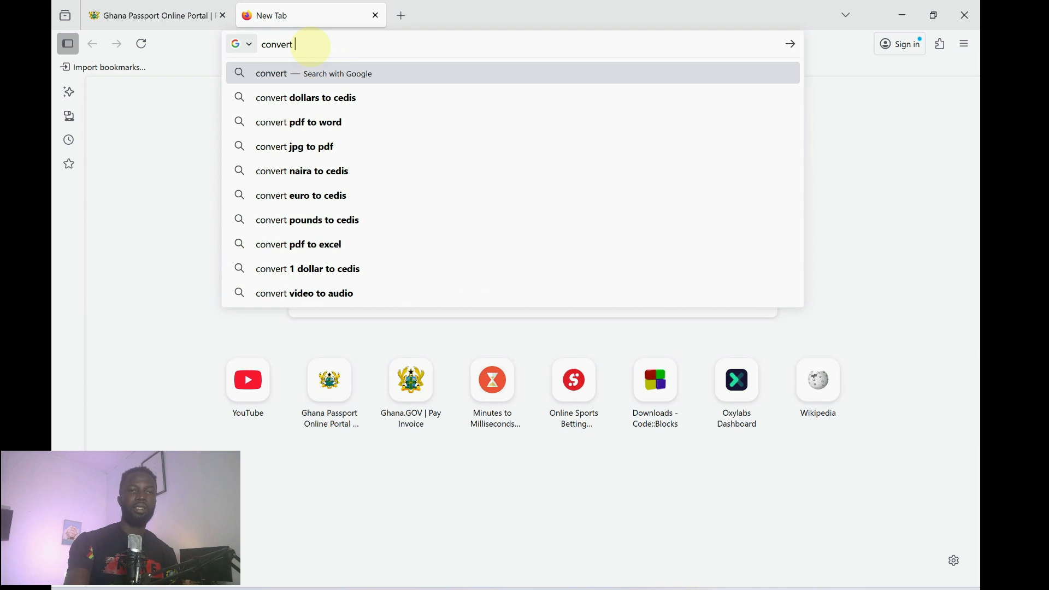
type("t")
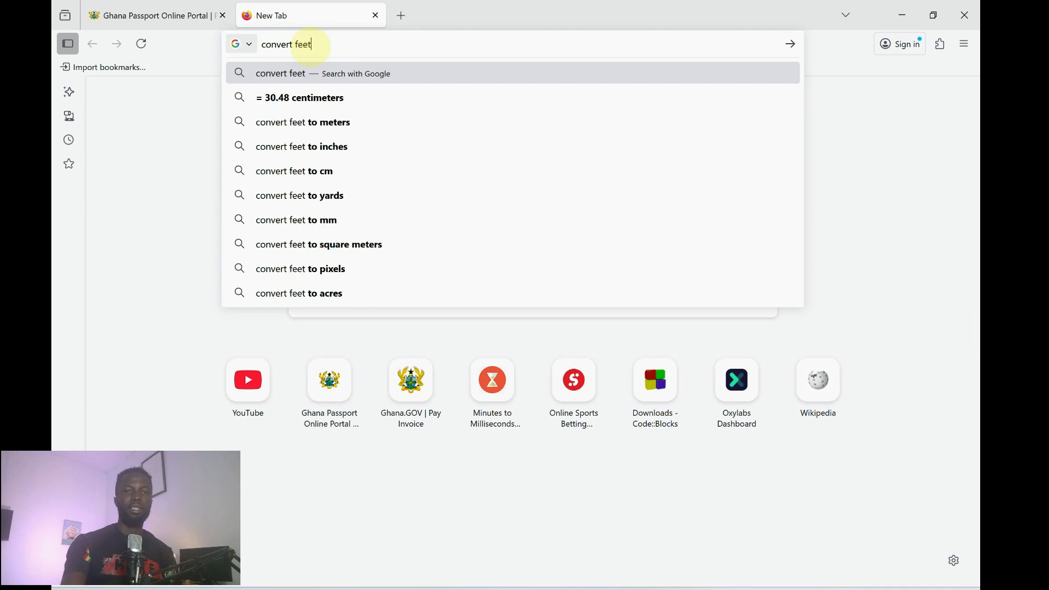
type(" to")
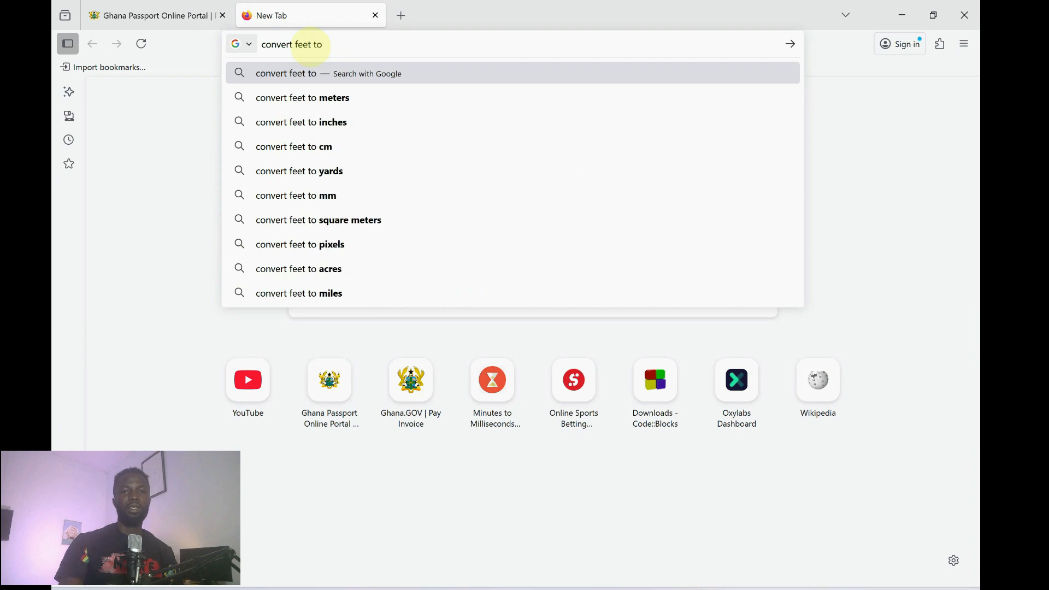
left_click(327, 99)
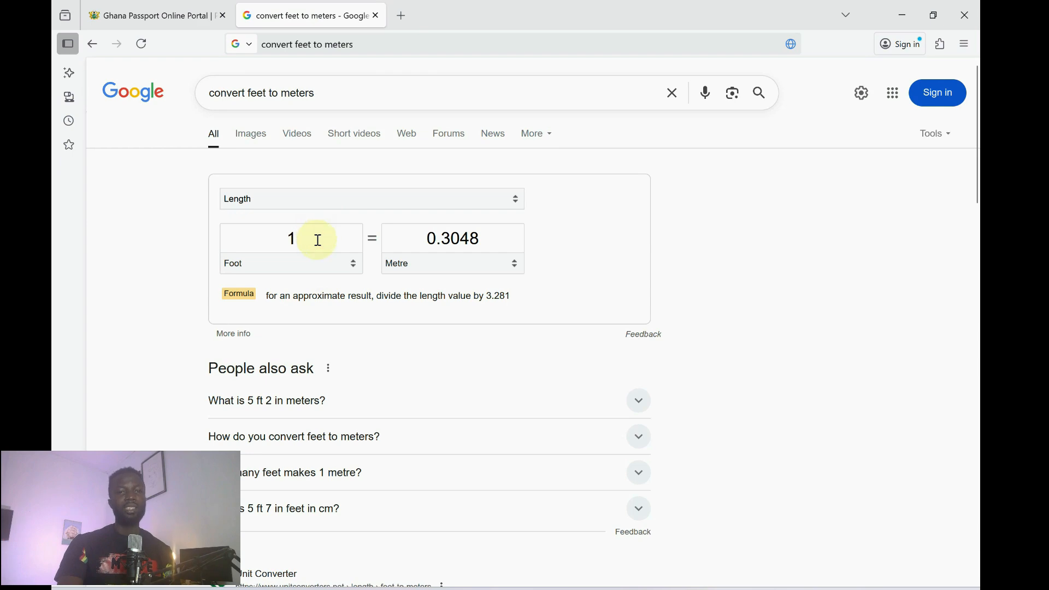
- Search '5'5 feet in meters' to get about 1.65 meters, then return to the passport form
left_click(319, 240)
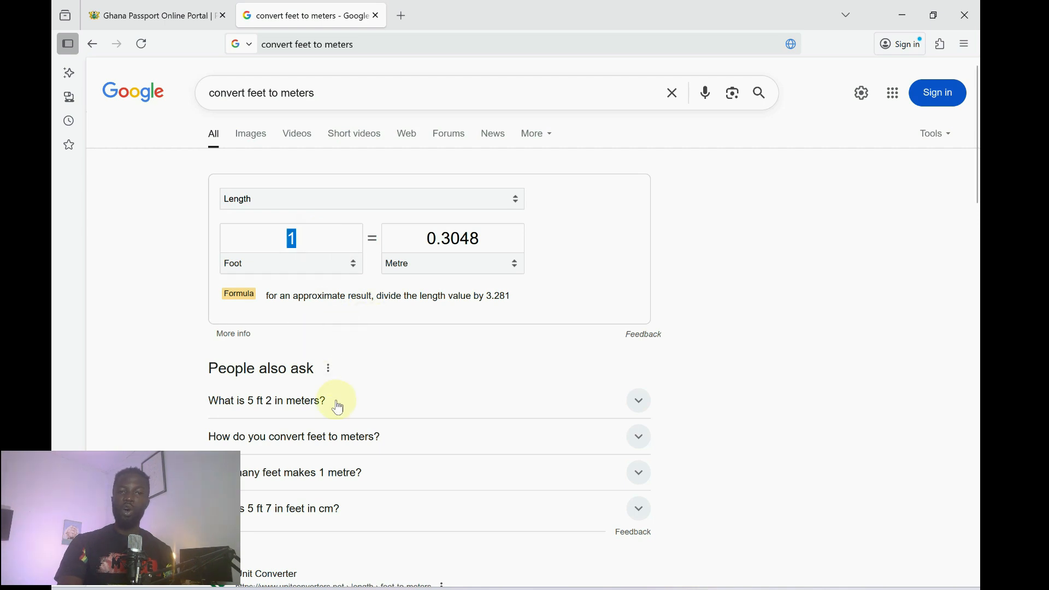
left_click(252, 95)
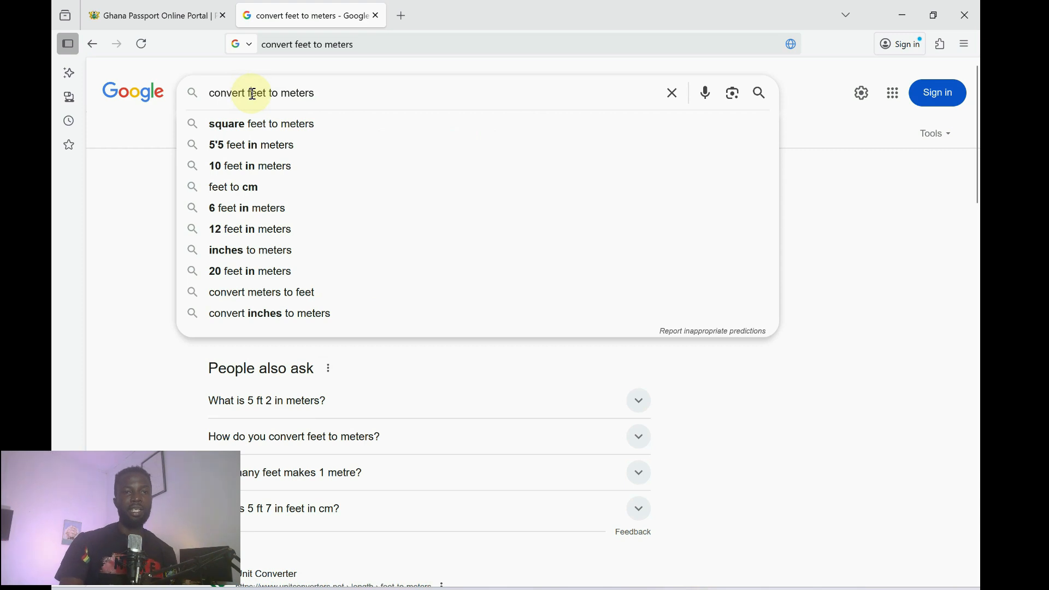
left_click(229, 150)
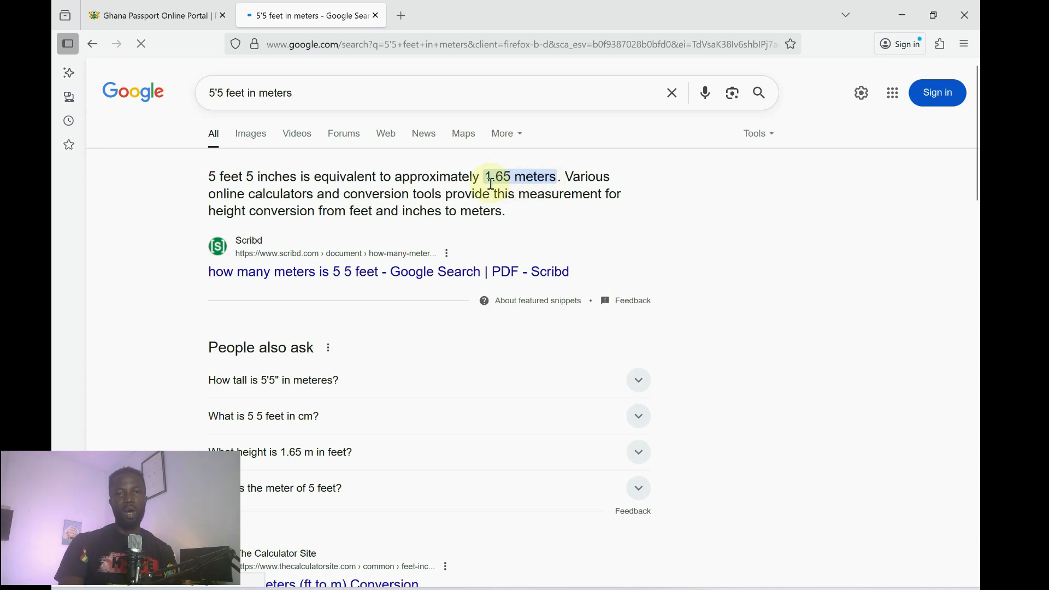
left_click(156, 20)
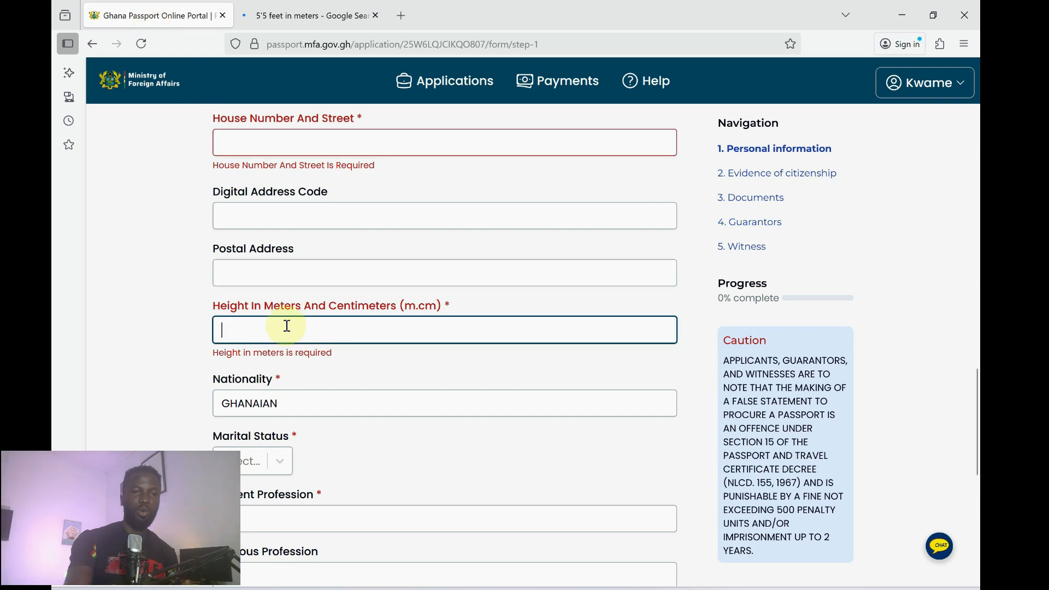
- Enter 1.65 as the height in meters, leaving Nationality and Marital Status unchanged
type("1.")
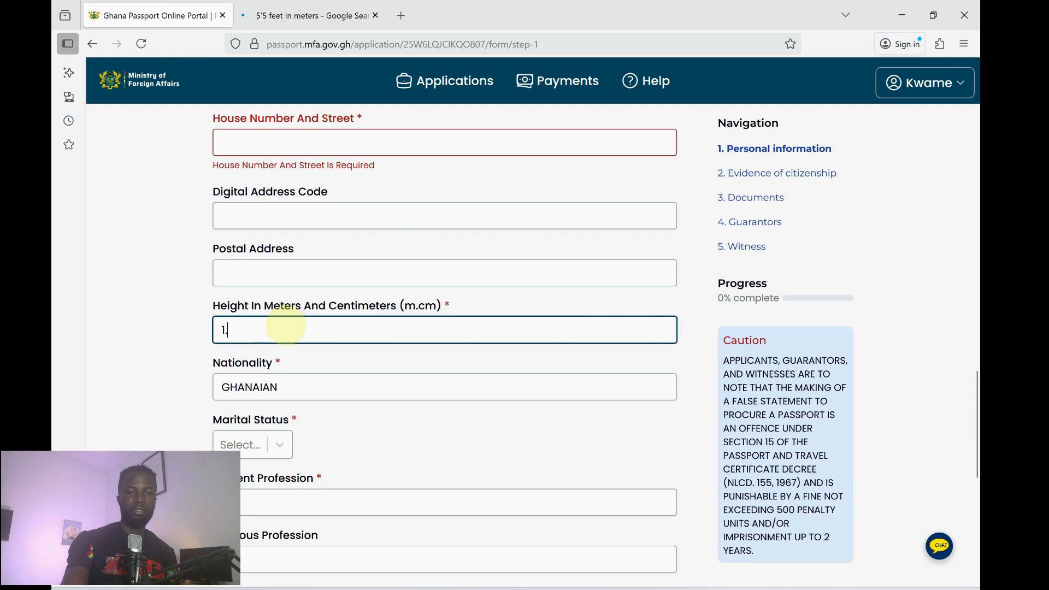
type("65")
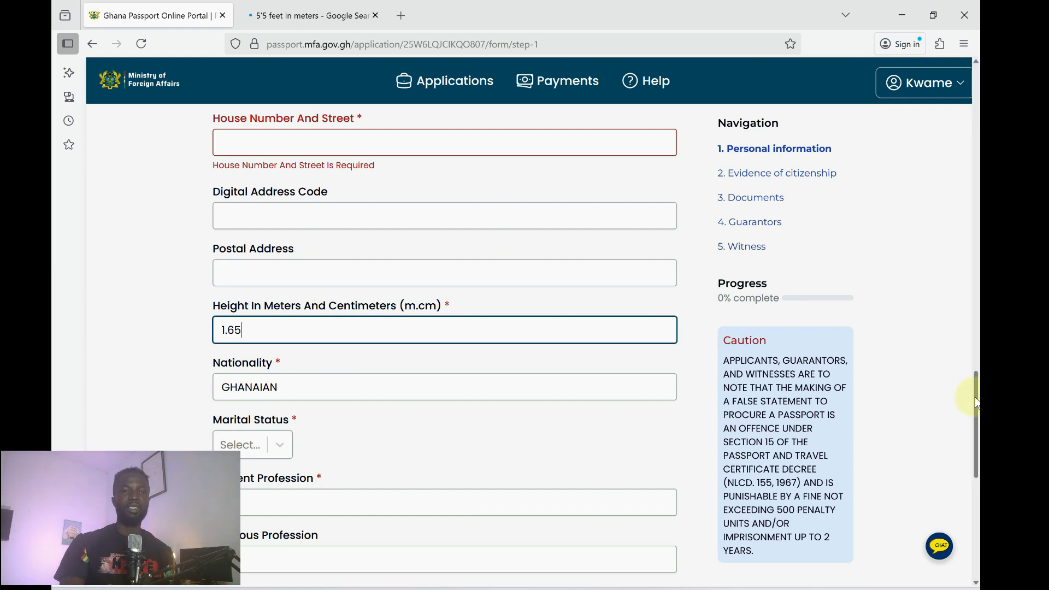
scroll(959, 440, "down", 3)
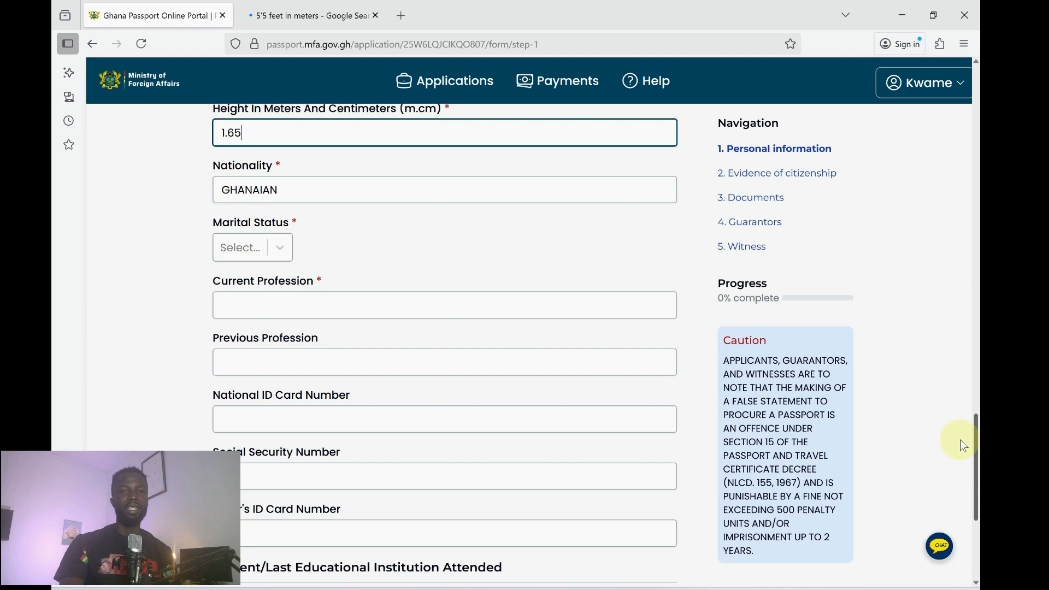
left_click(396, 188)
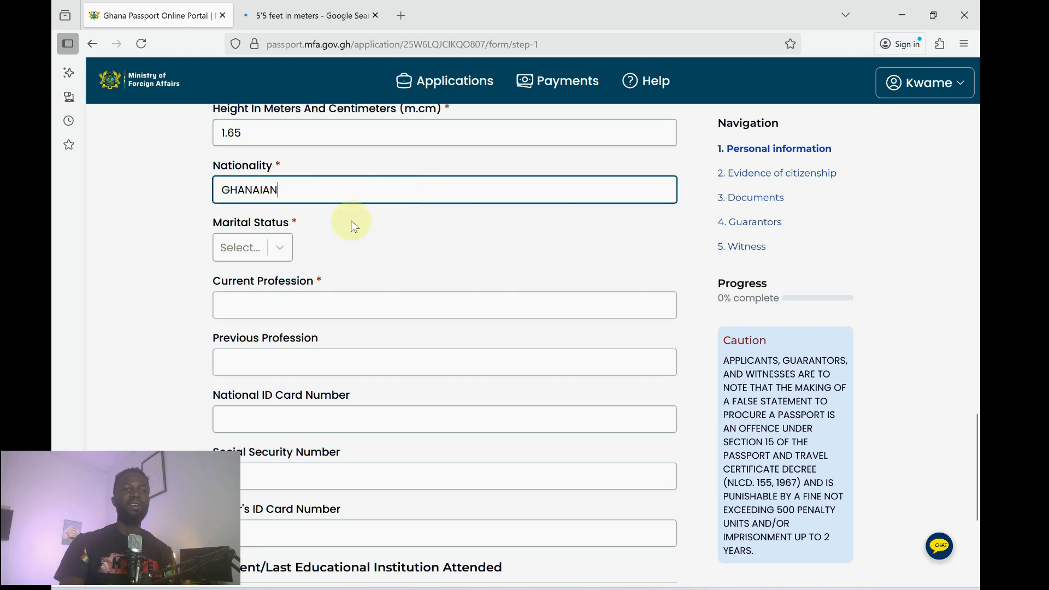
left_click(285, 247)
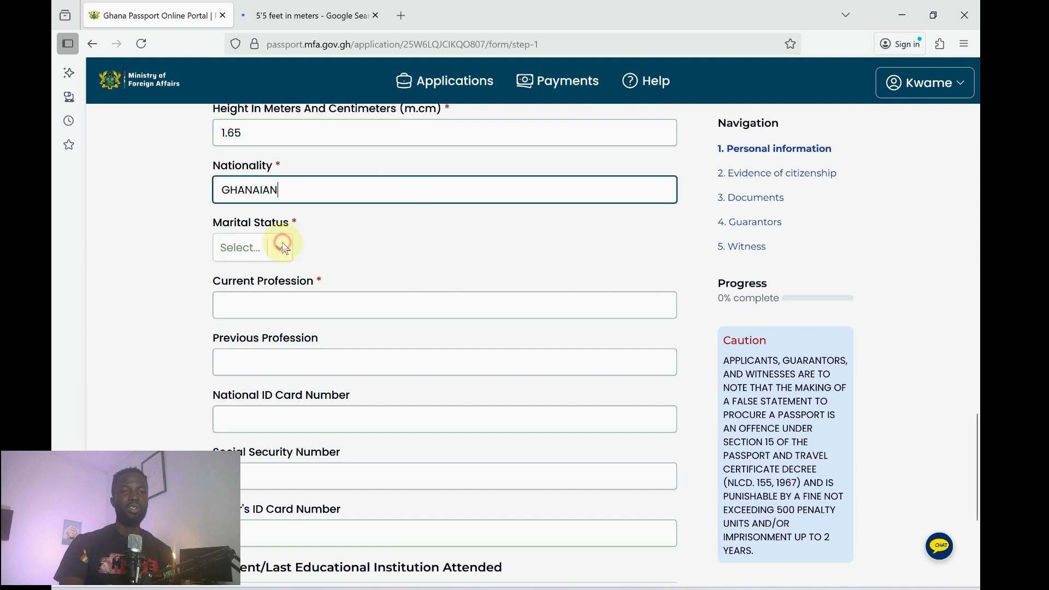
left_click(284, 248)
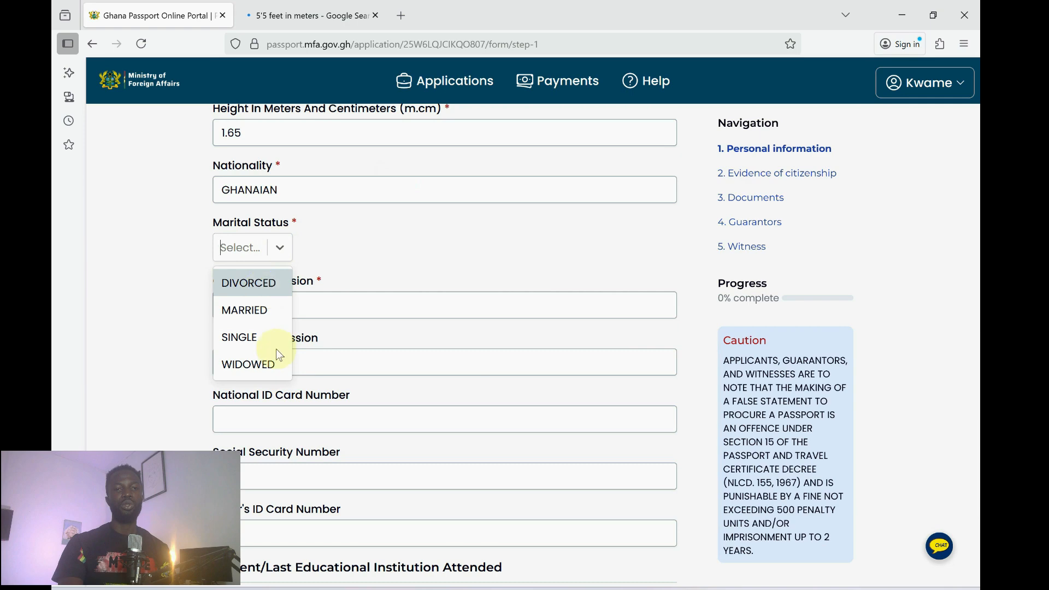
left_click(364, 260)
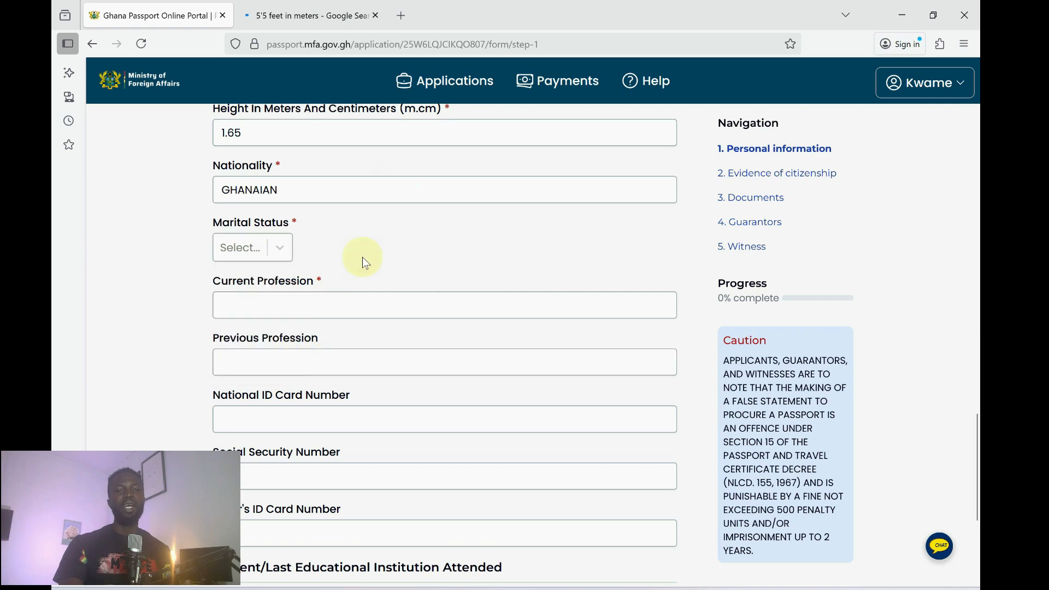
left_click(343, 304)
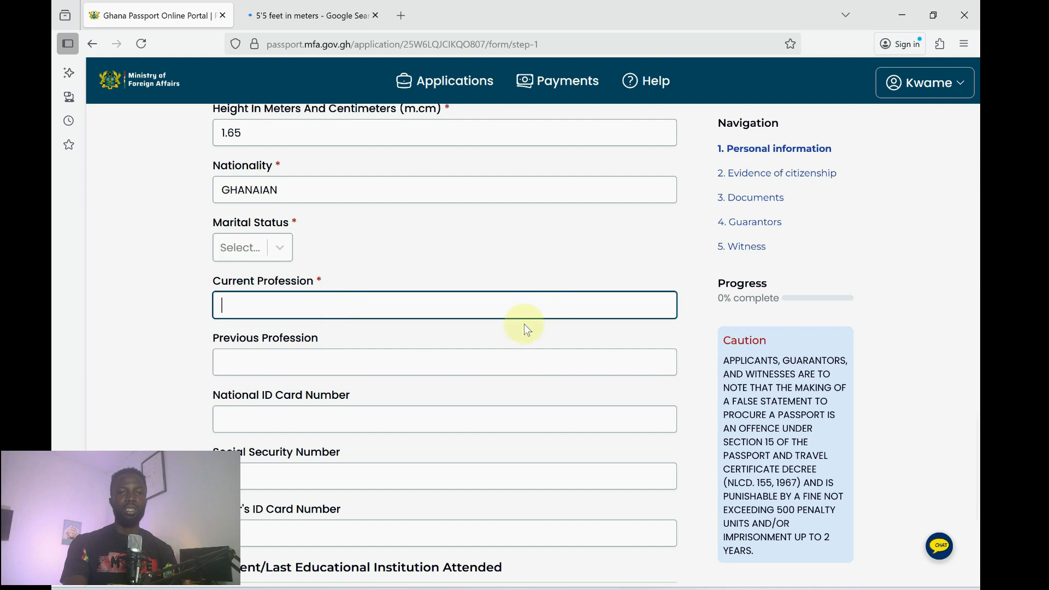
- Leave Current Profession blank and move to Previous Profession, triggering 'Profession Is Required'
left_click(343, 363)
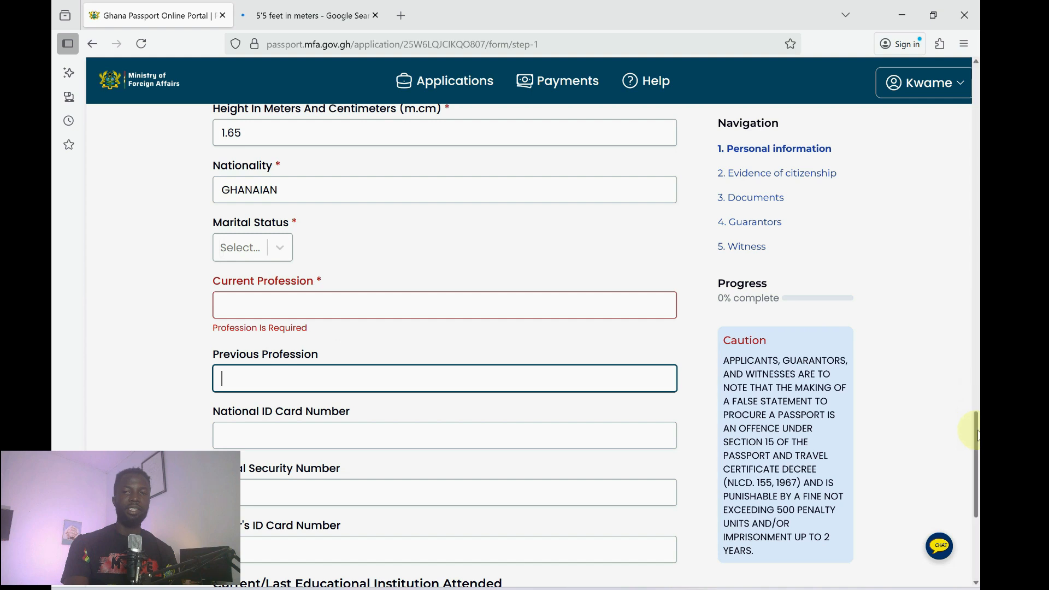
scroll(509, 369, "down", 3)
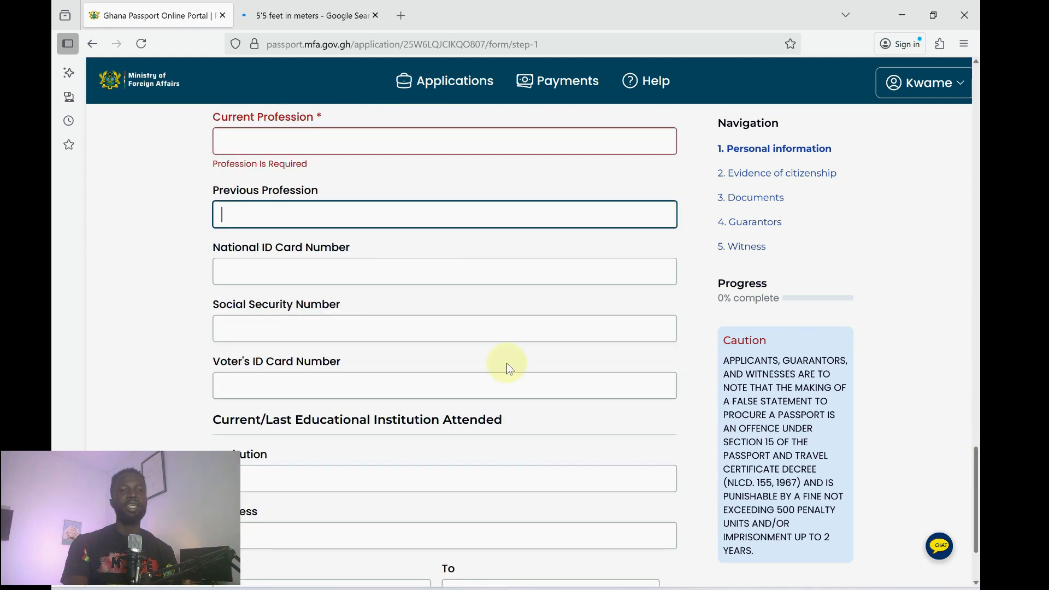
left_click(250, 267)
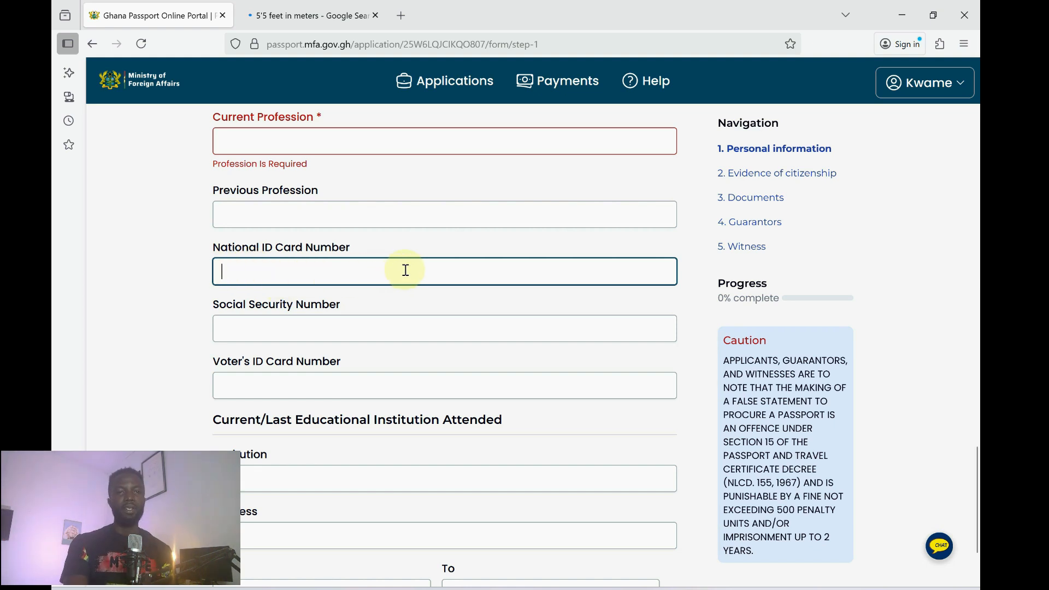
left_click(250, 323)
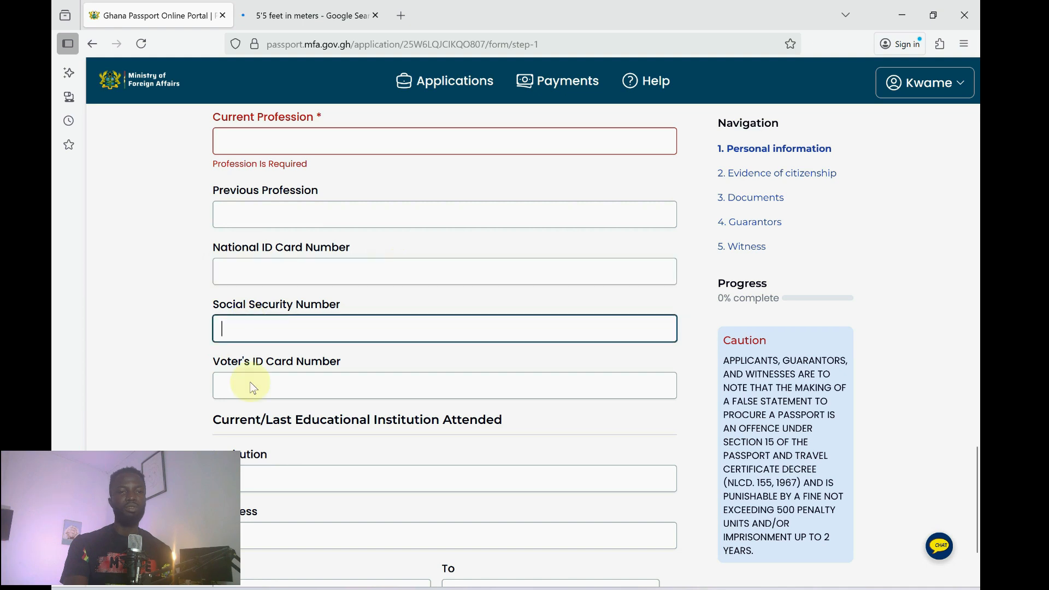
left_click(249, 390)
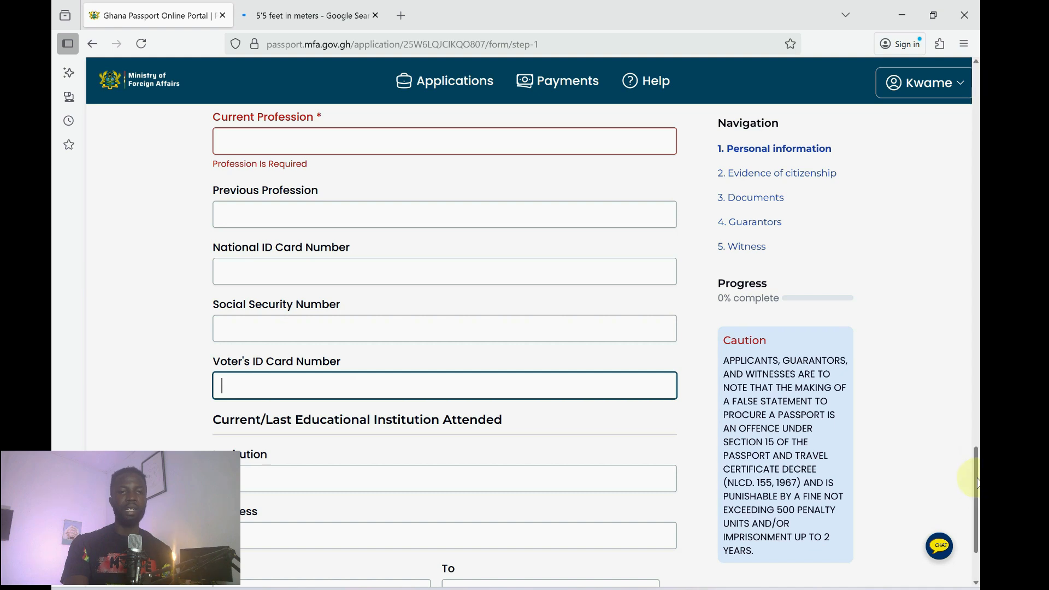
scroll(959, 525, "down", 3)
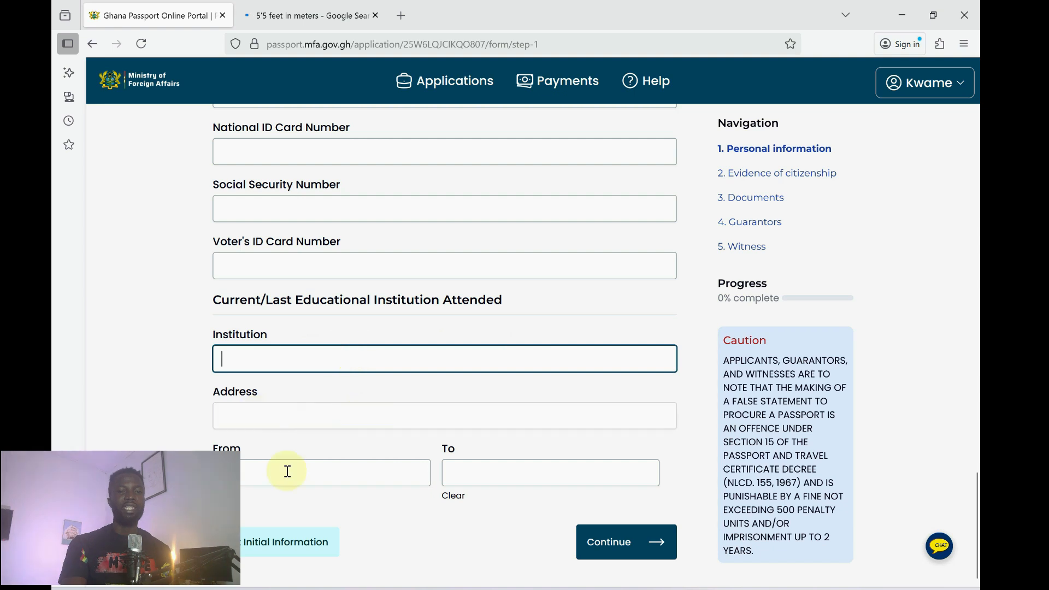
- Set the last institution's To date to Jul 2025 in the month picker
left_click(247, 473)
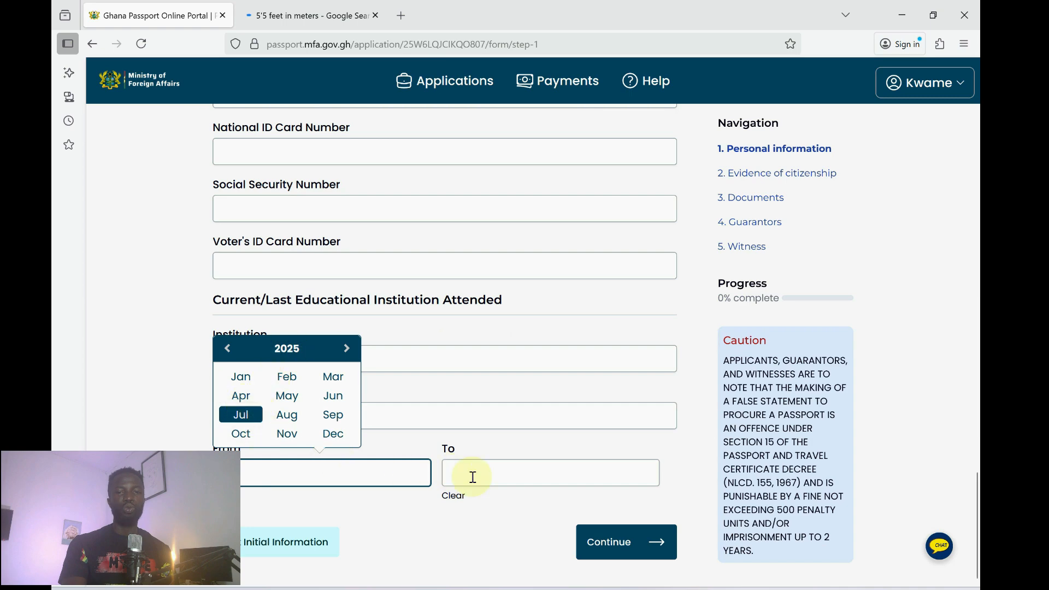
left_click(489, 477)
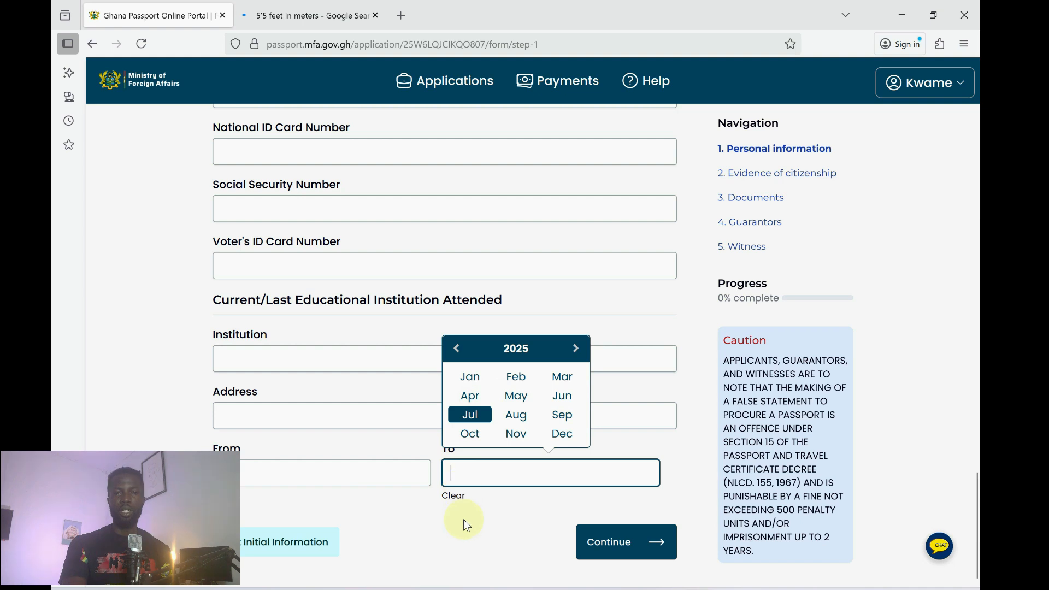
left_click(479, 417)
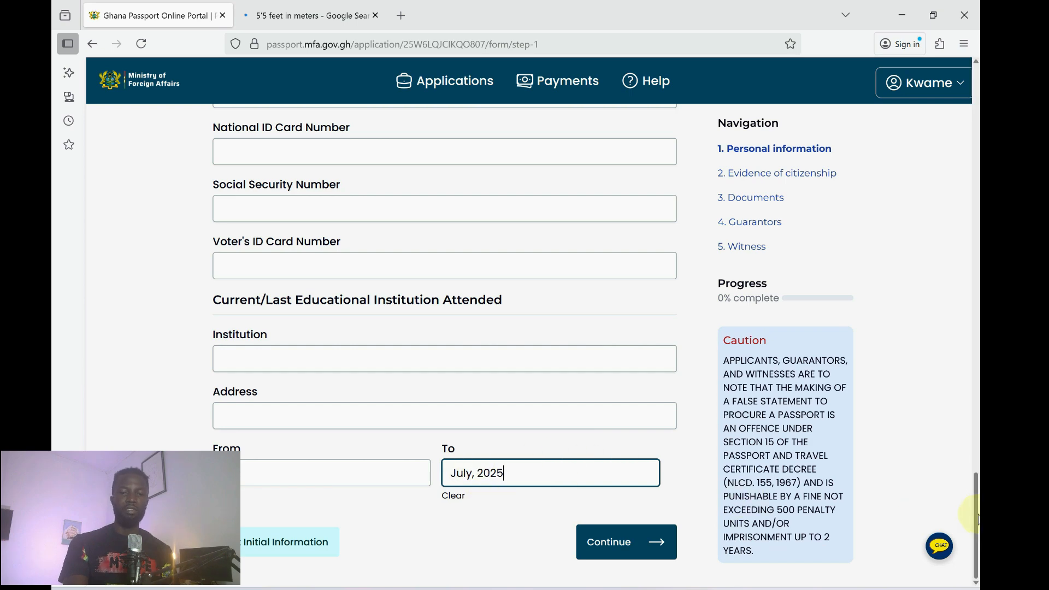
- Continue to step 2, Evidence Of Citizenship
left_click_drag(976, 512, 975, 93)
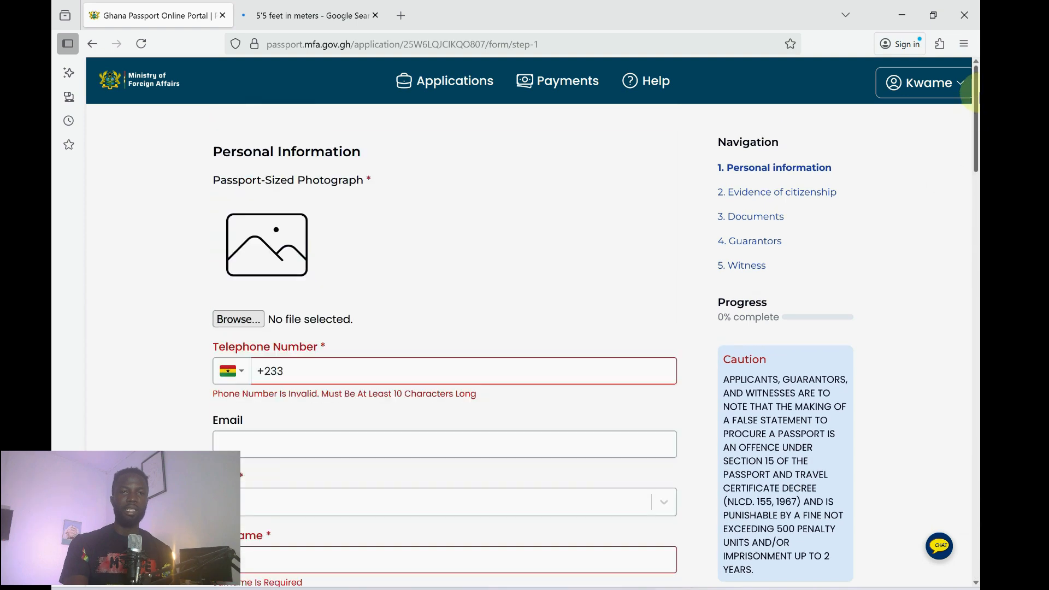
scroll(902, 476, "down", 15)
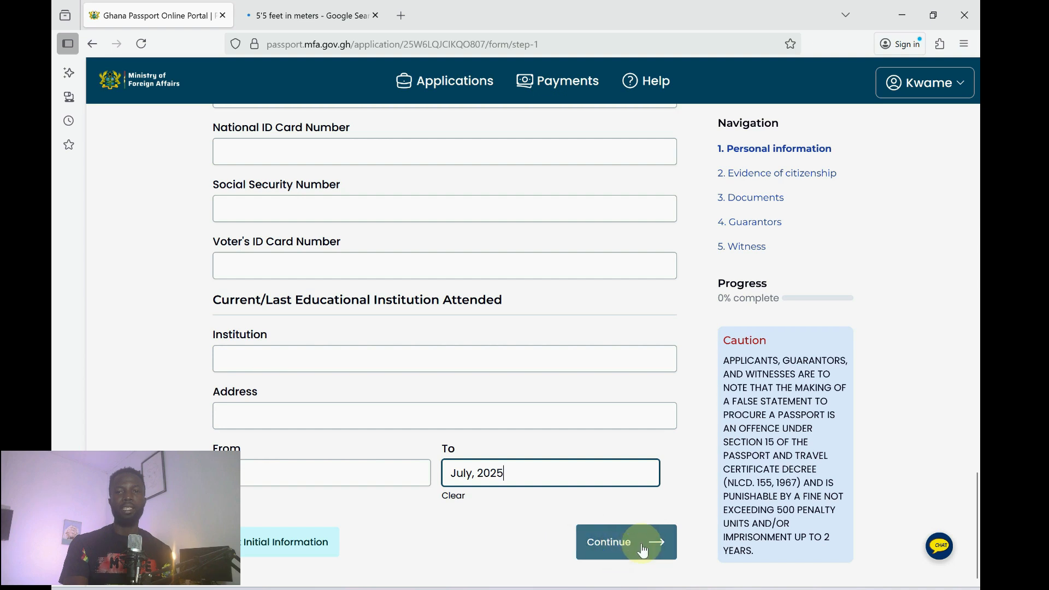
left_click(778, 177)
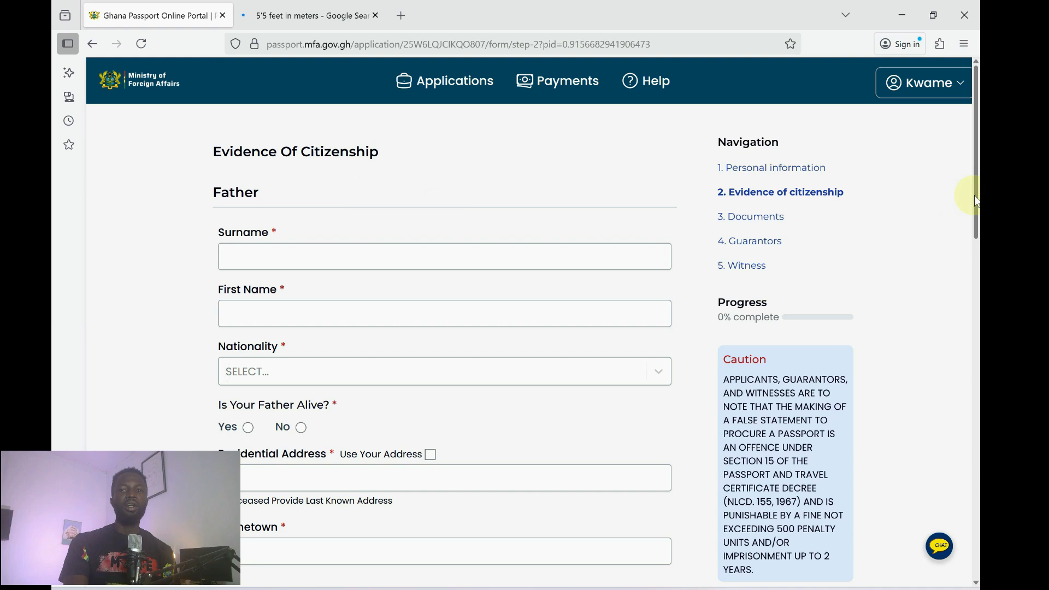
- Leave Father Surname and First Name blank so their required-field warnings appear
left_click_drag(977, 200, 977, 213)
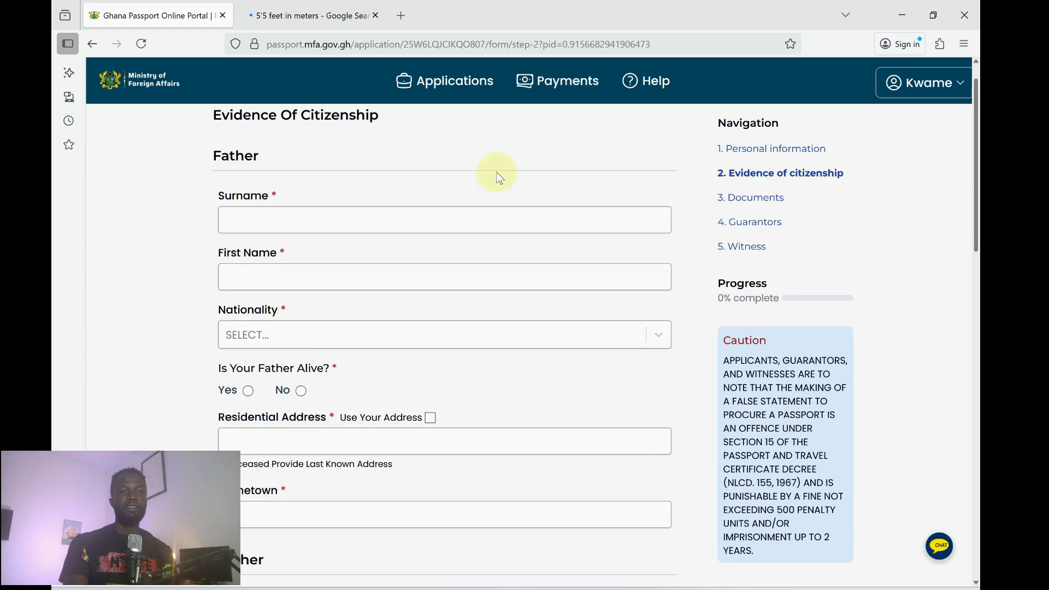
left_click(241, 215)
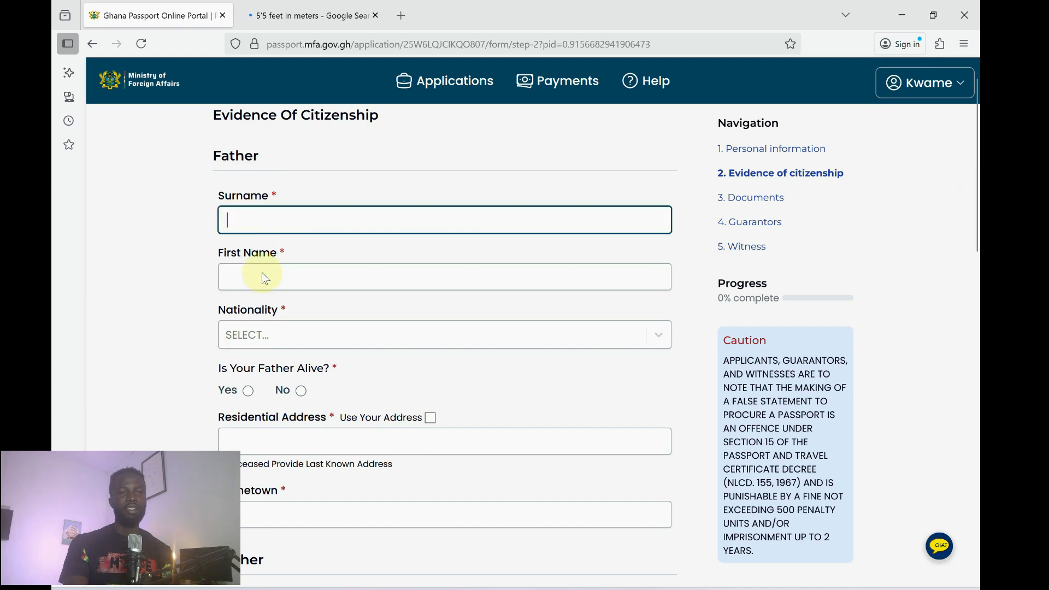
key("Tab")
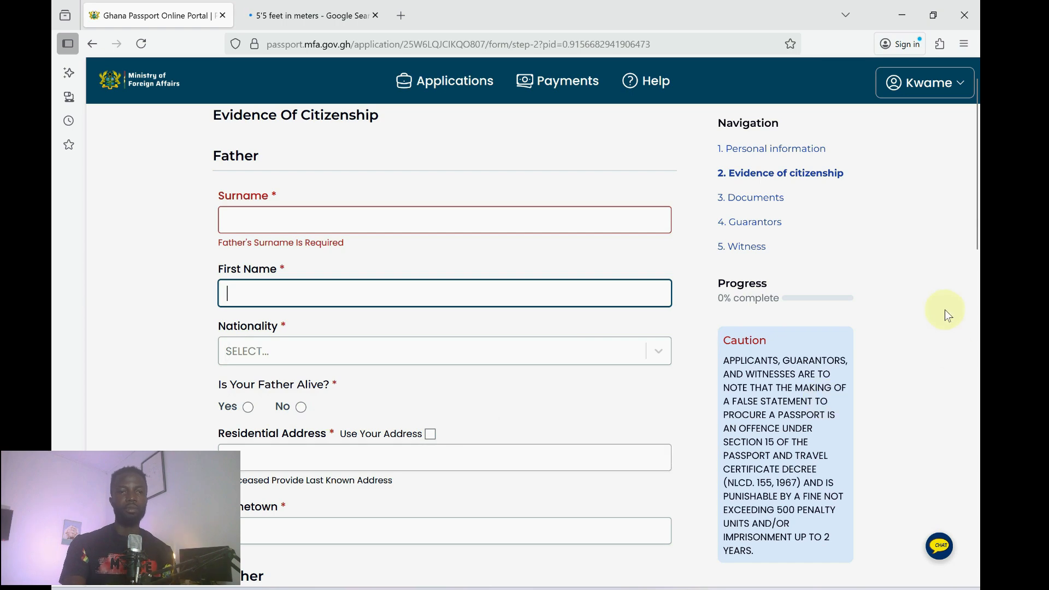
left_click(192, 309)
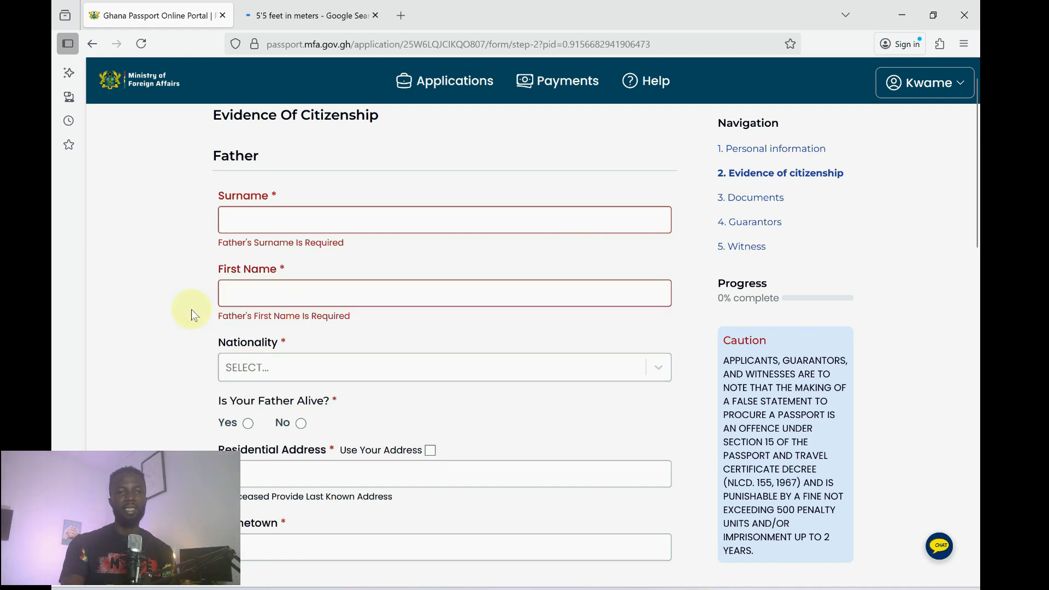
- Toggle Use Your Address on and off, then leave Father's Hometown blank so it's flagged required
scroll(191, 310, "down", 2)
scroll(191, 309, "down", 3)
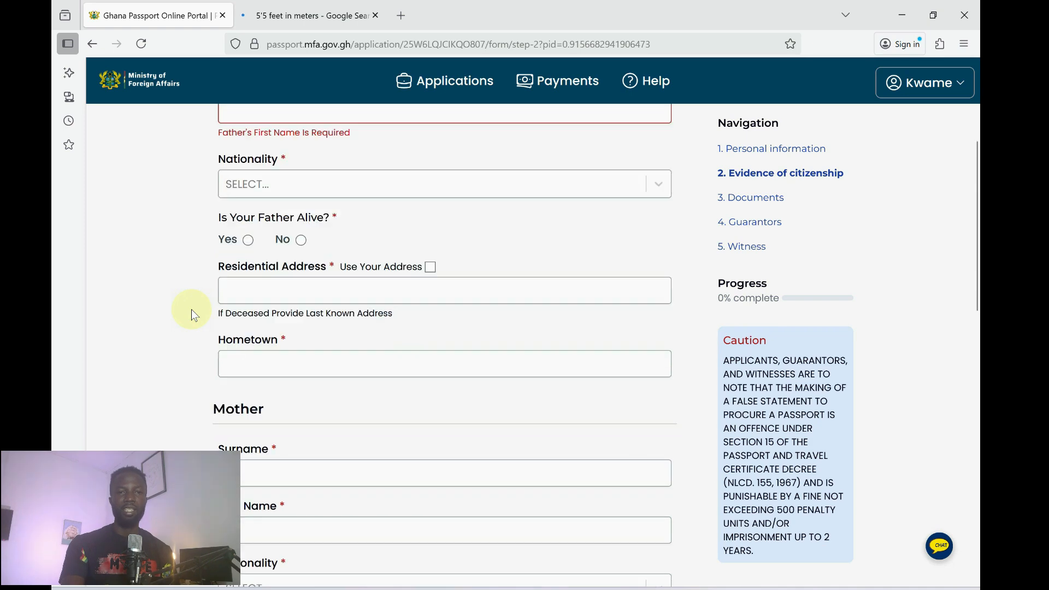
scroll(191, 309, "down", 2)
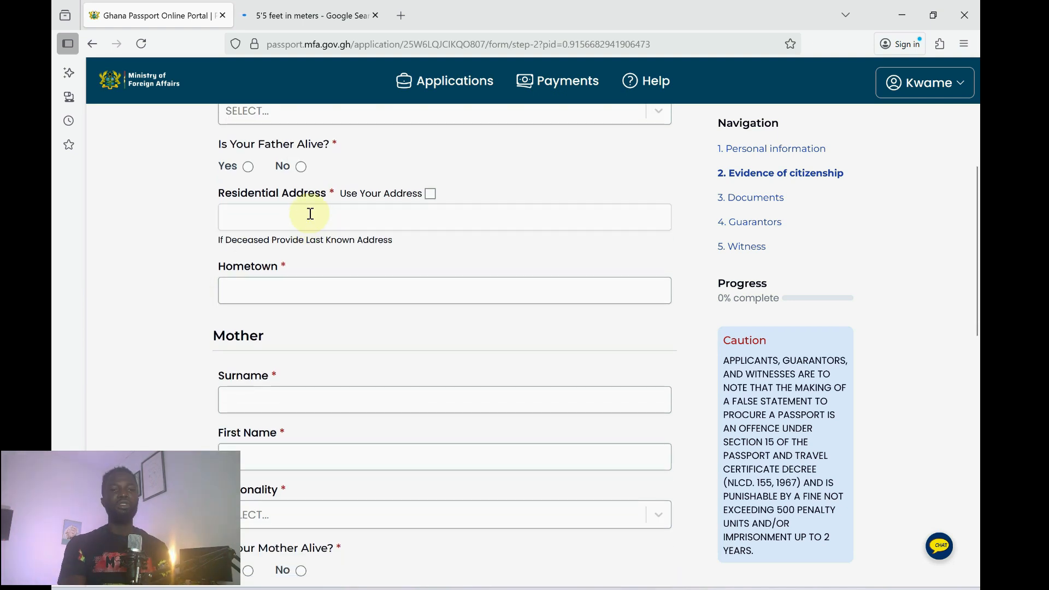
left_click(431, 193)
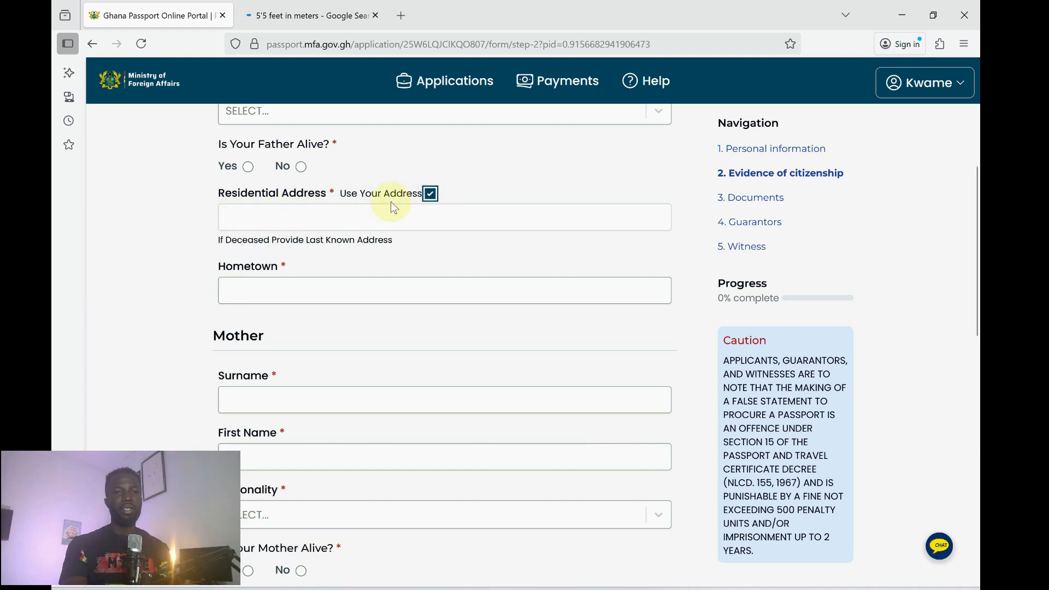
left_click(431, 194)
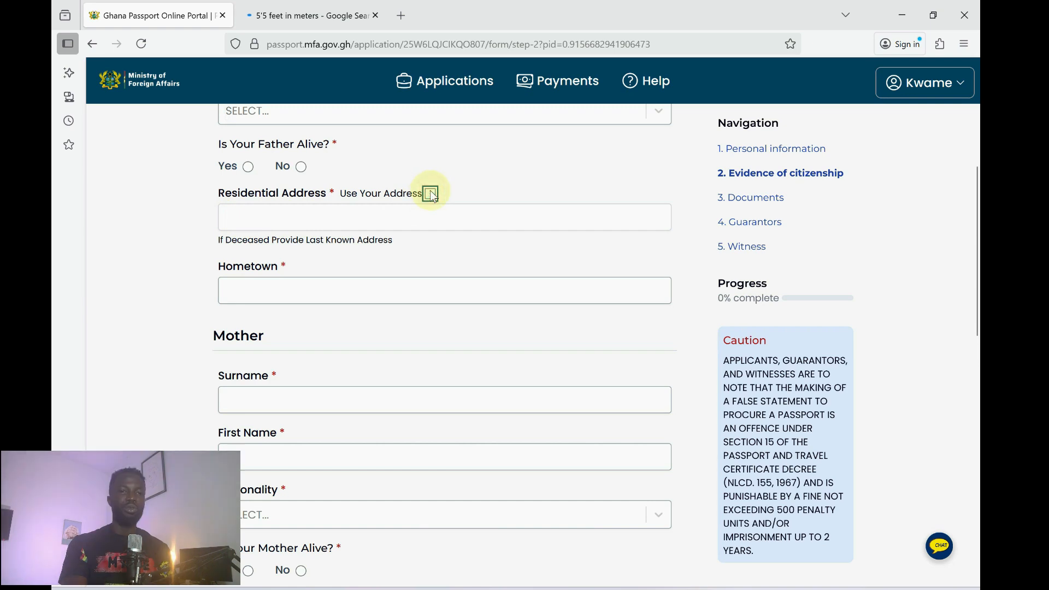
left_click(262, 289)
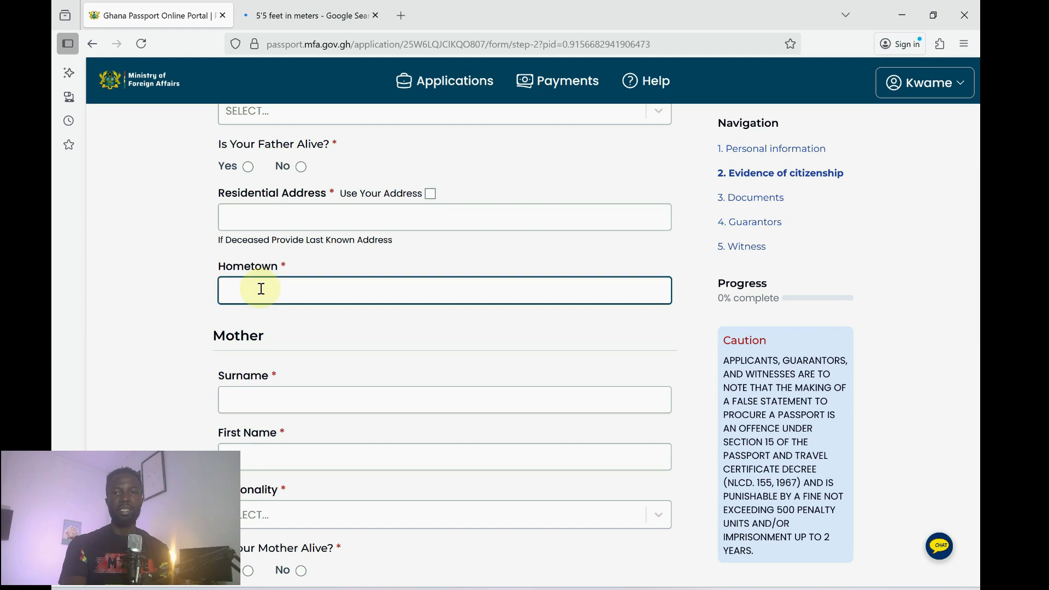
left_click(165, 323)
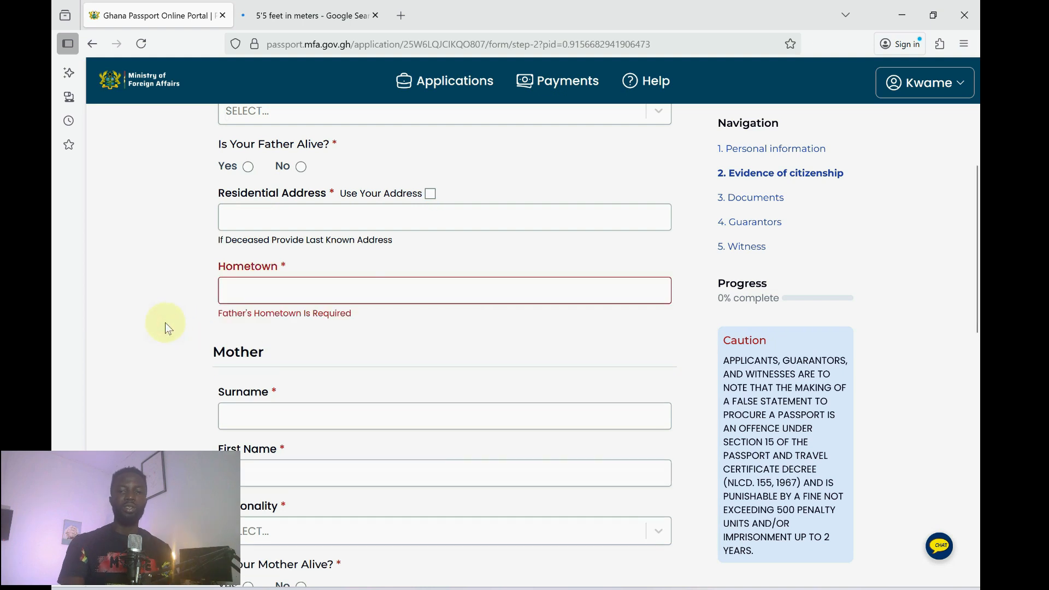
scroll(165, 322, "down", 4)
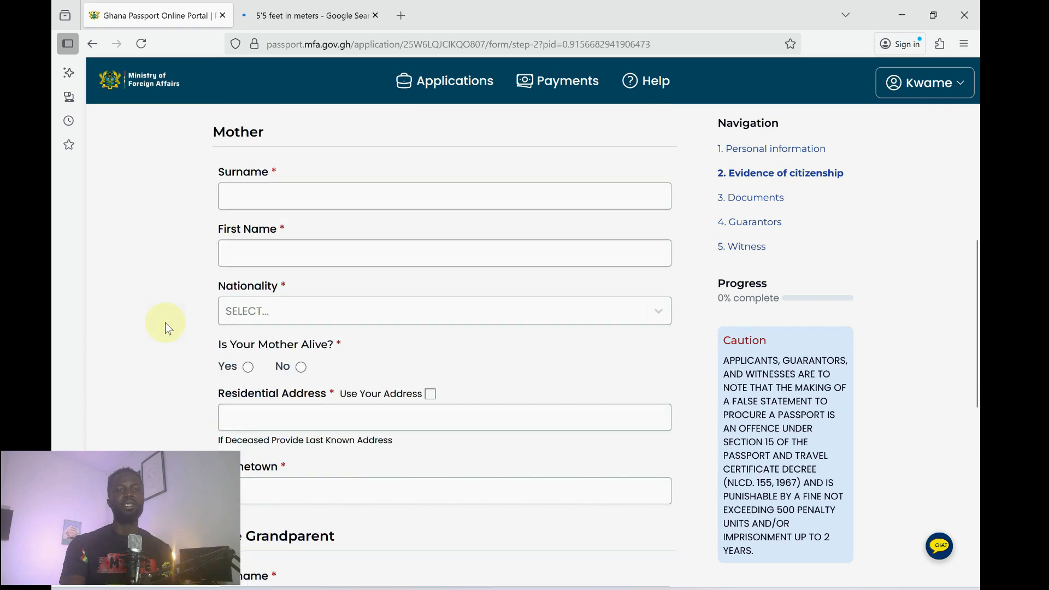
- Skip the mother's Surname, First Name, Nationality and Hometown, leaving them blank to raise required warnings
left_click(319, 197)
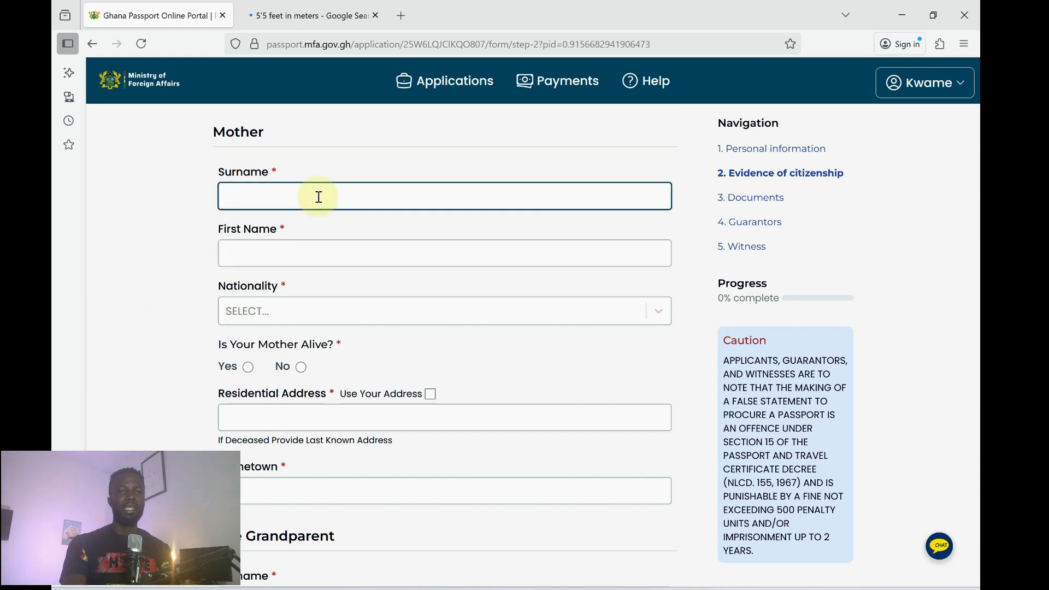
left_click(304, 248)
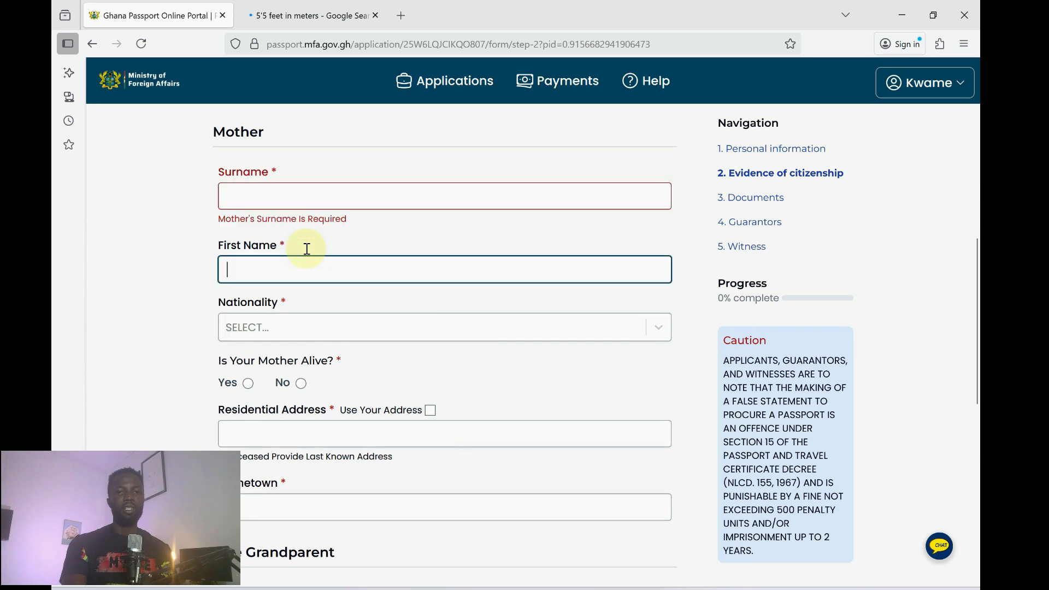
left_click(301, 326)
left_click(154, 362)
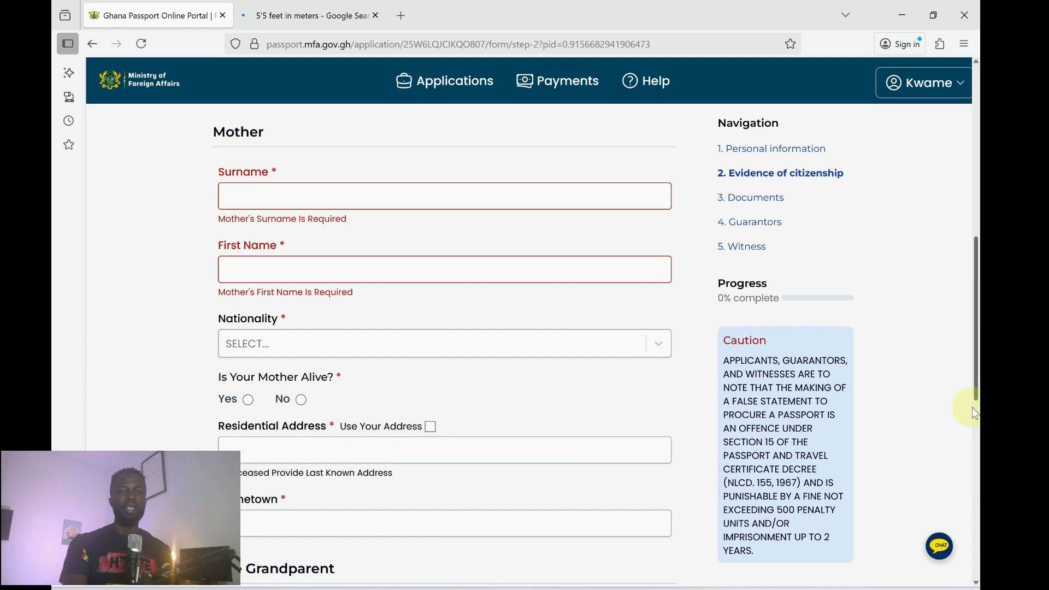
scroll(972, 408, "down", 5)
scroll(961, 448, "down", 1)
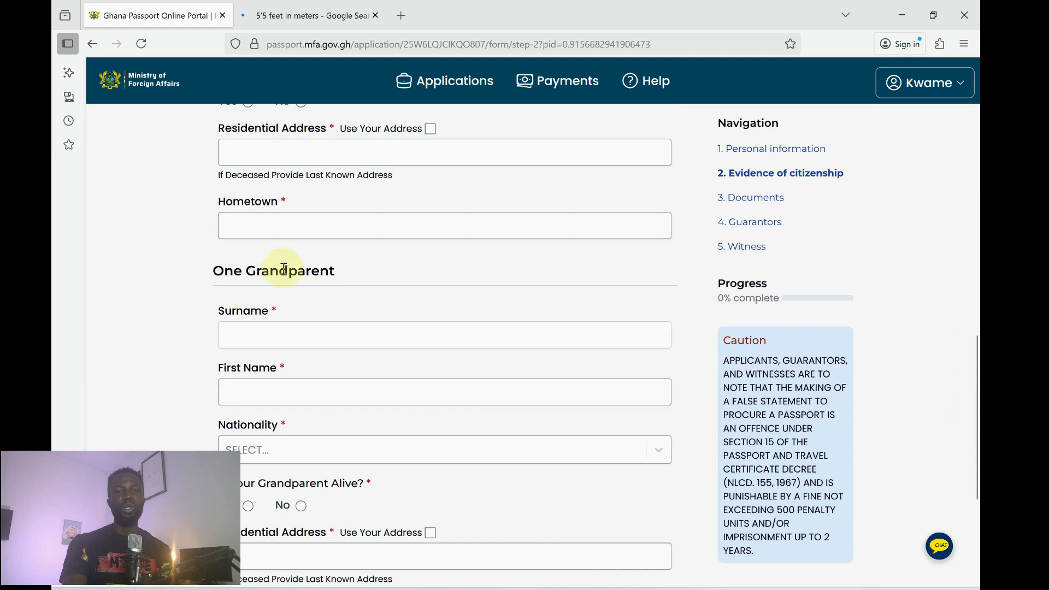
left_click(300, 222)
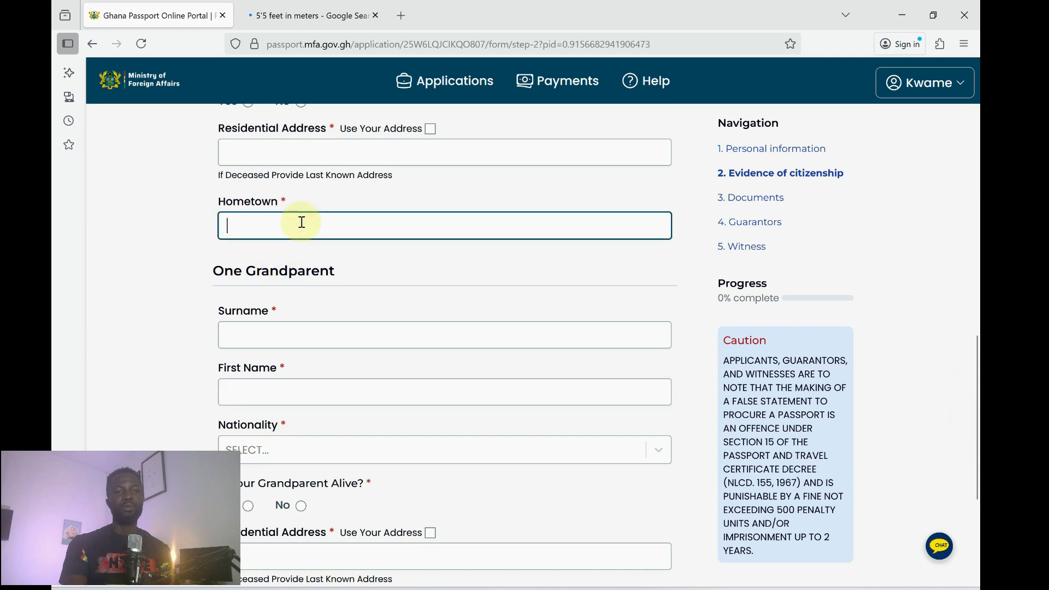
left_click(174, 280)
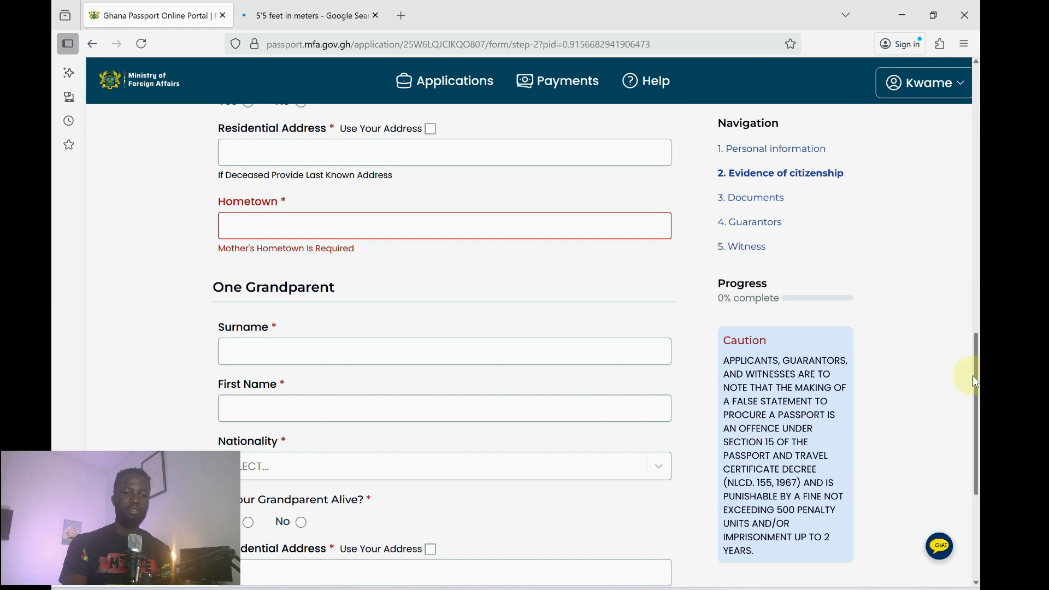
left_click_drag(974, 381, 976, 430)
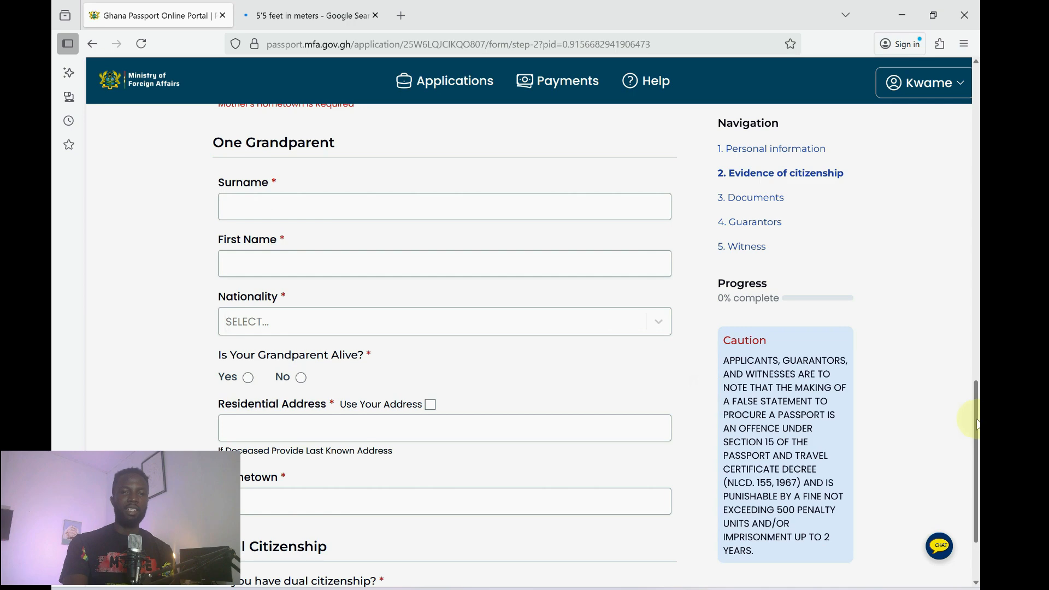
- Answer No to dual citizenship after trying Yes, continue, and go to step 3 Documents
left_click_drag(976, 418, 973, 483)
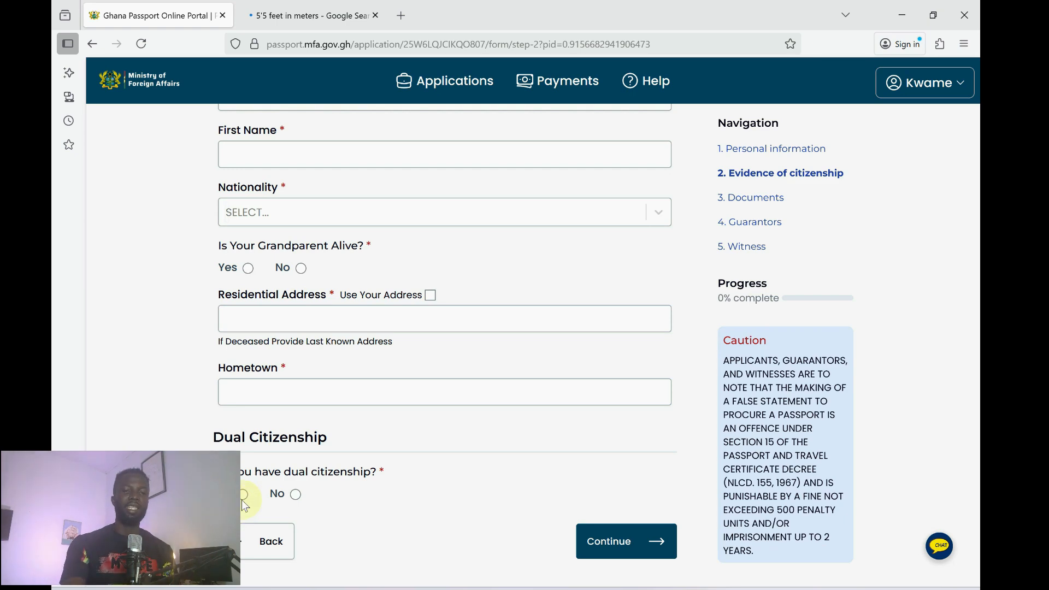
left_click(241, 496)
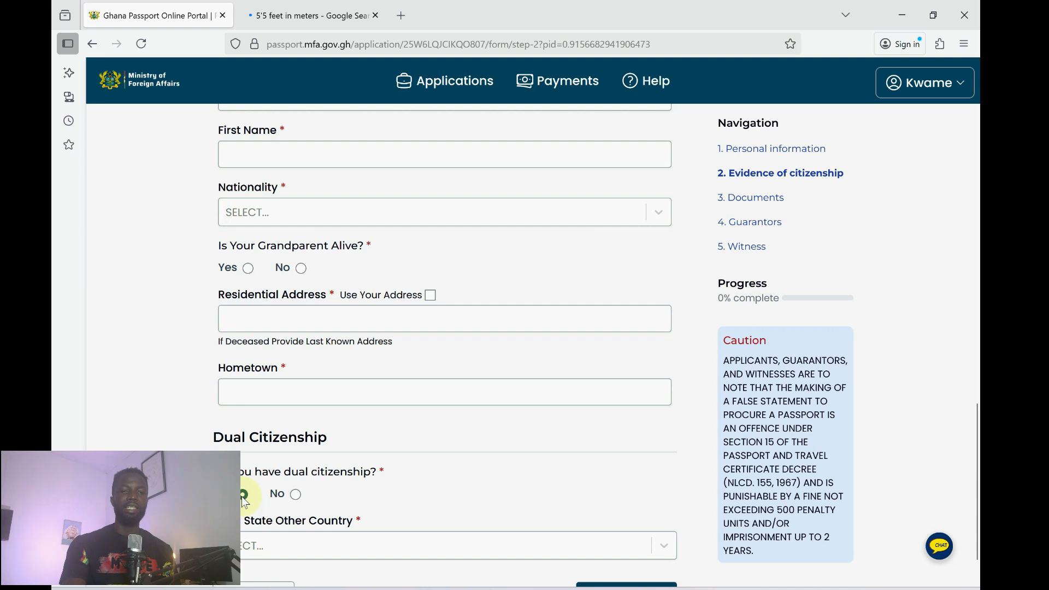
left_click(345, 546)
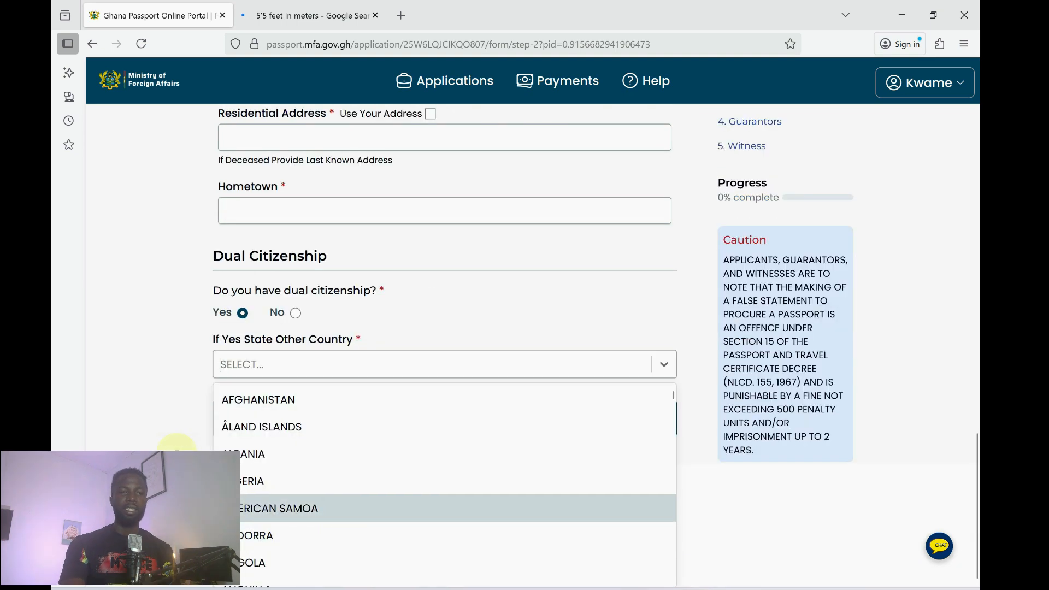
left_click(177, 462)
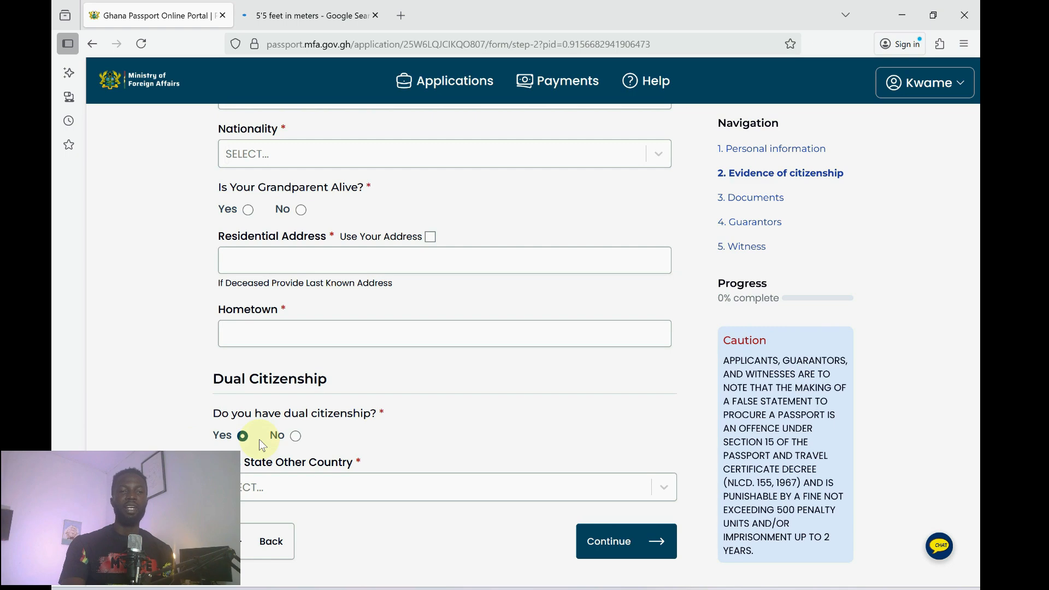
left_click(295, 436)
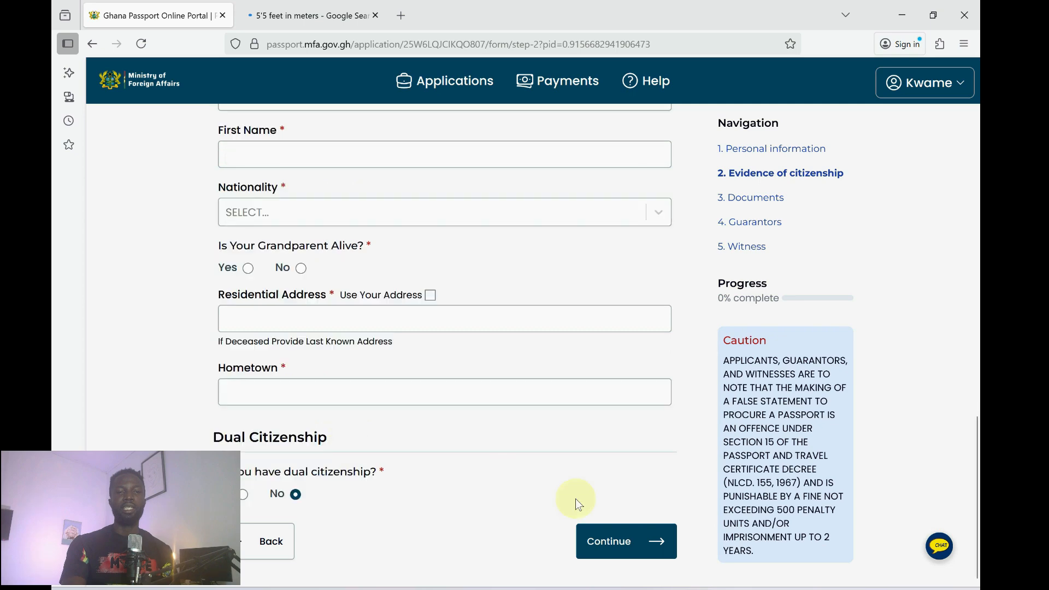
left_click(642, 549)
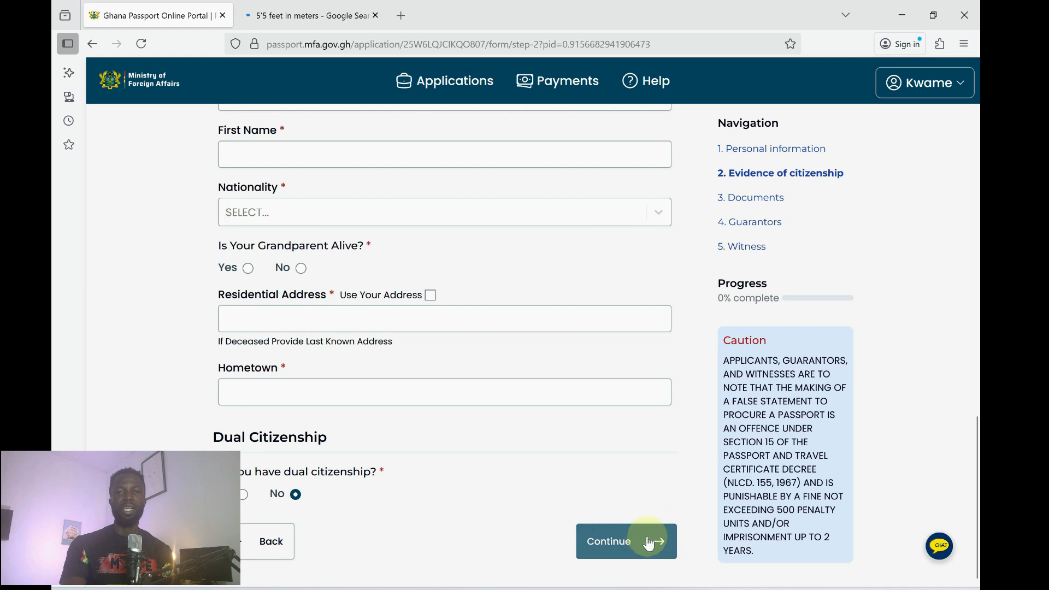
left_click(762, 203)
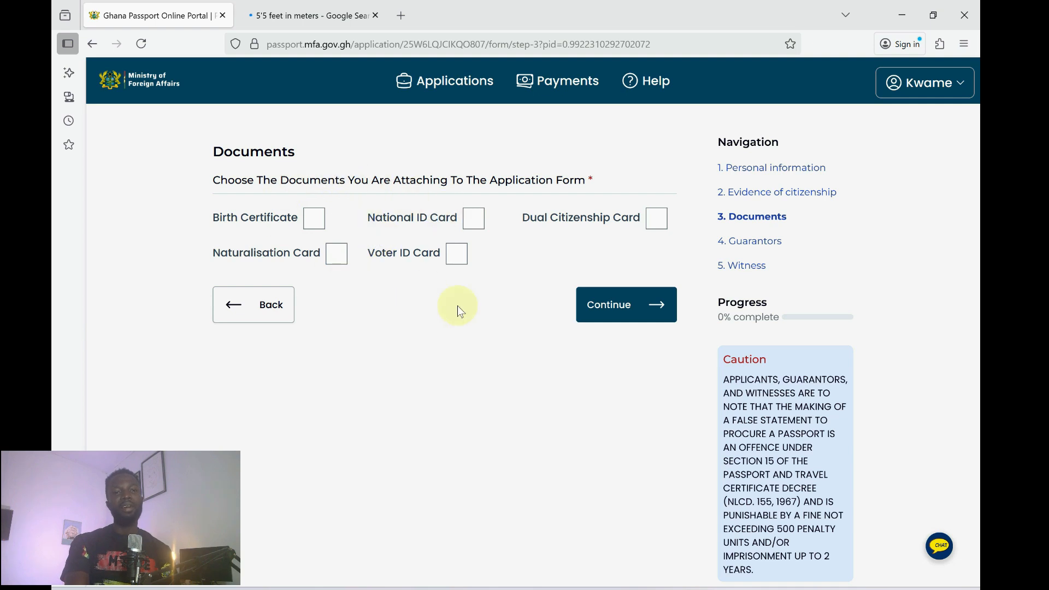
- Tick Birth Certificate as the attached document, briefly ticking then unticking National ID Card
left_click(315, 219)
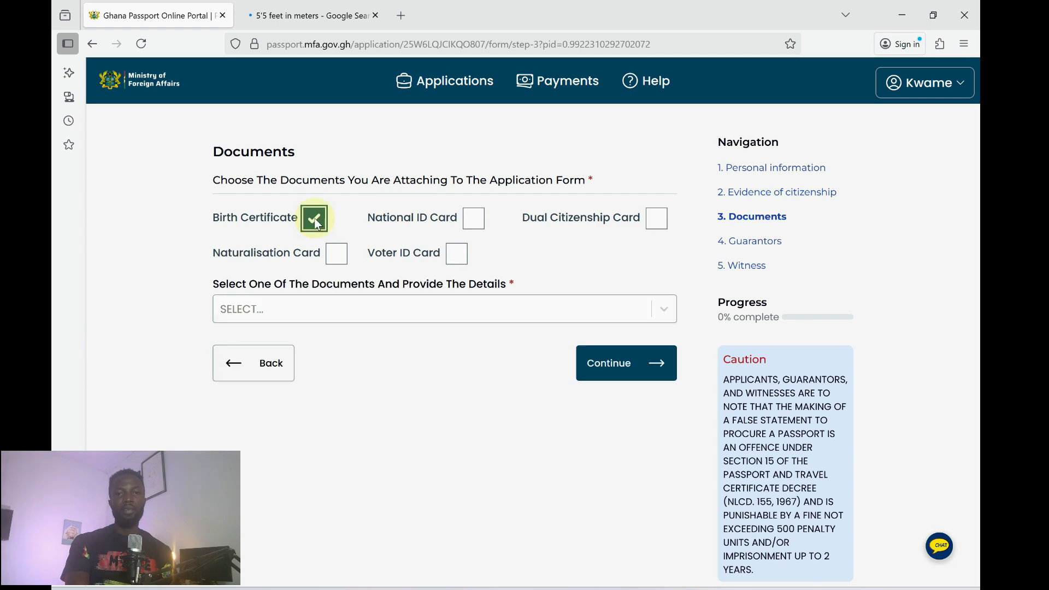
left_click(482, 222)
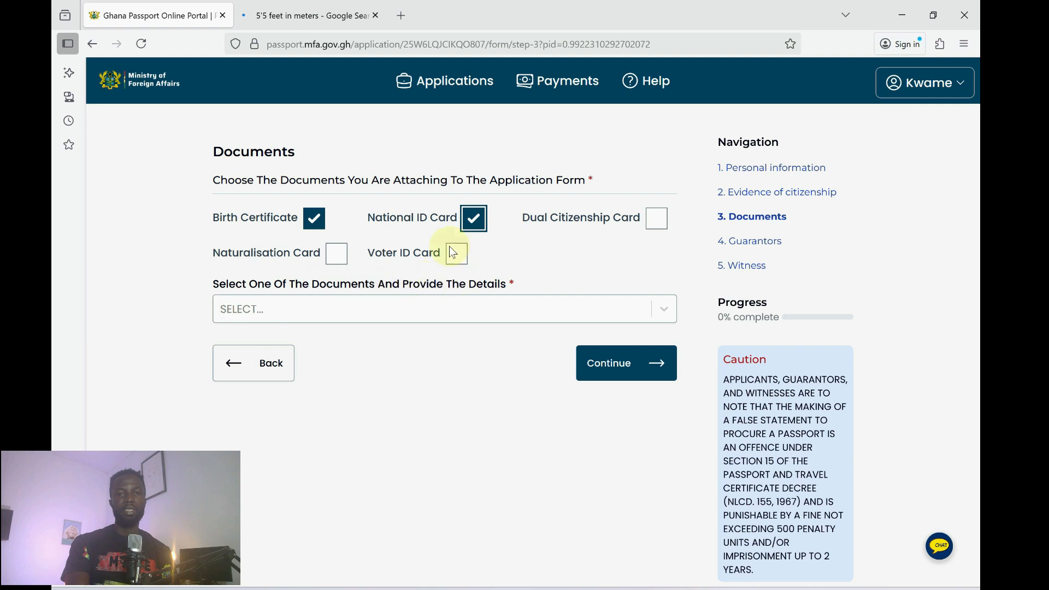
left_click(480, 218)
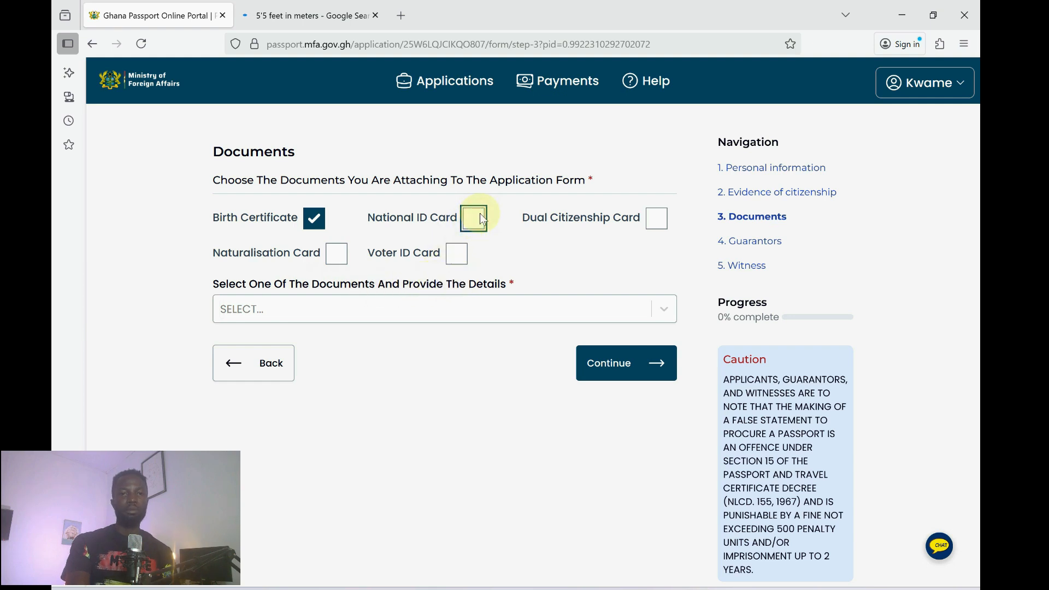
- Choose Birth Certificate for details and leave Document Number empty so it shows required
left_click(356, 299)
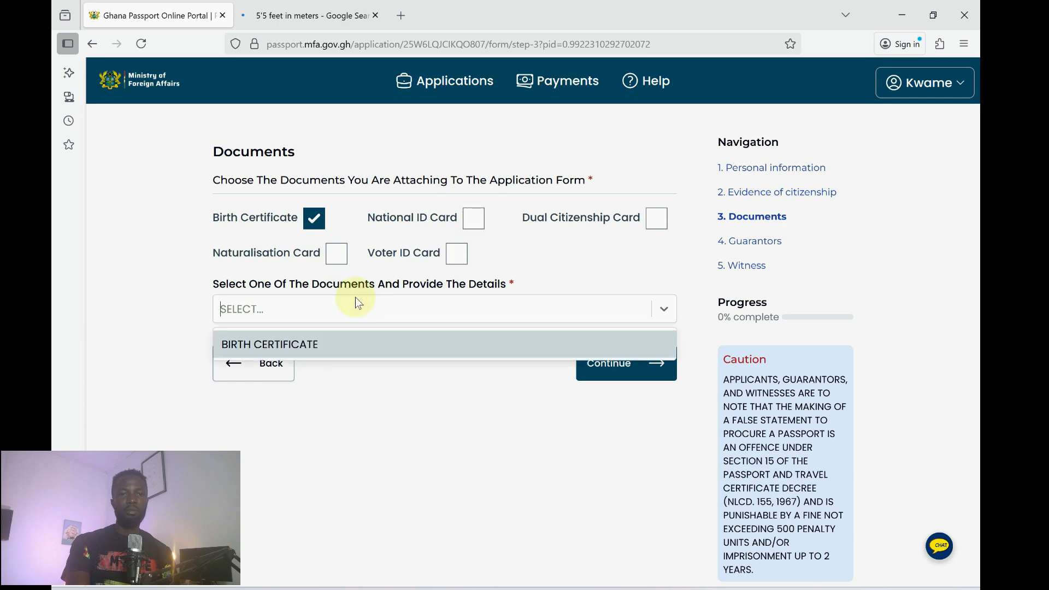
left_click(333, 346)
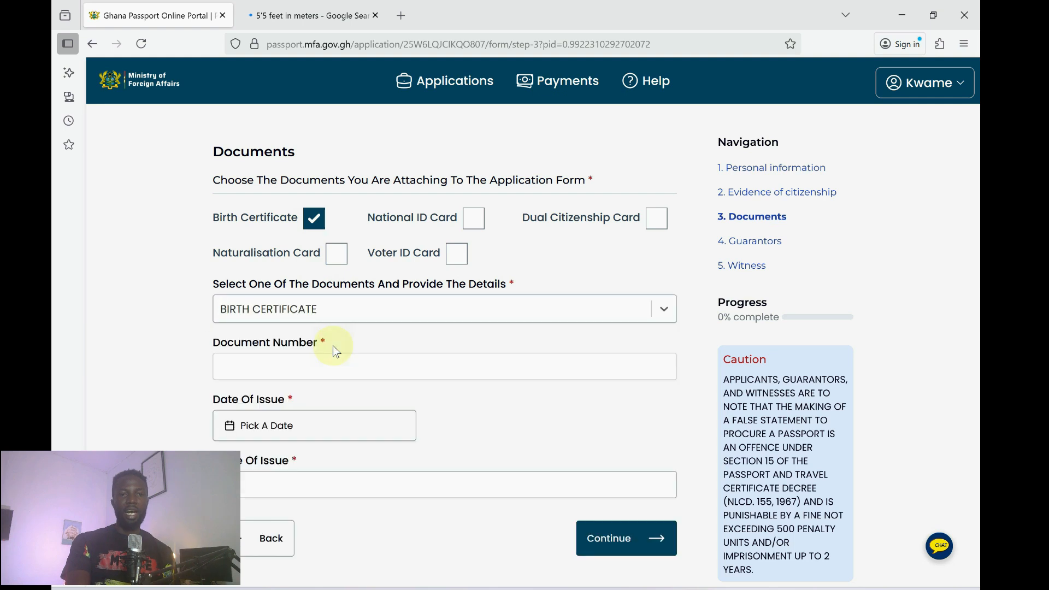
left_click(342, 372)
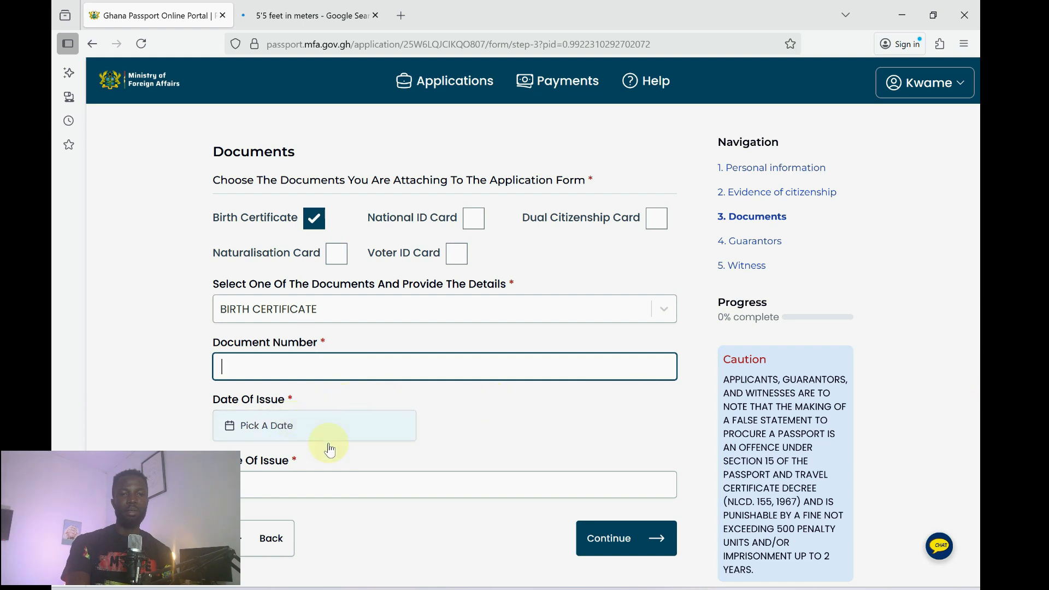
left_click(310, 484)
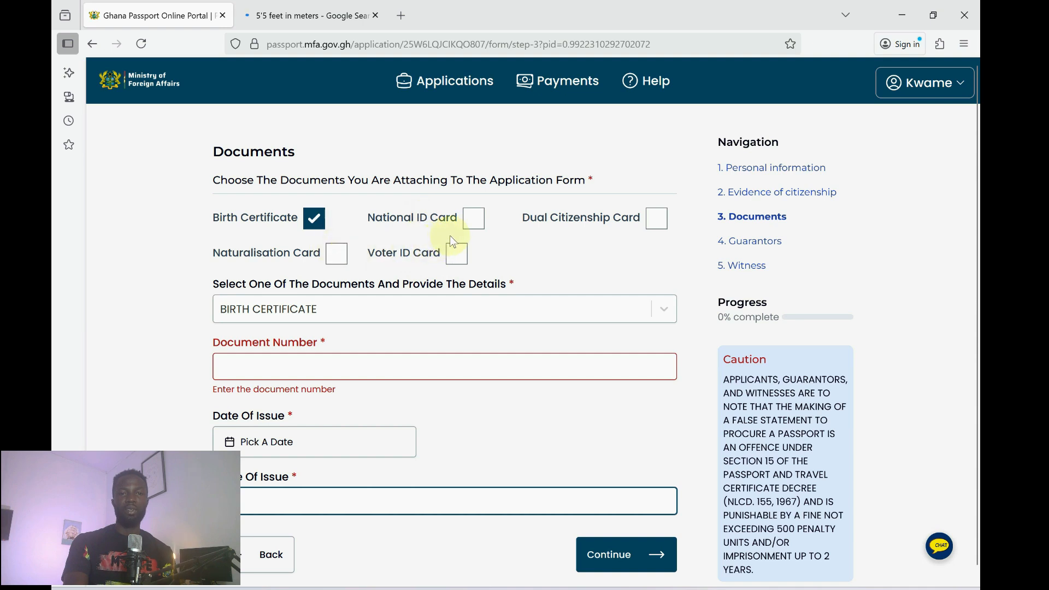
- Swap the Birth Certificate tick for National ID Card and detail NATIONAL IDENTITY CARD
left_click(317, 221)
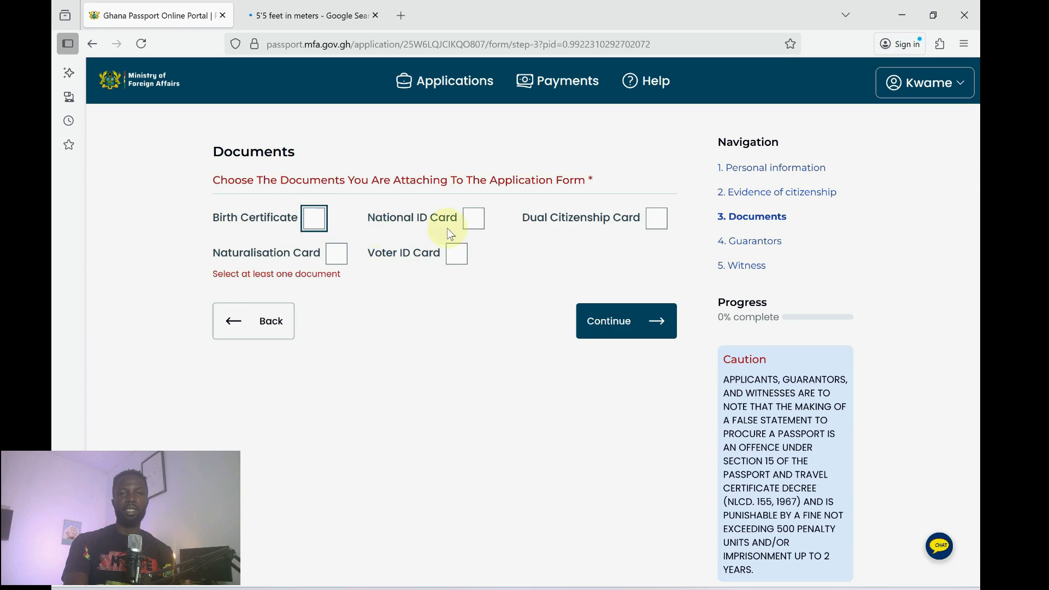
left_click(474, 221)
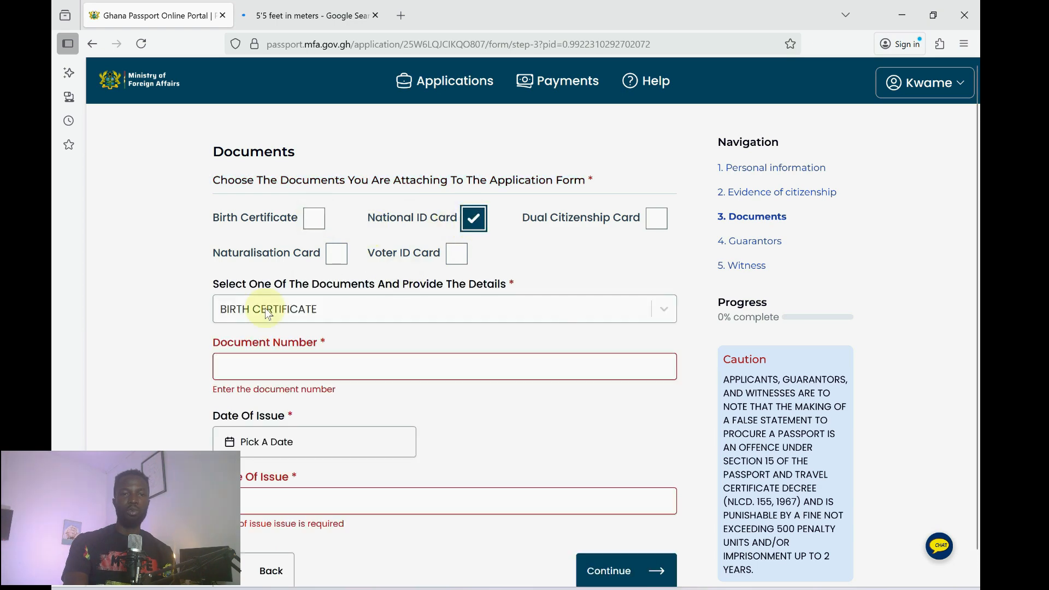
left_click(326, 308)
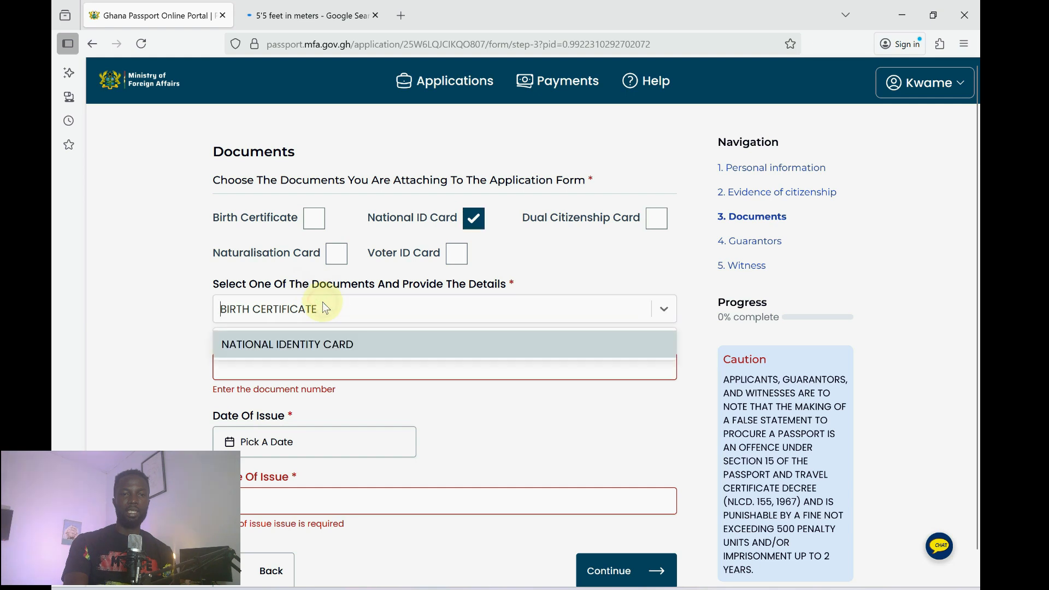
left_click(314, 352)
left_click(300, 365)
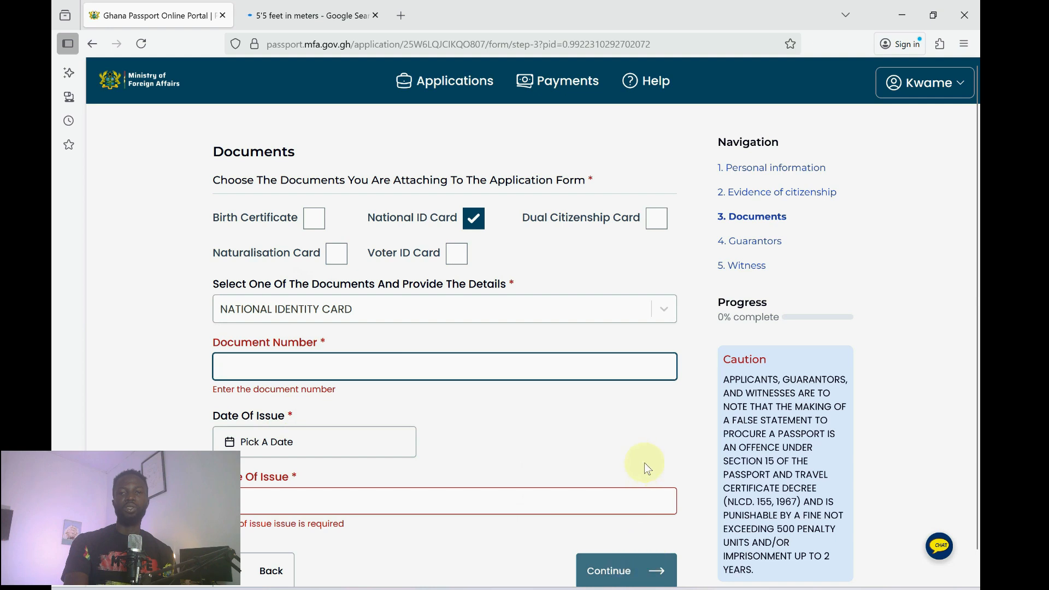
- Go to step 4 Guarantors and leave Guarantor 1's Full Name empty to flag it required
left_click(762, 247)
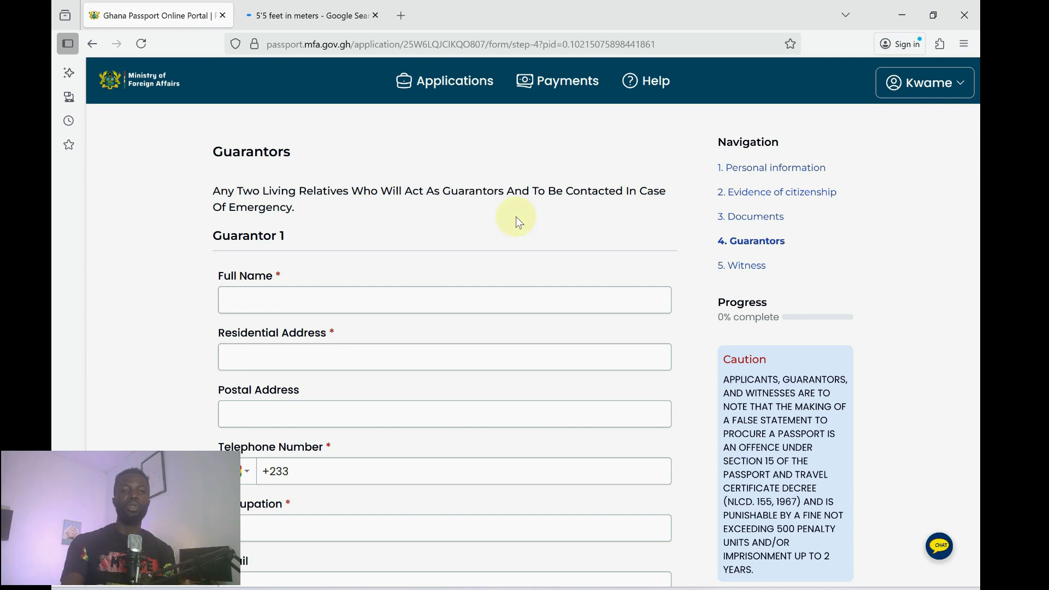
left_click(290, 306)
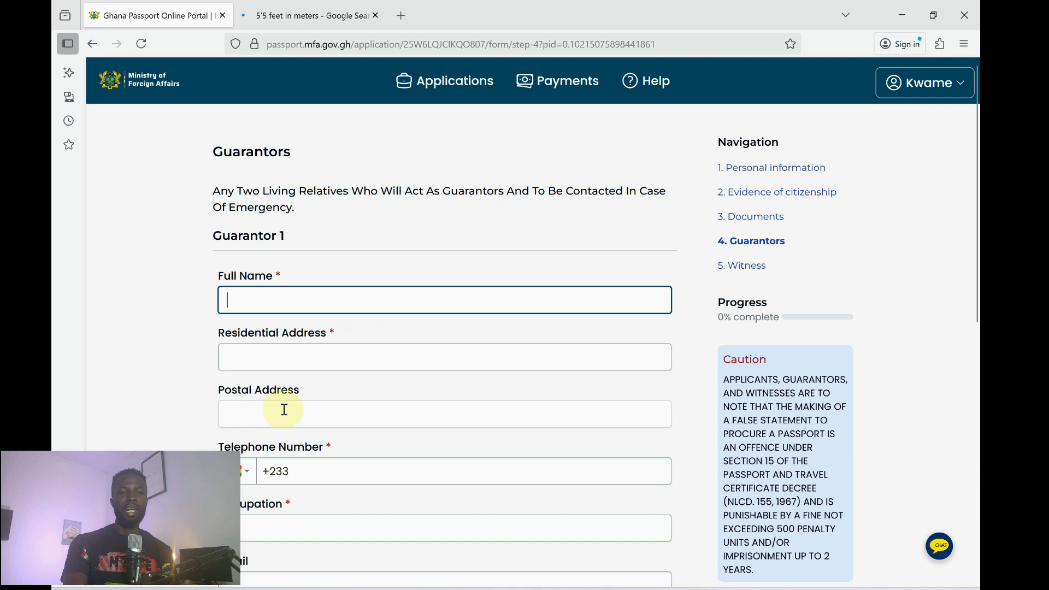
left_click(345, 471)
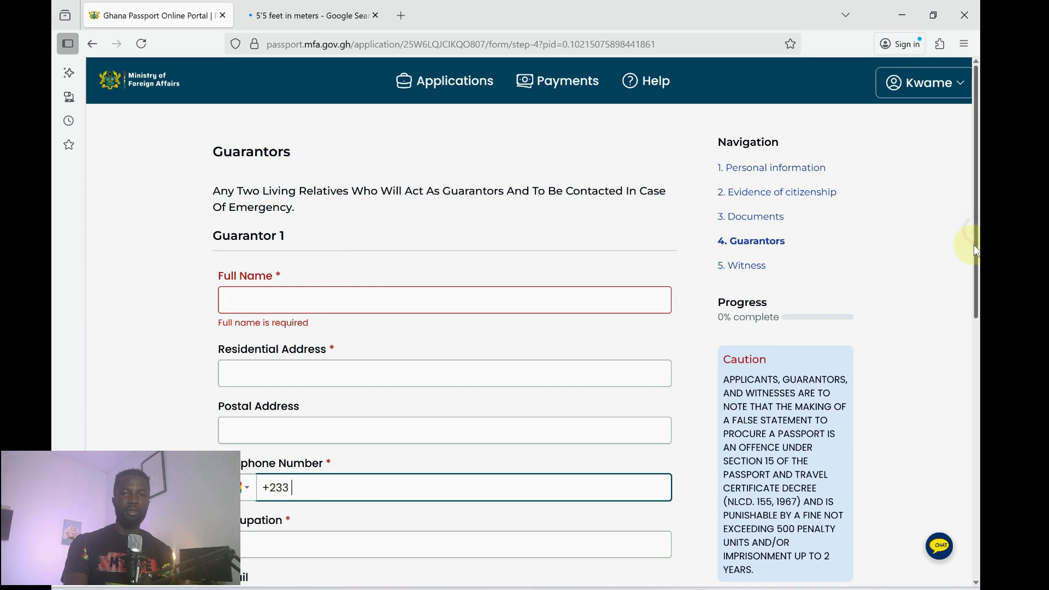
- Leave Guarantor 1's Telephone Number and Occupation empty to flag them, then scroll to Guarantor 2
scroll(974, 245, "down", 3)
scroll(963, 356, "down", 4)
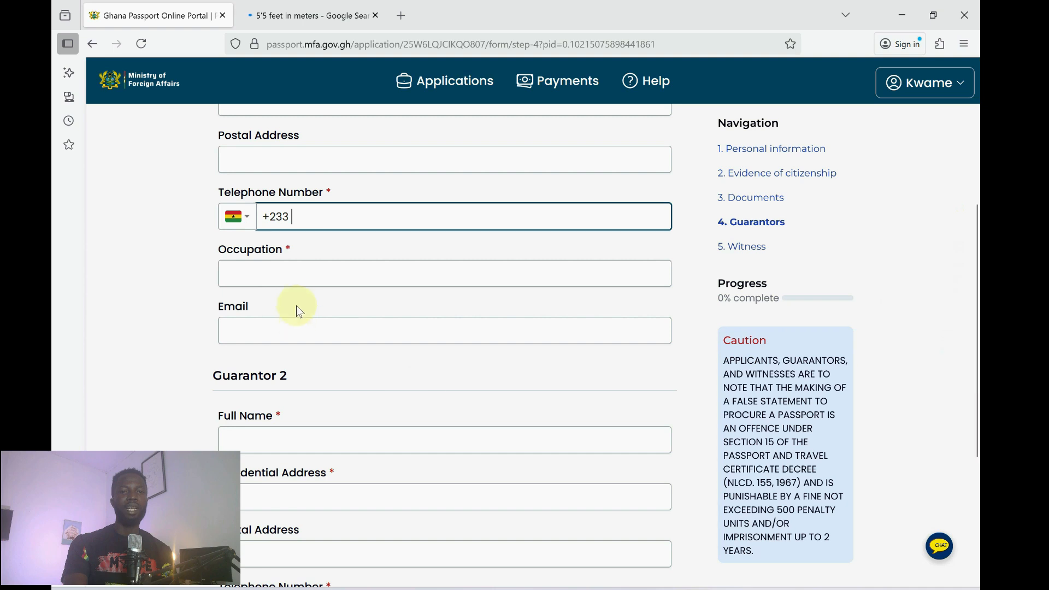
left_click(309, 273)
left_click(276, 352)
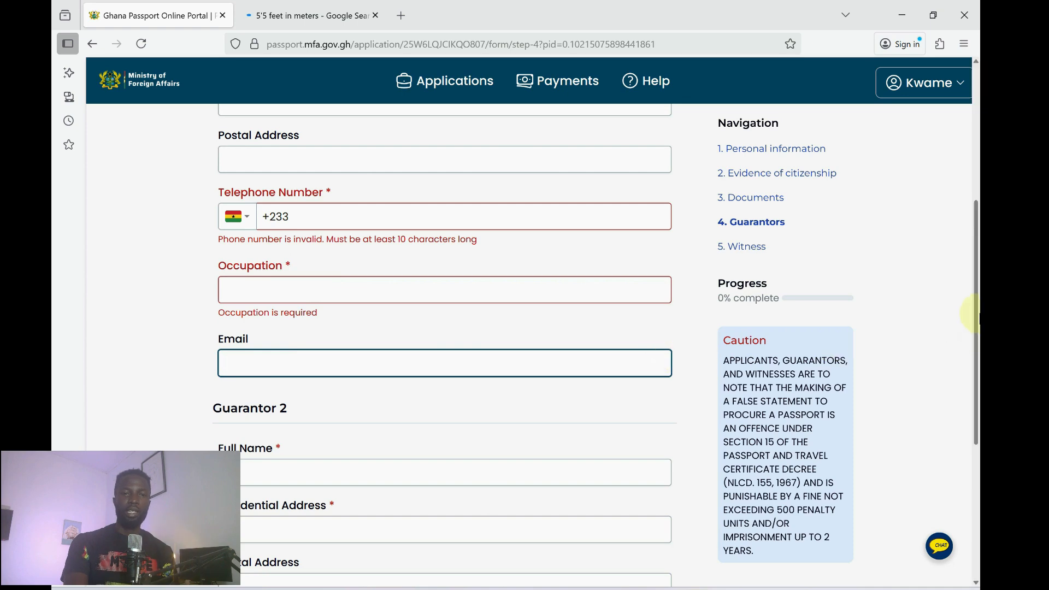
left_click_drag(977, 314, 975, 439)
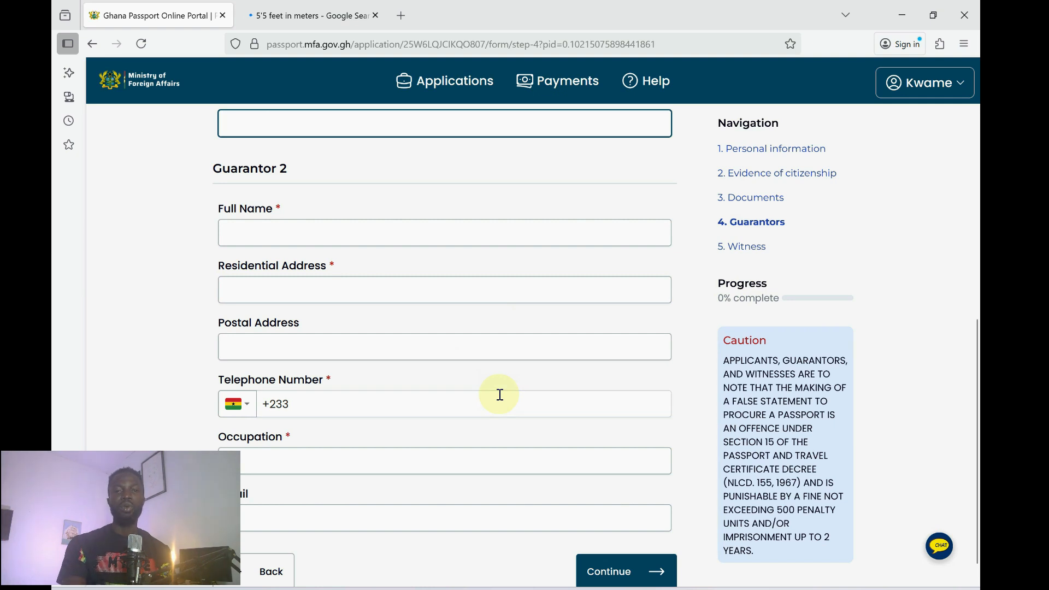
- Go to step 5 Witness and scroll through its empty fields
left_click(747, 250)
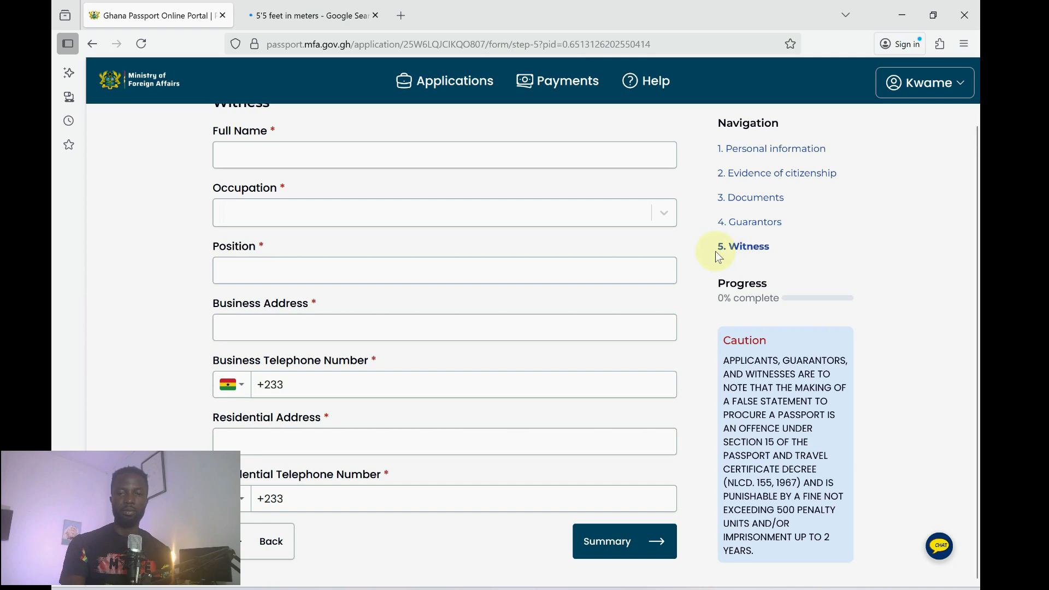
scroll(712, 254, "up", 2)
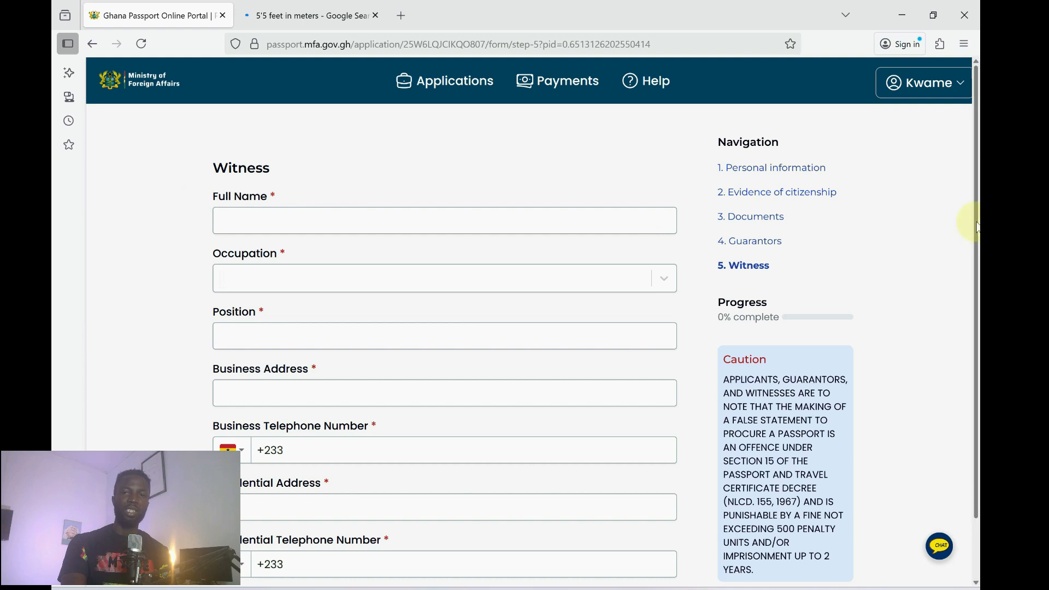
left_click_drag(977, 265, 976, 336)
scroll(976, 240, "up", 2)
scroll(975, 316, "down", 2)
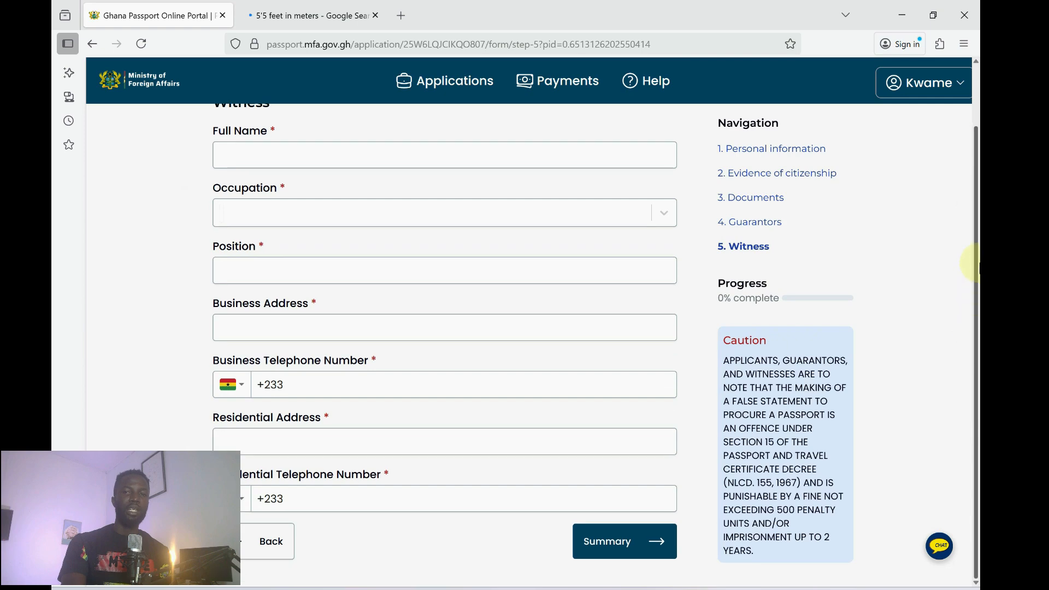
scroll(972, 263, "up", 2)
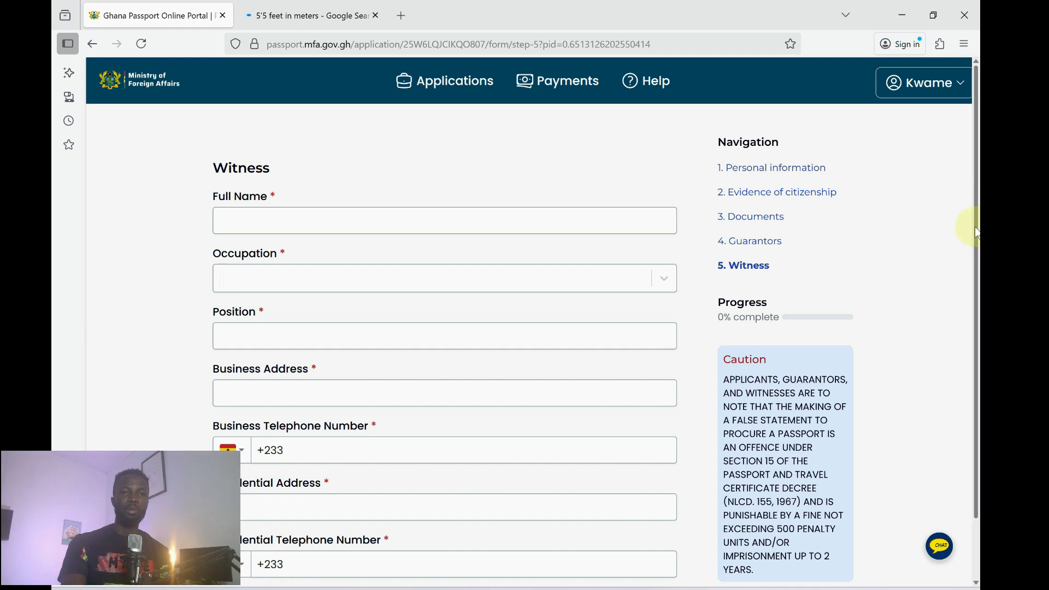
scroll(976, 328, "down", 2)
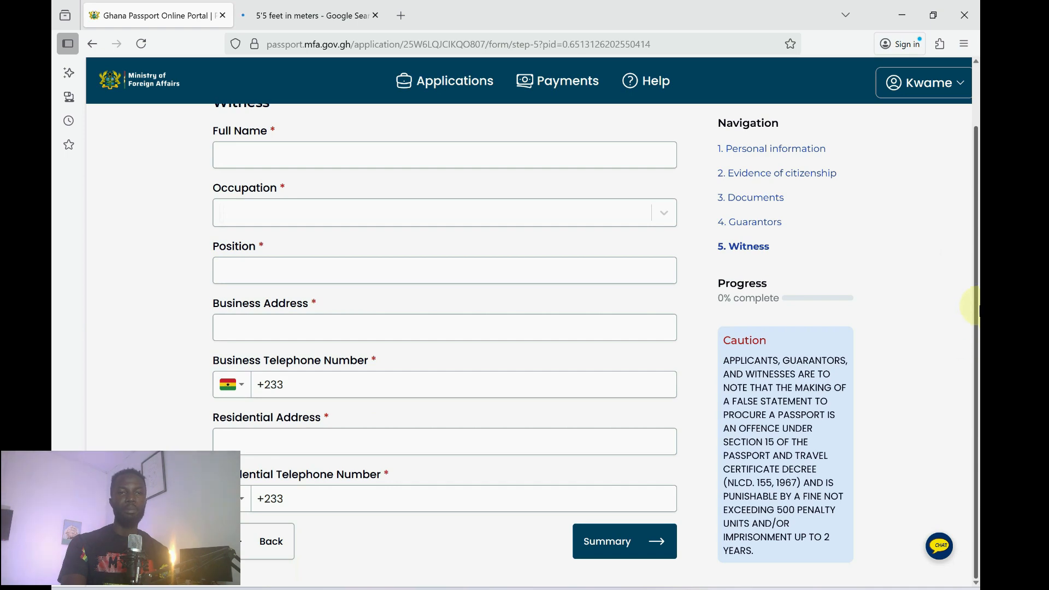
scroll(969, 234, "up", 2)
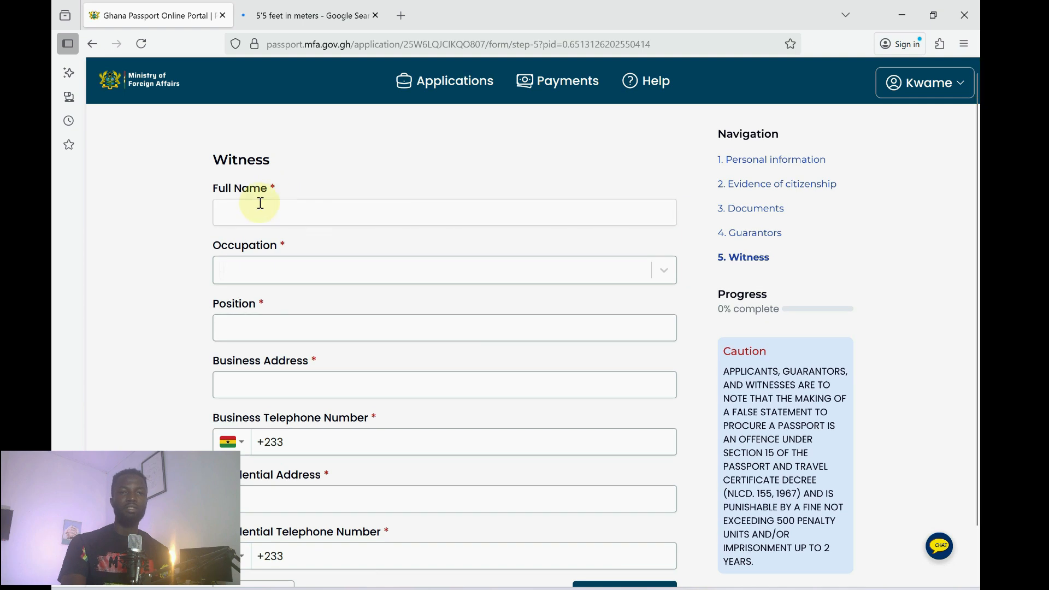
- Leave the witness Full Name empty and browse the Occupation list without choosing one
left_click(248, 209)
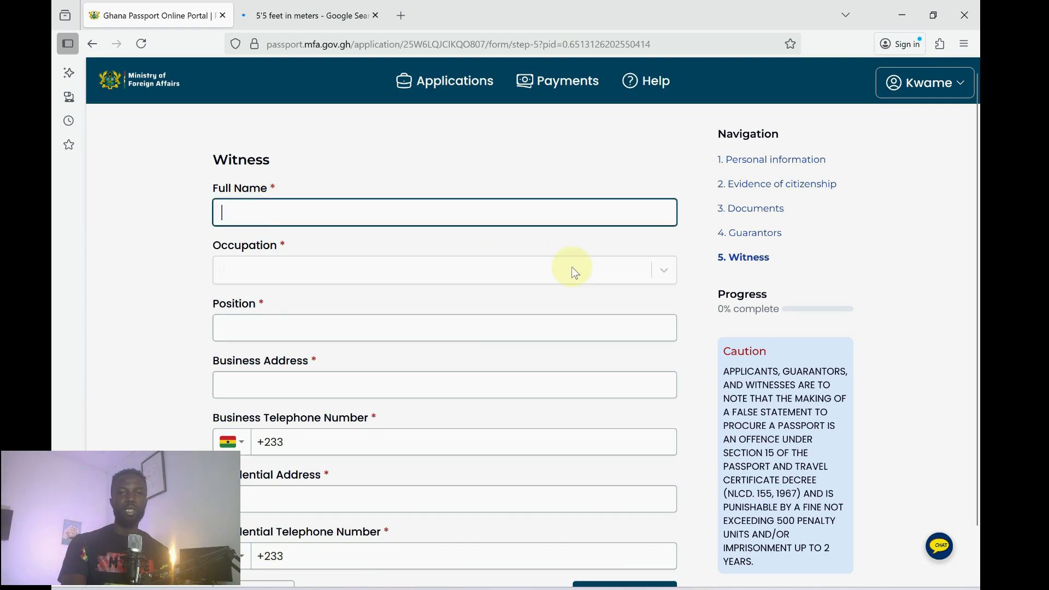
left_click(659, 279)
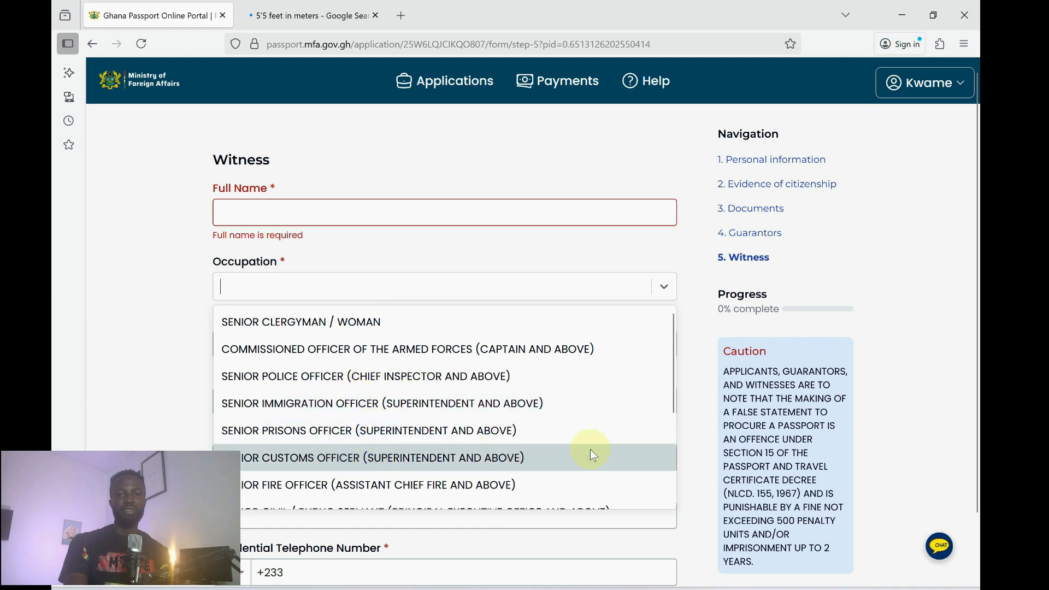
left_click_drag(673, 401, 671, 500)
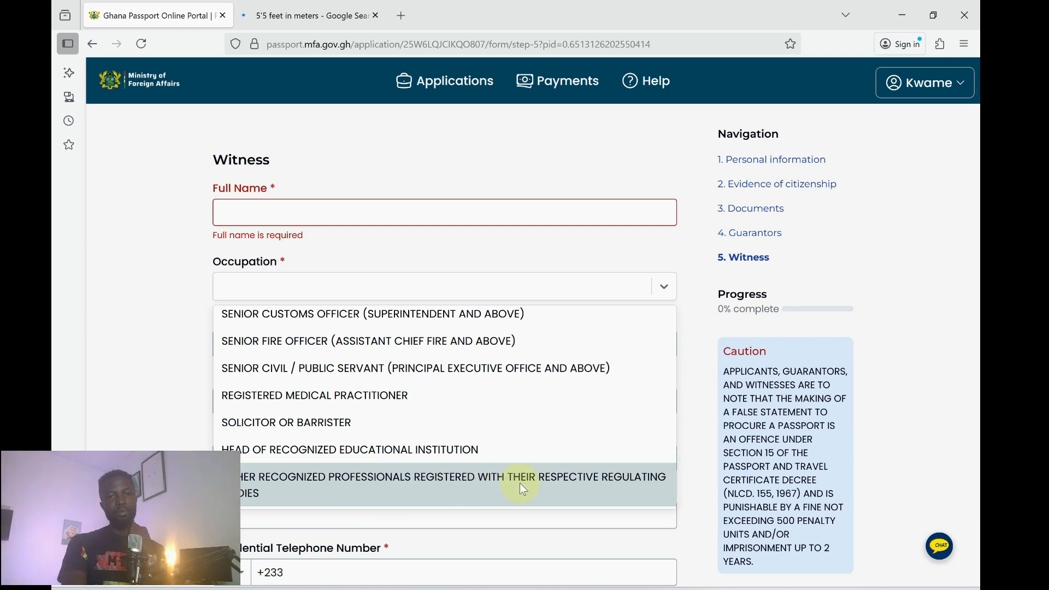
key("Up")
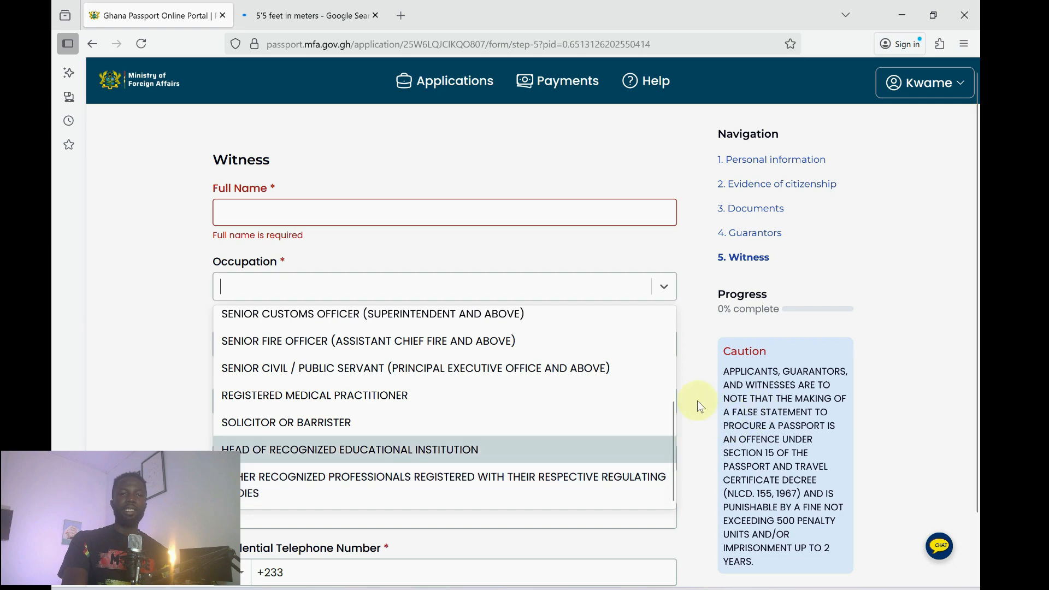
left_click(701, 407)
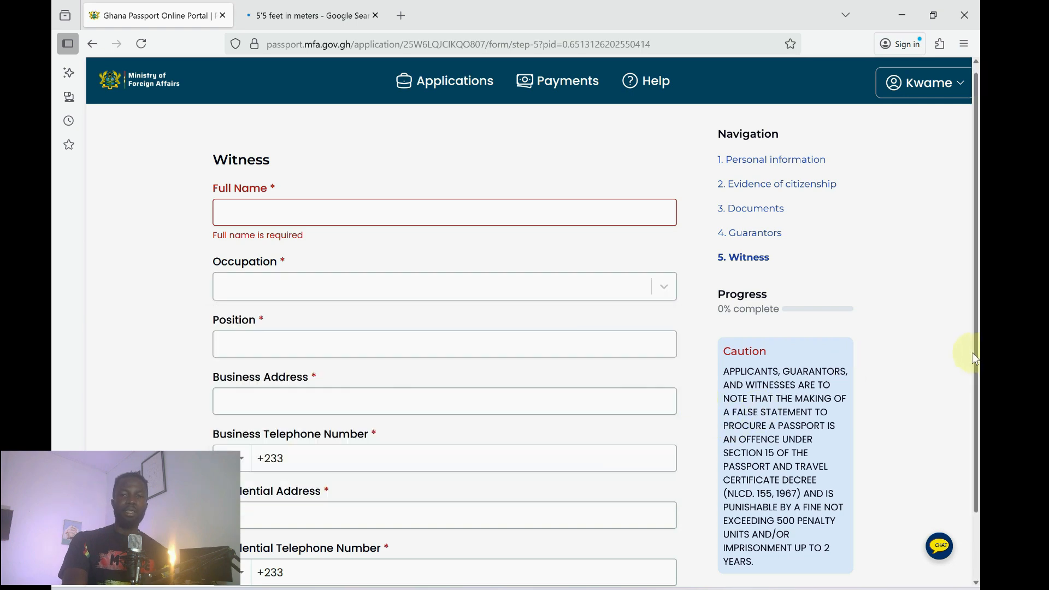
left_click_drag(977, 359, 972, 419)
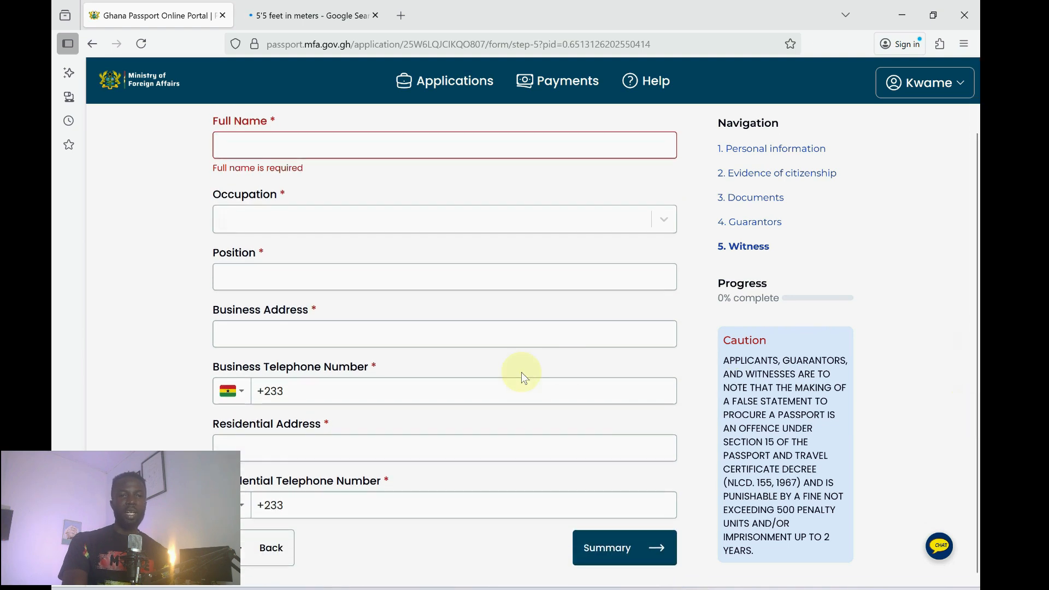
- Skip witness Position, Business Telephone Number and Residential Address so each shows a validation error
left_click(239, 272)
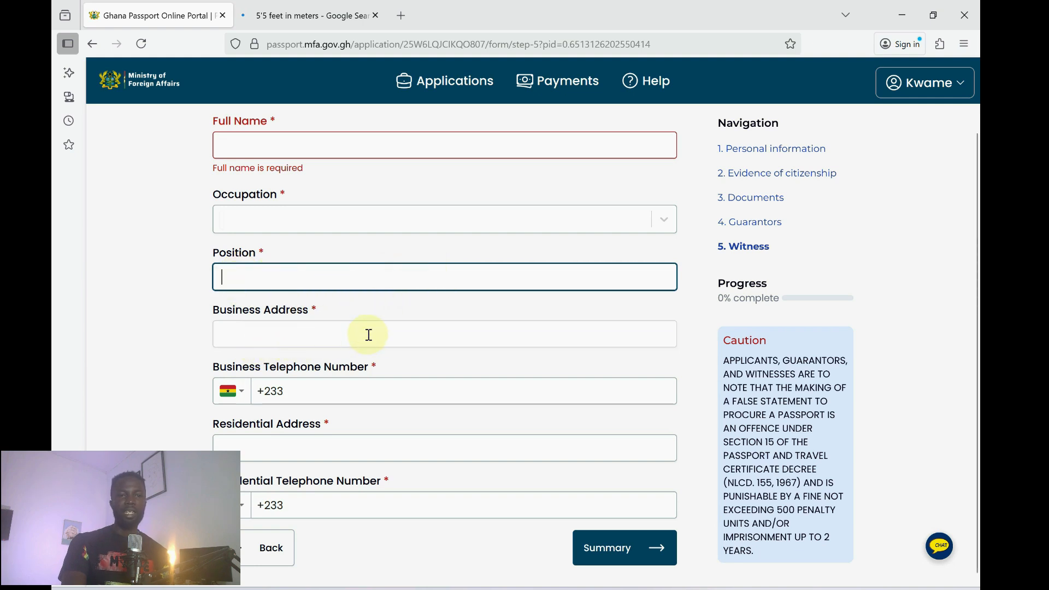
left_click(332, 393)
left_click(278, 454)
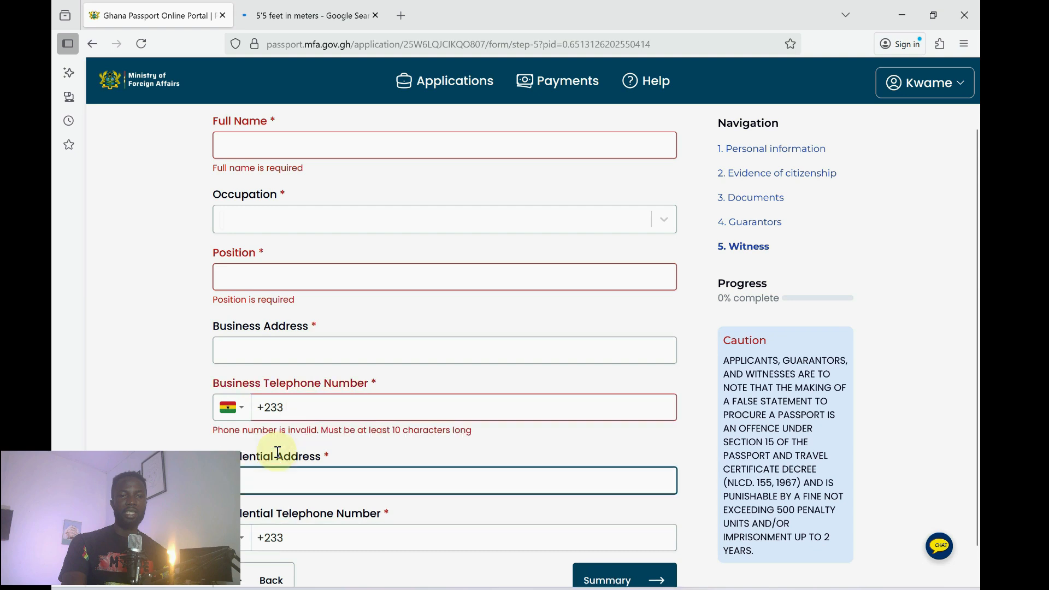
left_click(317, 538)
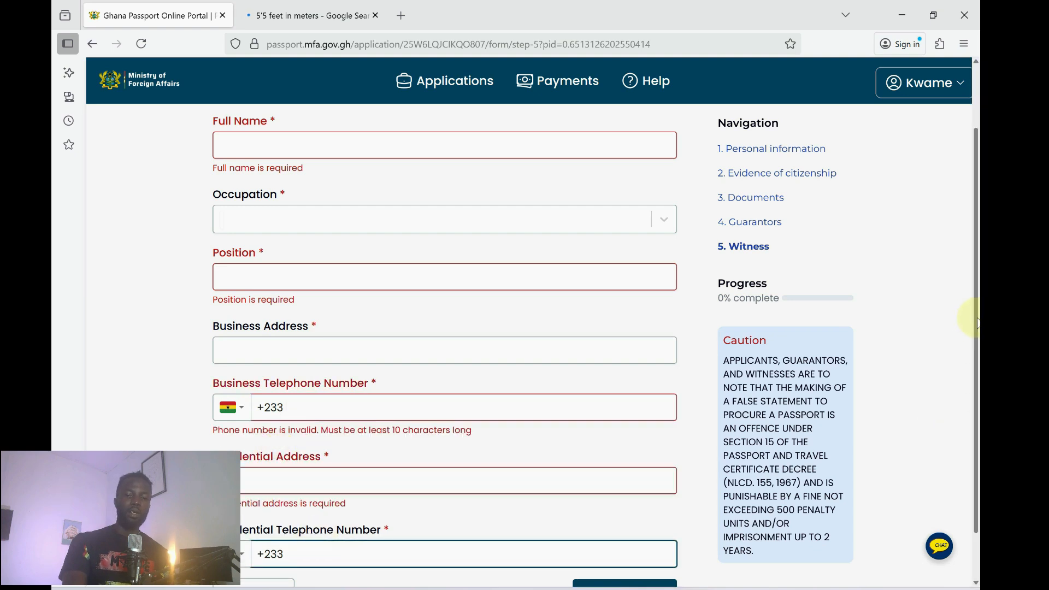
left_click_drag(974, 321, 972, 413)
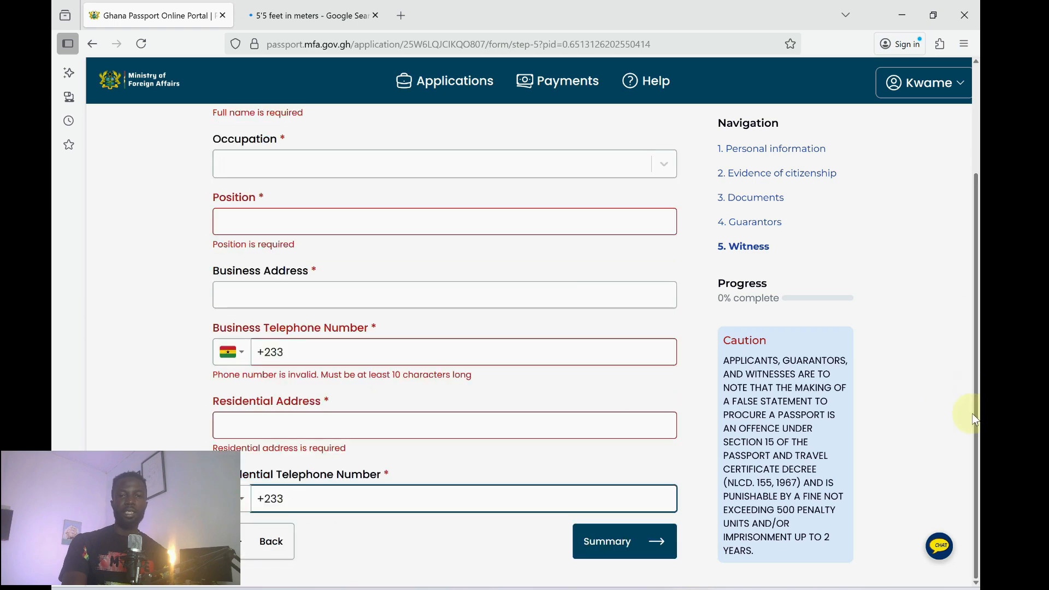
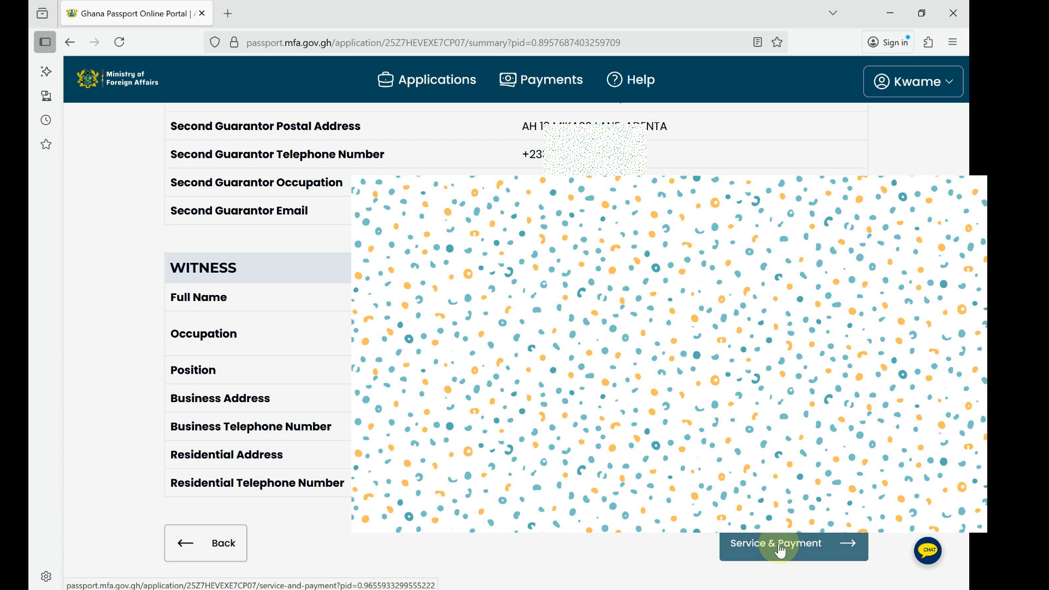
- Go to Service & Payment and choose Ghana and Tema PAC for biometric enrollment
left_click(781, 550)
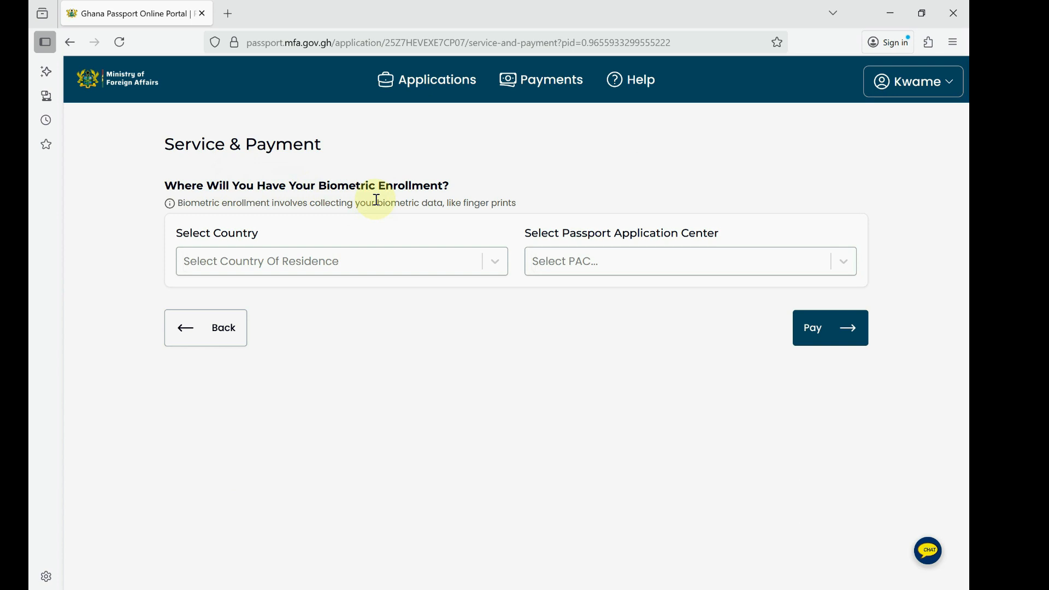
left_click(373, 263)
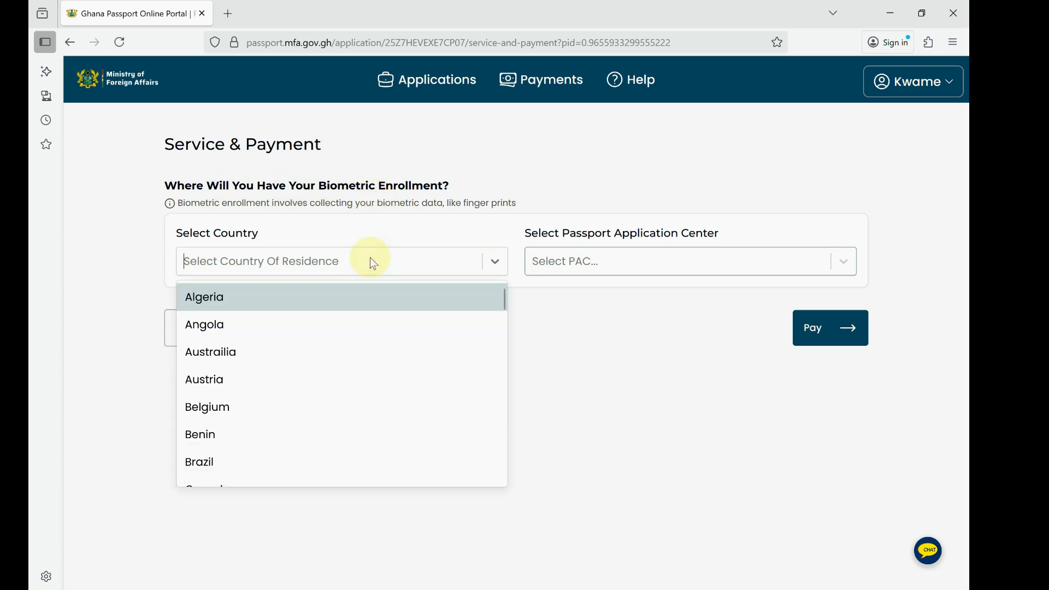
type("gh")
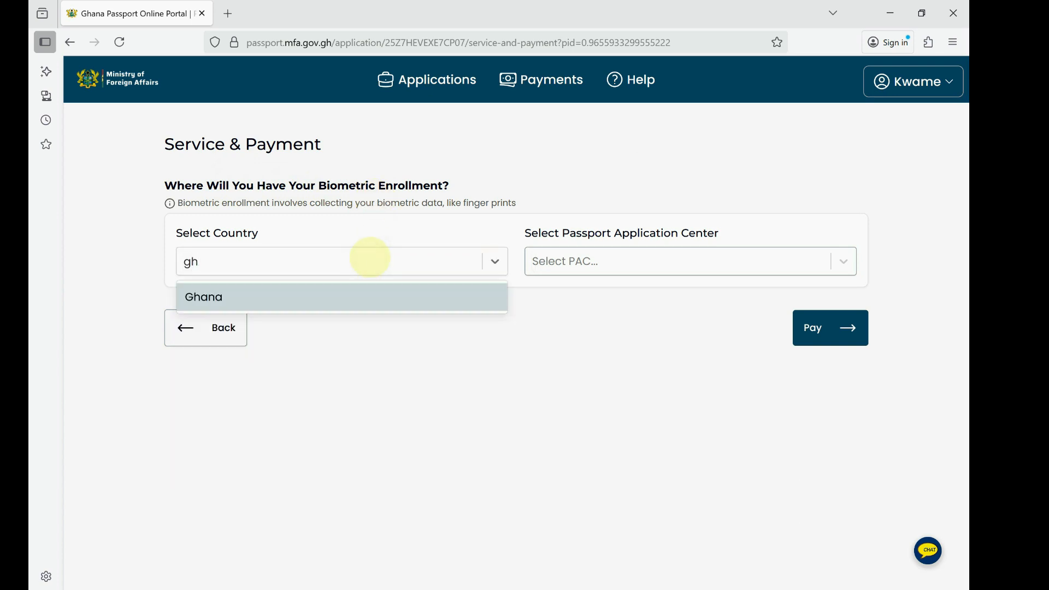
left_click(336, 298)
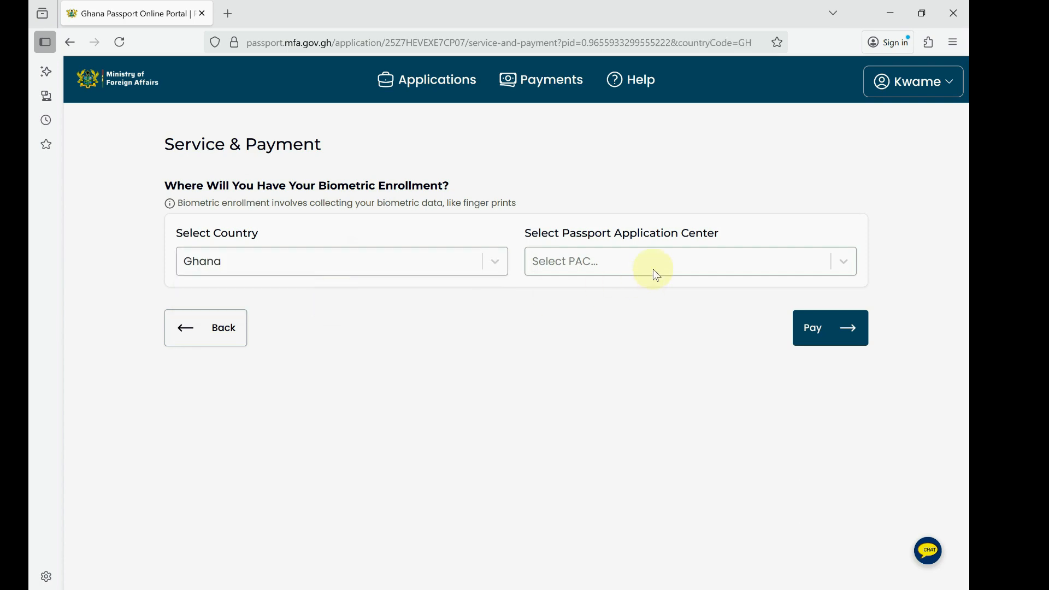
left_click(694, 266)
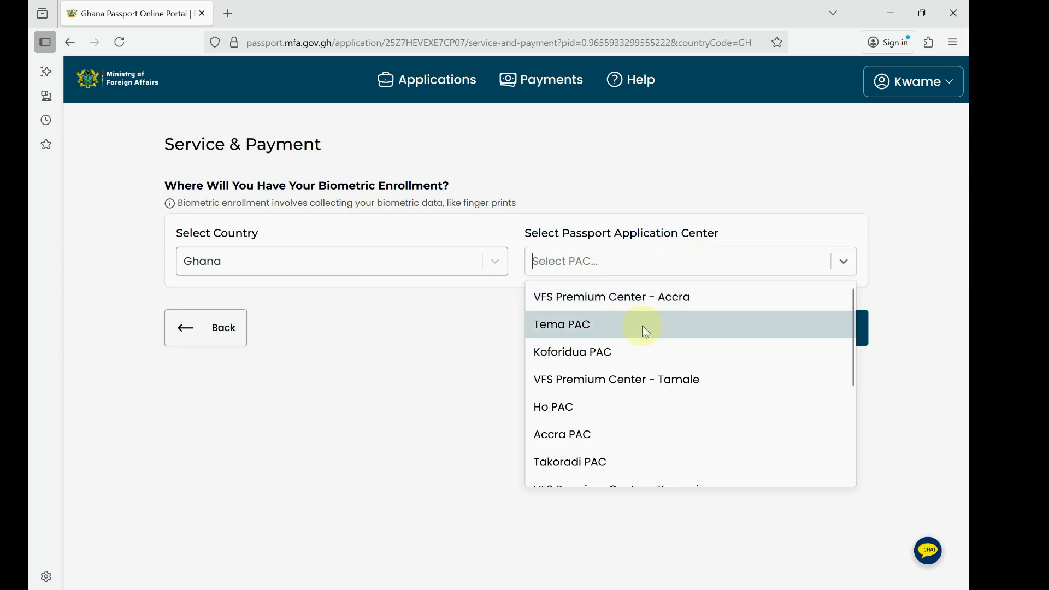
left_click(606, 328)
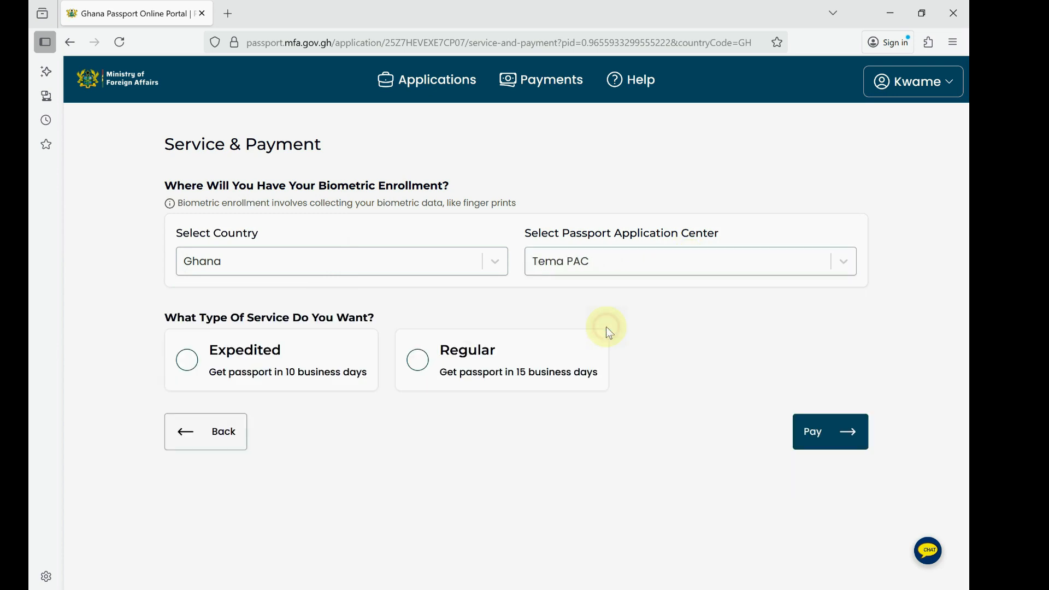
- Choose Regular 15-day service, a 32-page passport (GHS 500), and delivery to my address
left_click(187, 363)
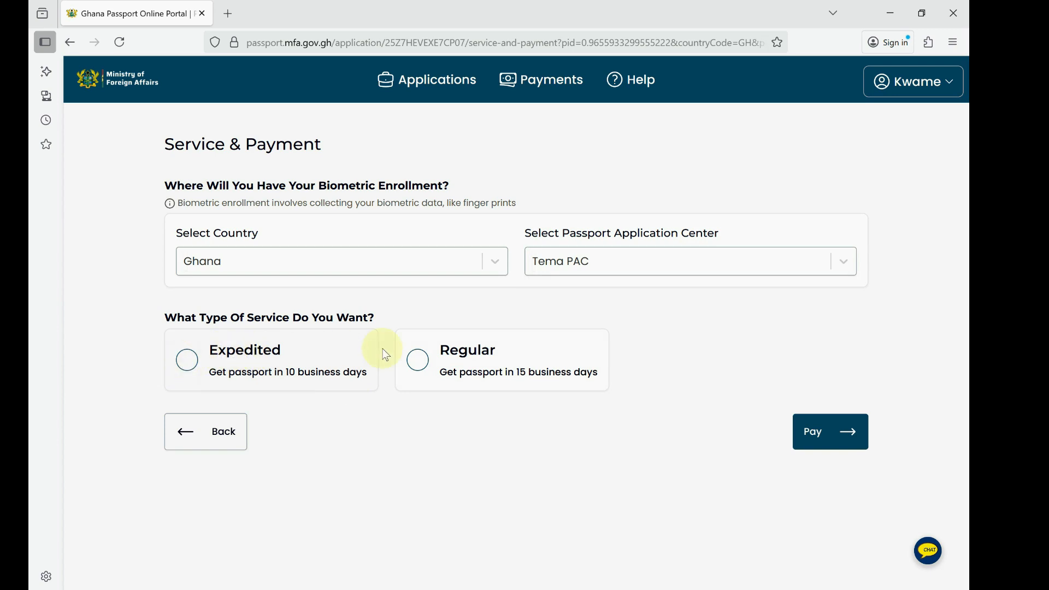
left_click(418, 360)
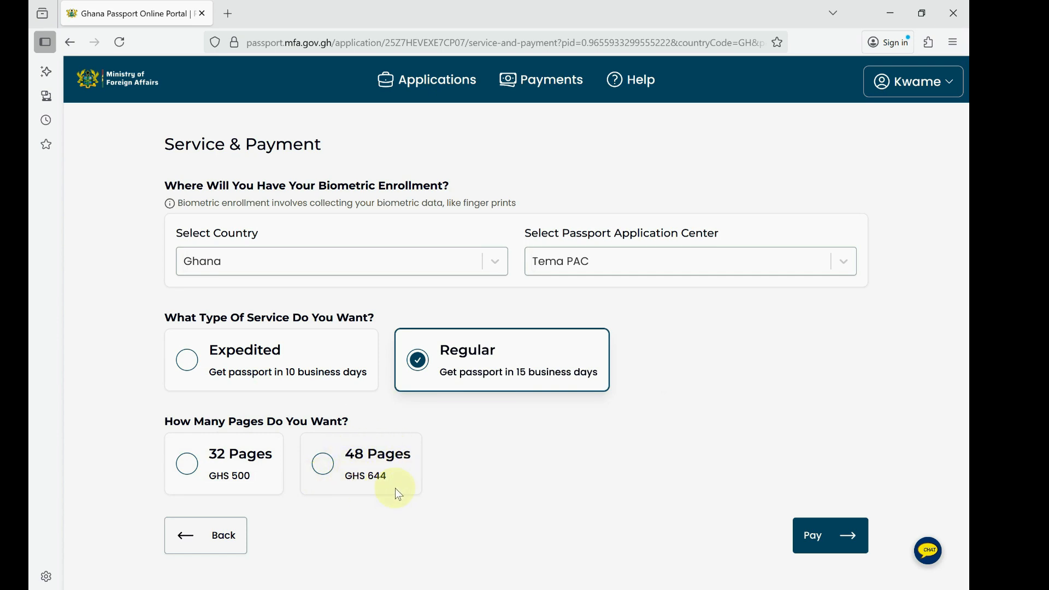
left_click(188, 468)
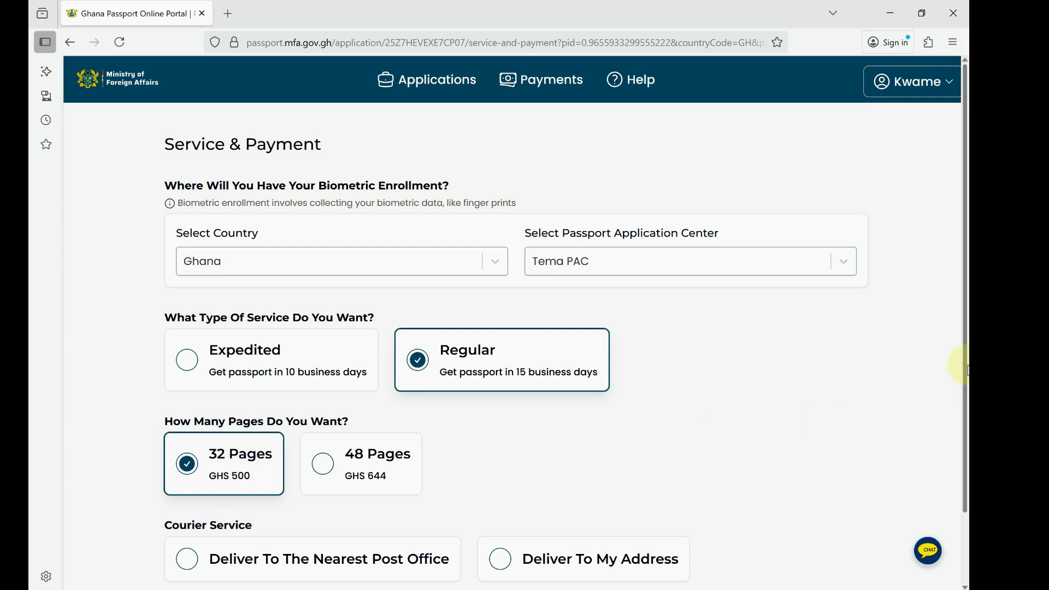
left_click_drag(965, 382, 964, 482)
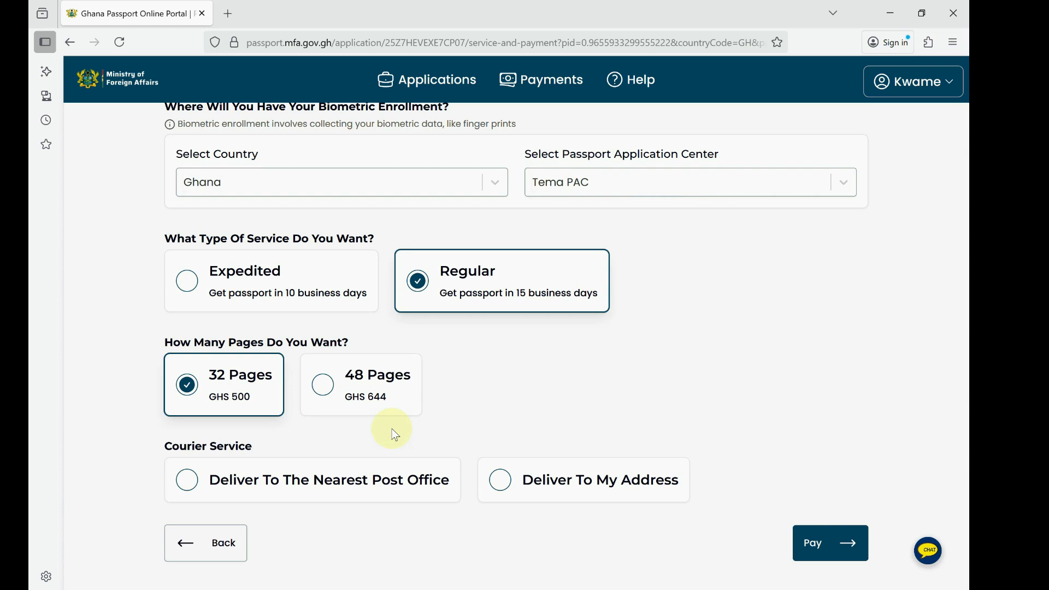
left_click(502, 481)
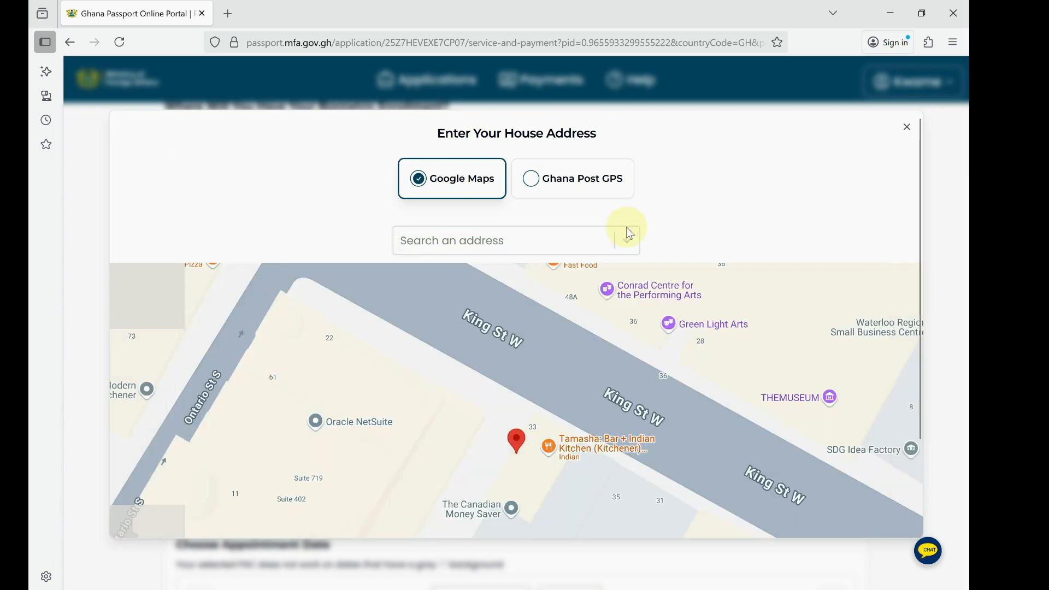
left_click(628, 242)
left_click(628, 244)
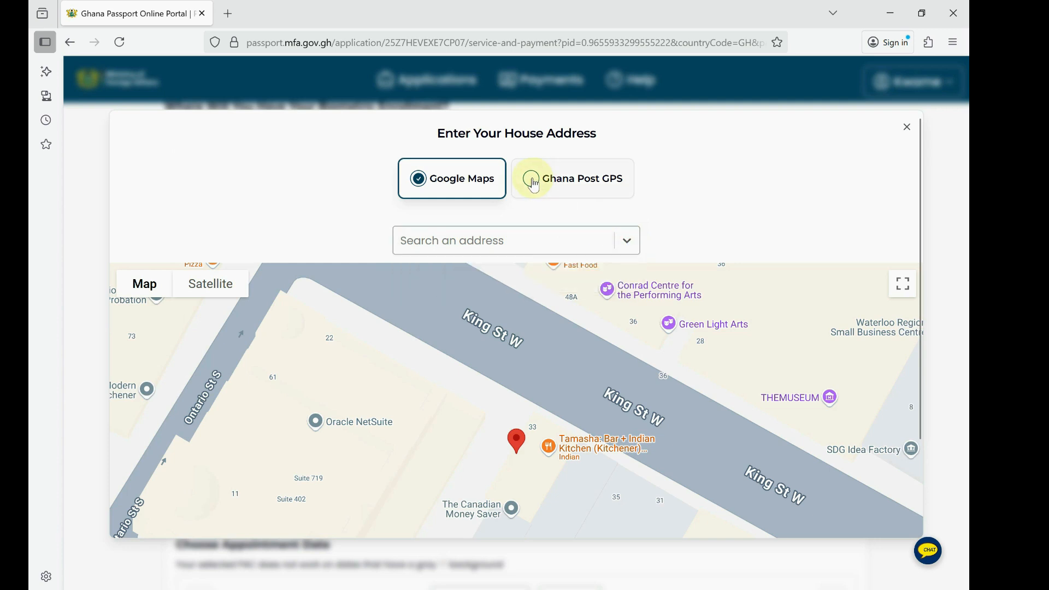
left_click(466, 240)
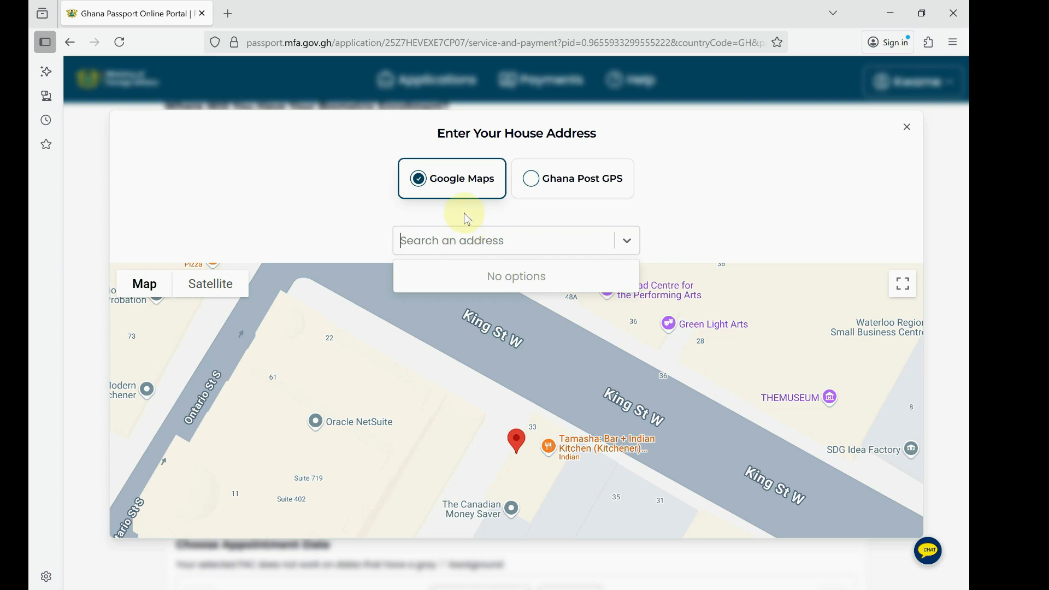
left_click(439, 241)
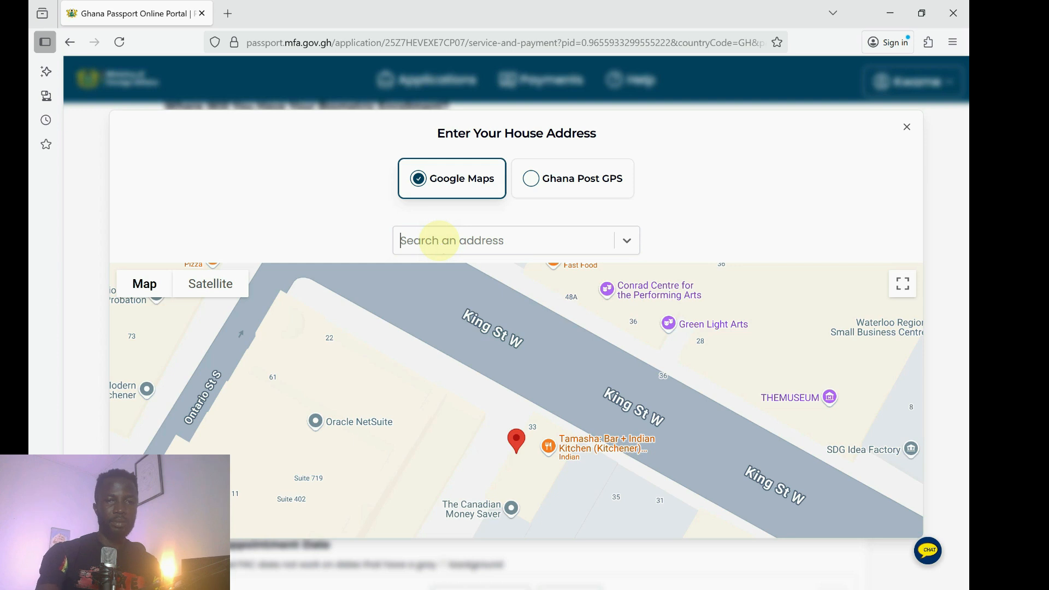
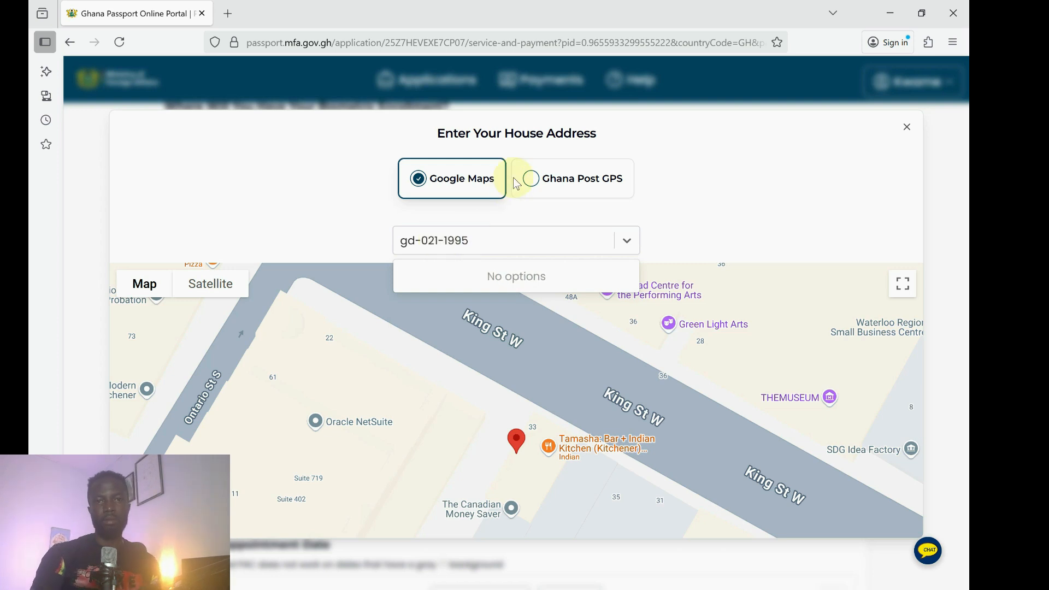
left_click(533, 180)
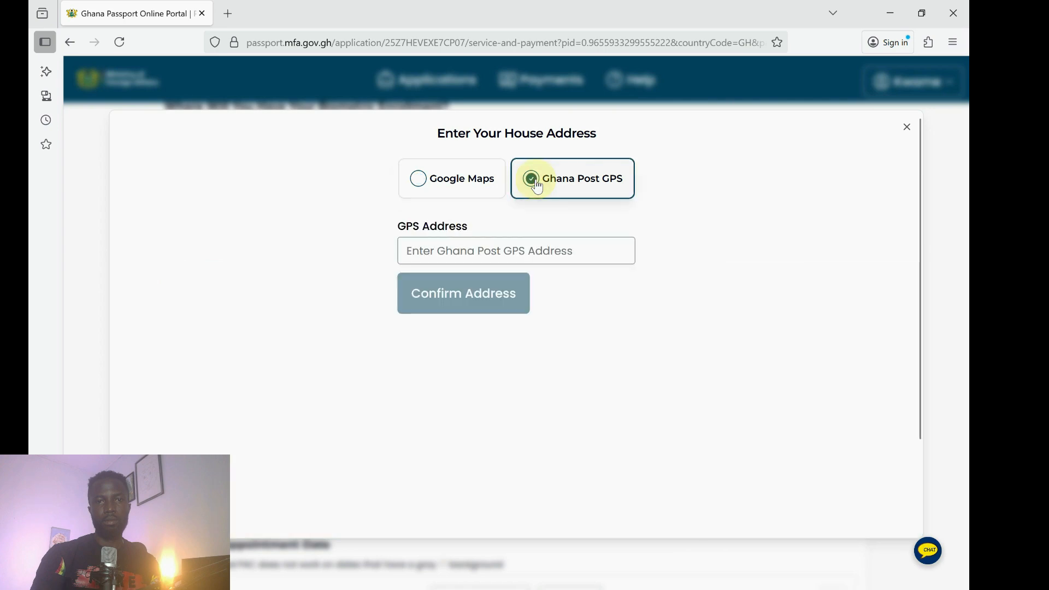
- Enter the Ghana Post GPS code starting GD-0 and confirm it to auto-fill the address form
left_click(473, 251)
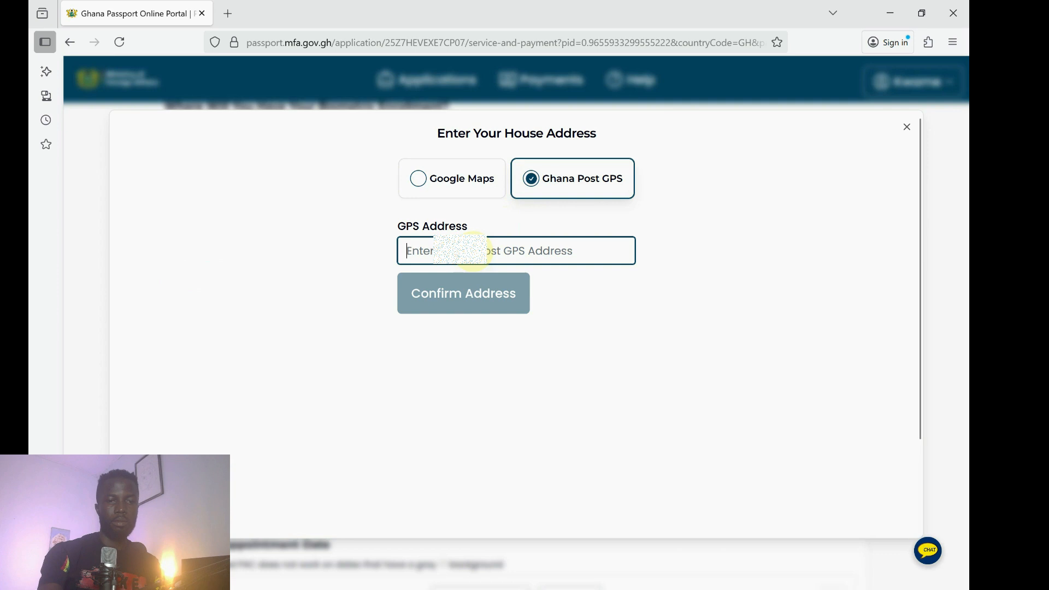
type("GD-0")
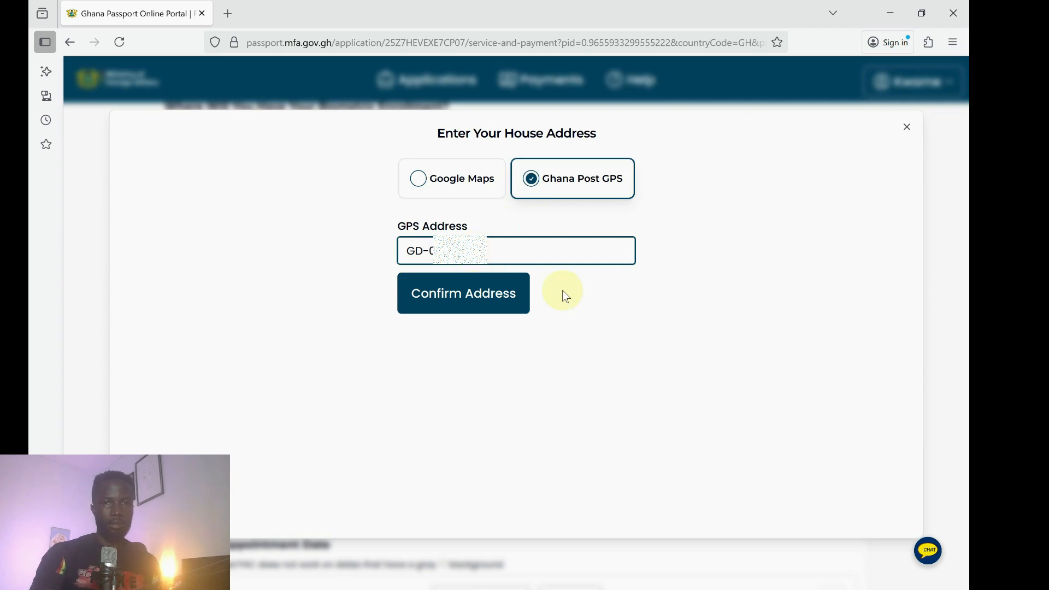
left_click(468, 304)
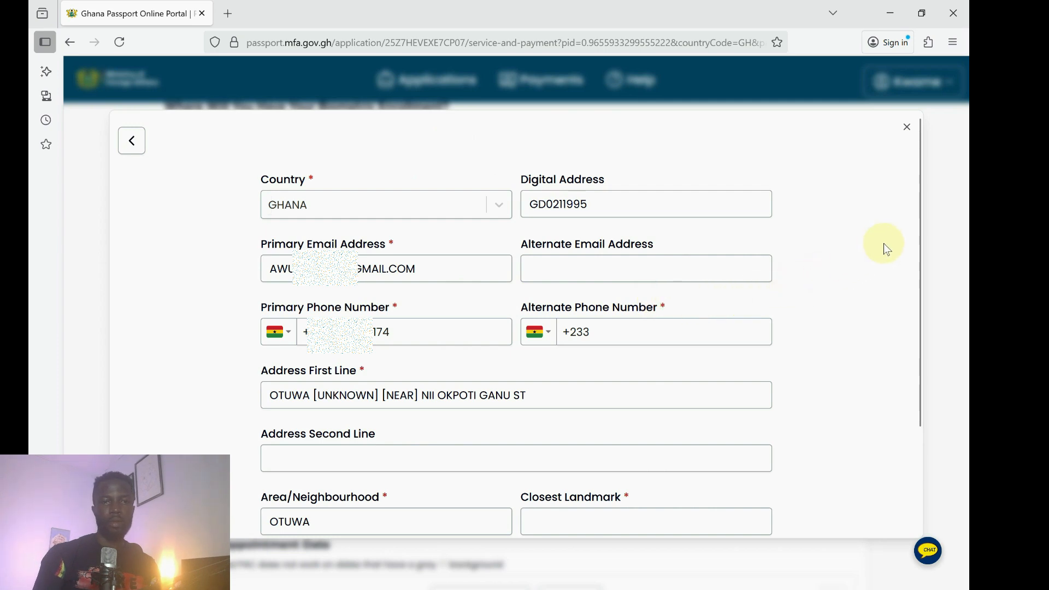
scroll(883, 244, "down", 2)
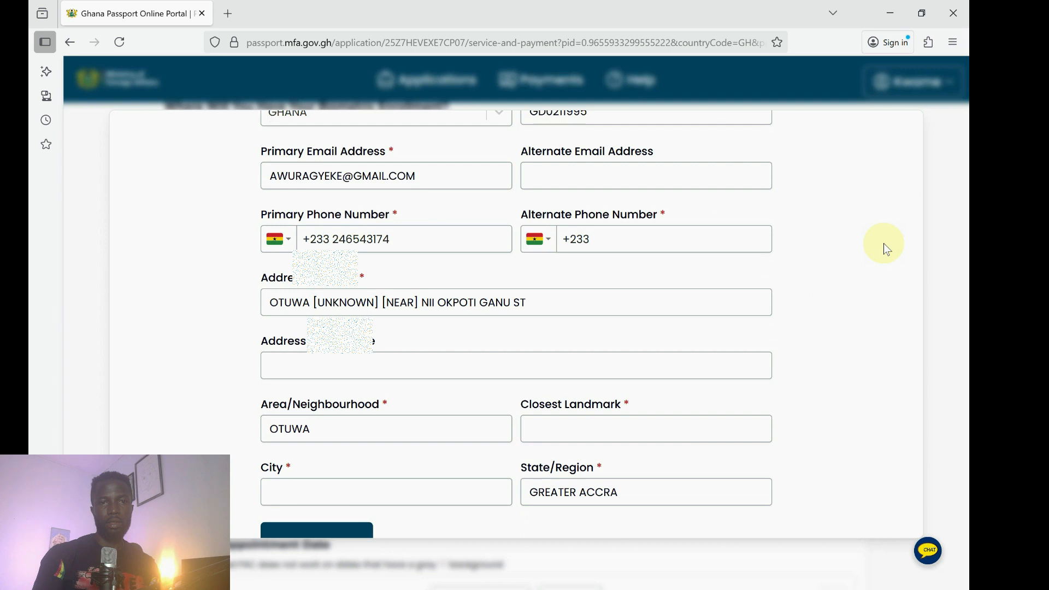
scroll(884, 244, "down", 1)
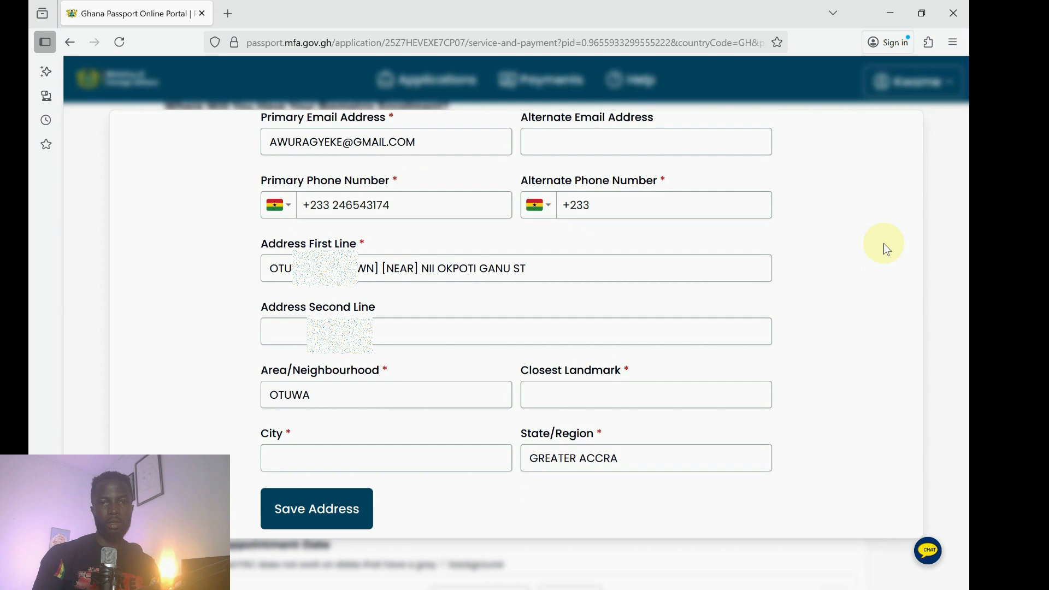
scroll(883, 243, "up", 3)
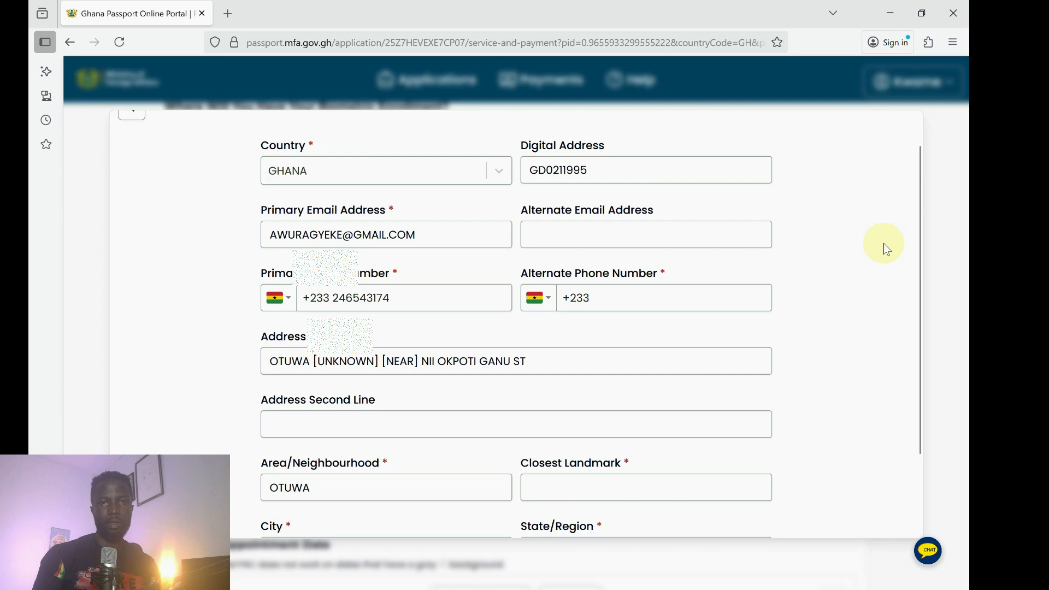
scroll(884, 244, "up", 1)
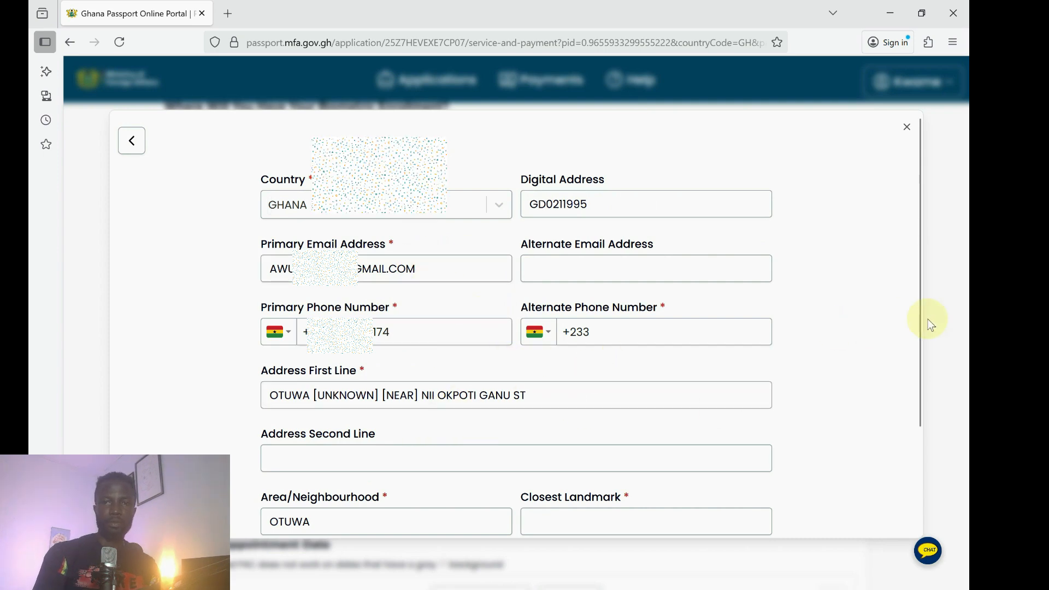
left_click_drag(919, 316, 933, 450)
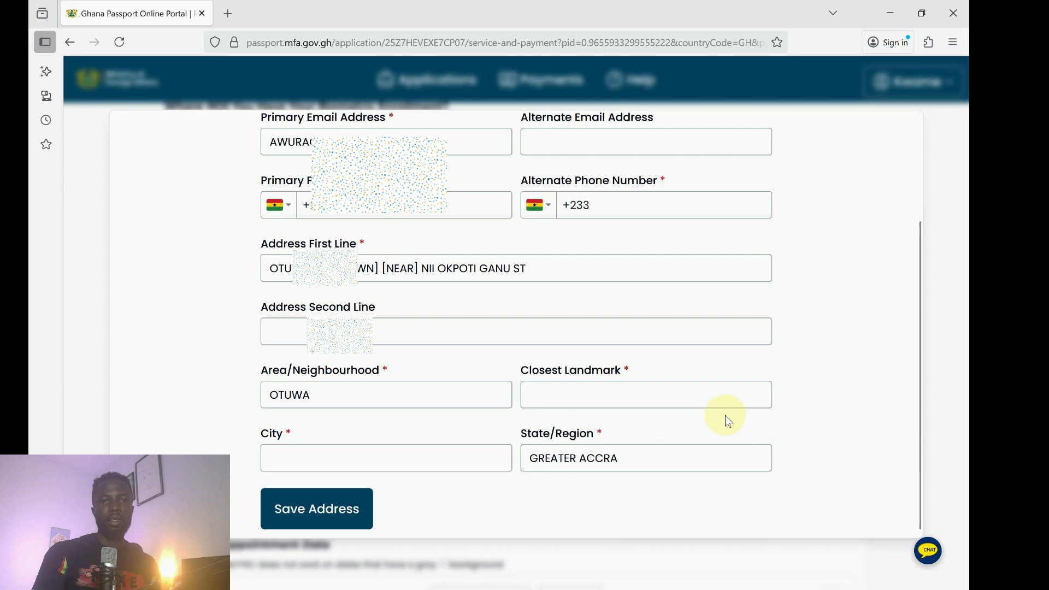
left_click(544, 271)
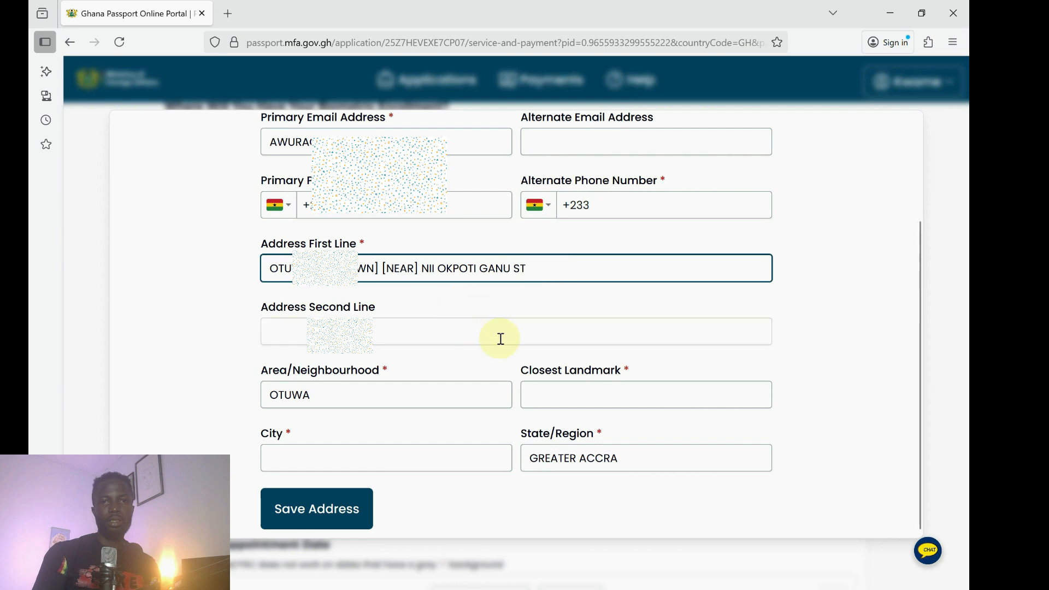
- Fill City with ADENTA and Closest Landmark with MIKASS LANE, then try Save Address
left_click(572, 398)
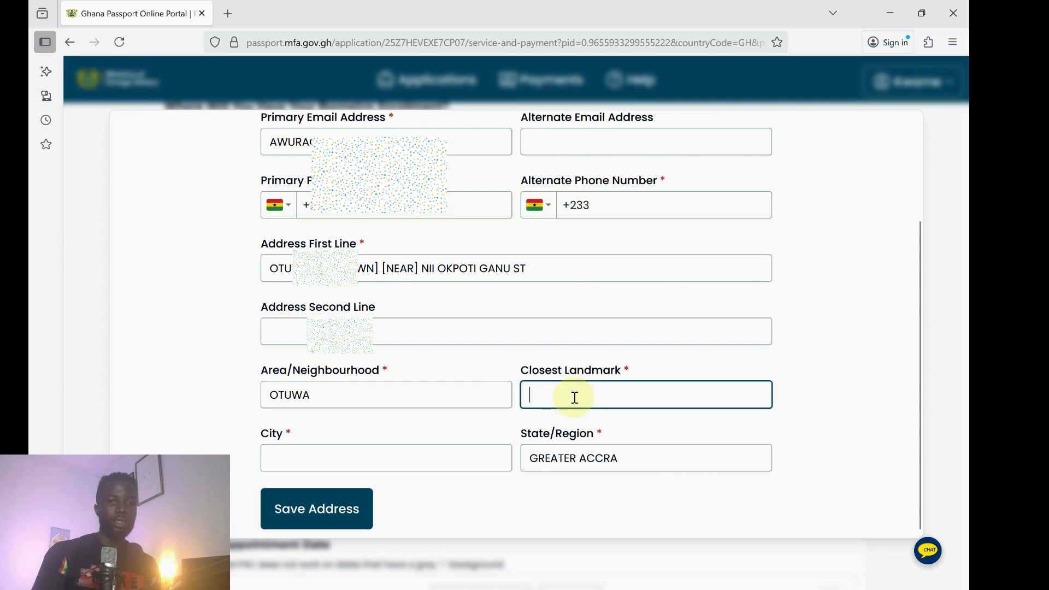
left_click(402, 464)
type("A")
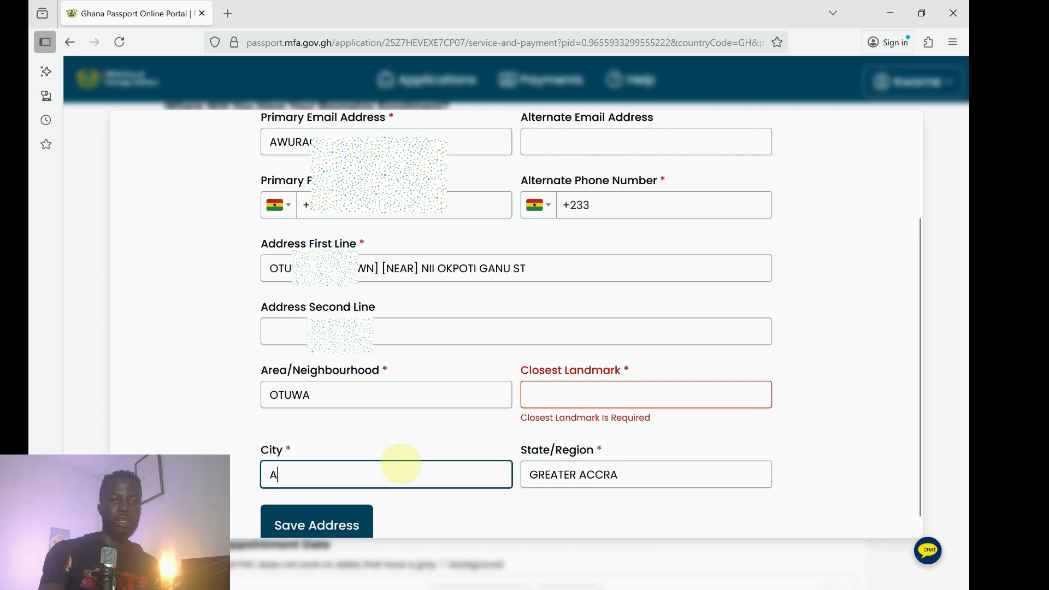
type("DENTA")
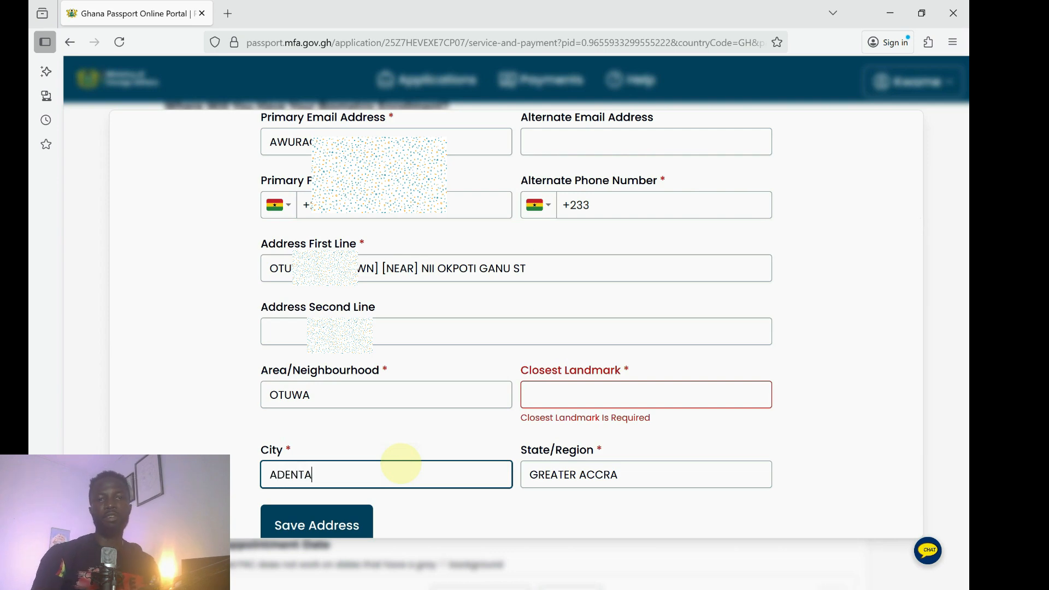
left_click(610, 397)
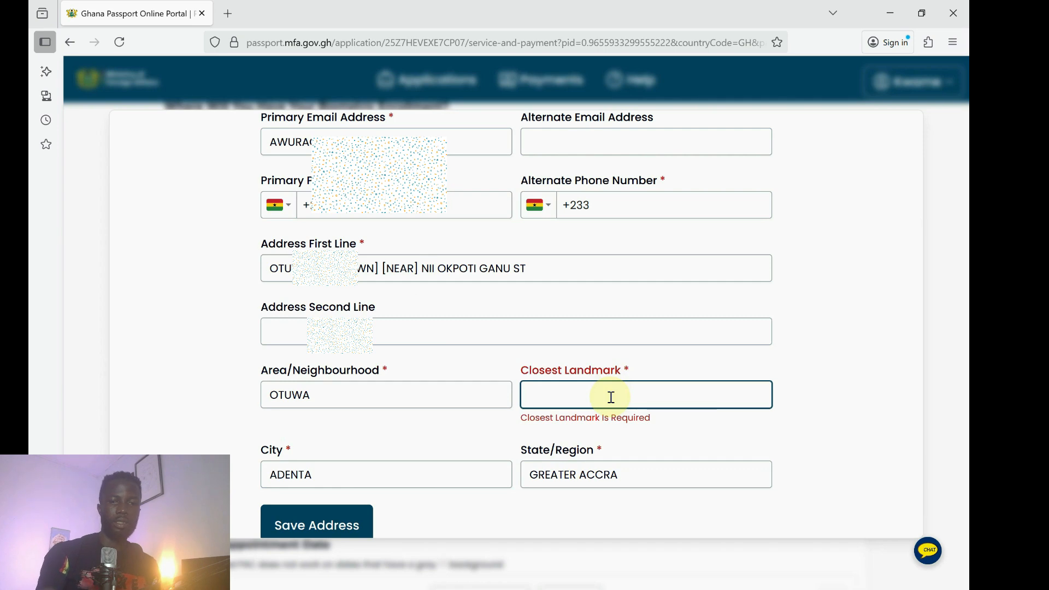
type("MIKAS")
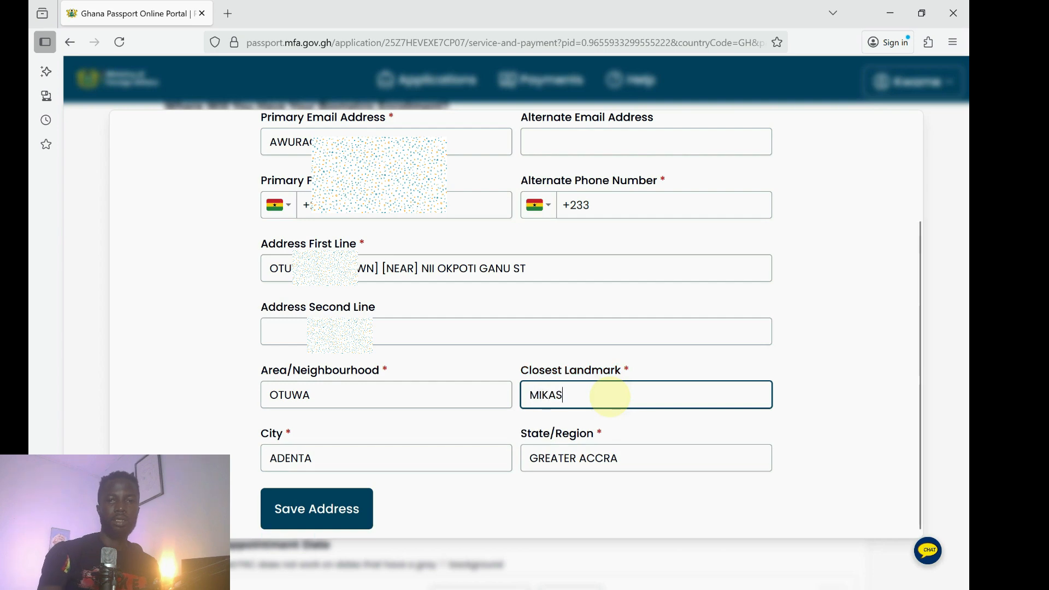
type("S LA")
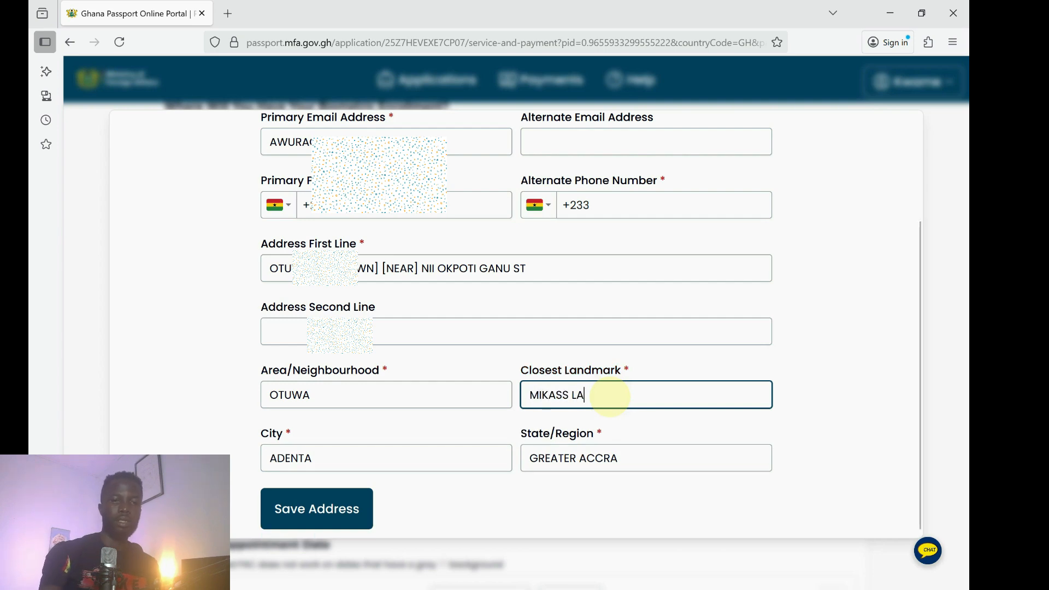
type("NE")
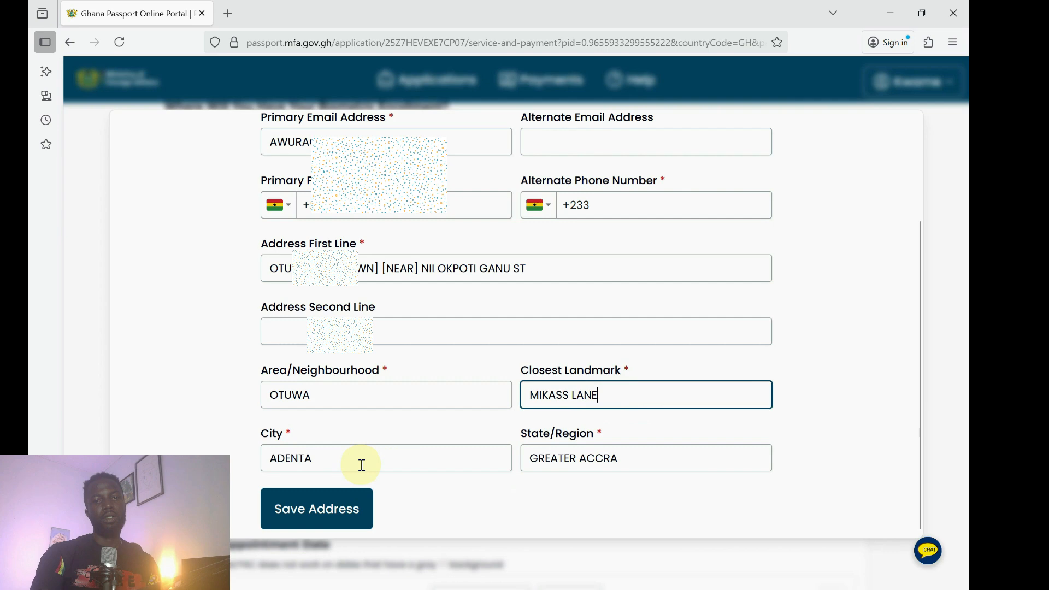
left_click(341, 508)
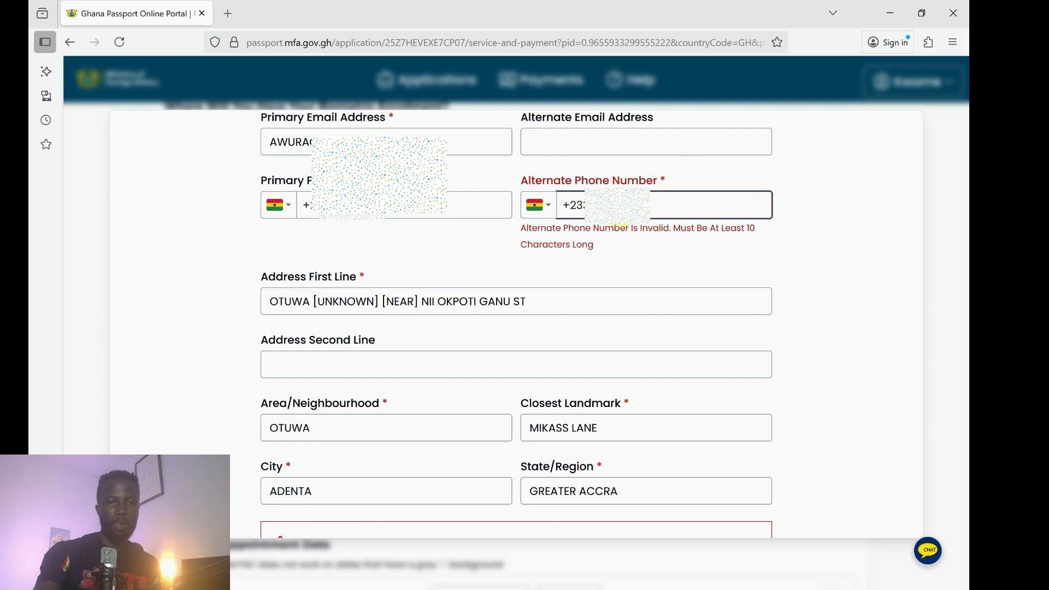
- Correct the alternate phone number's length and save the delivery address successfully
left_click(620, 212)
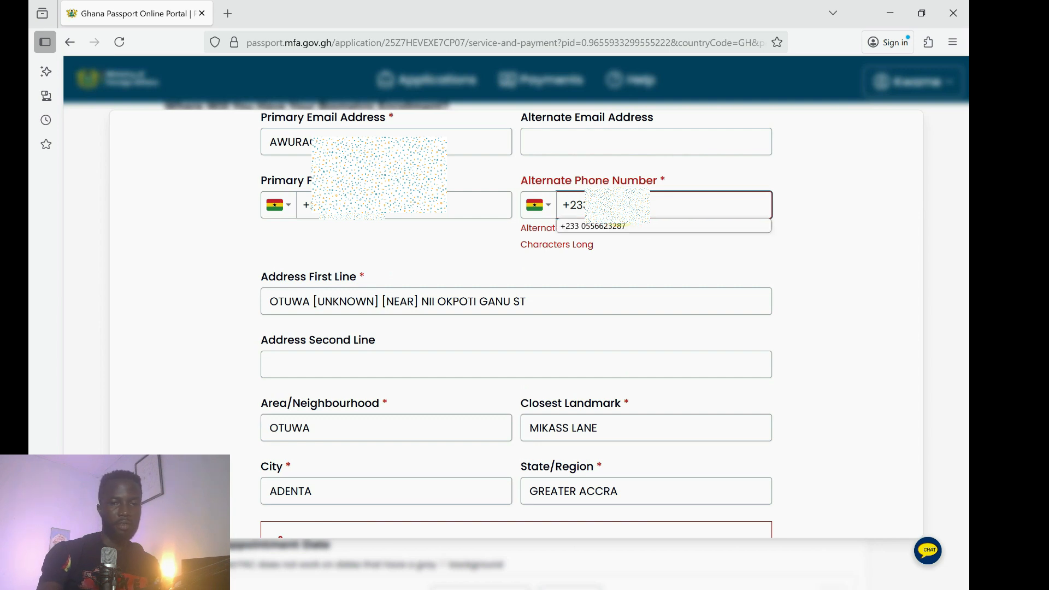
type("0")
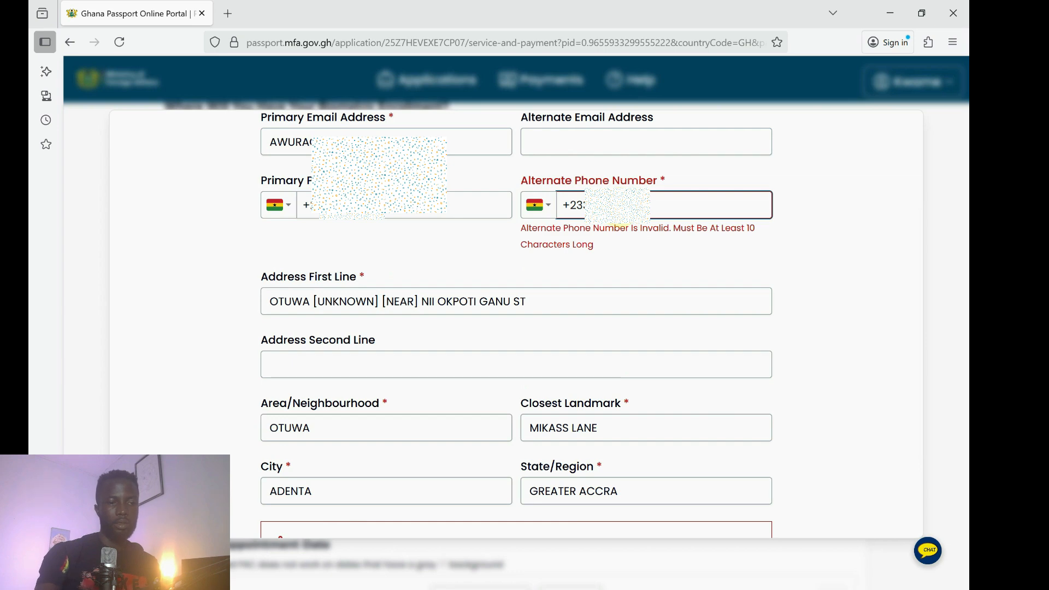
type("6")
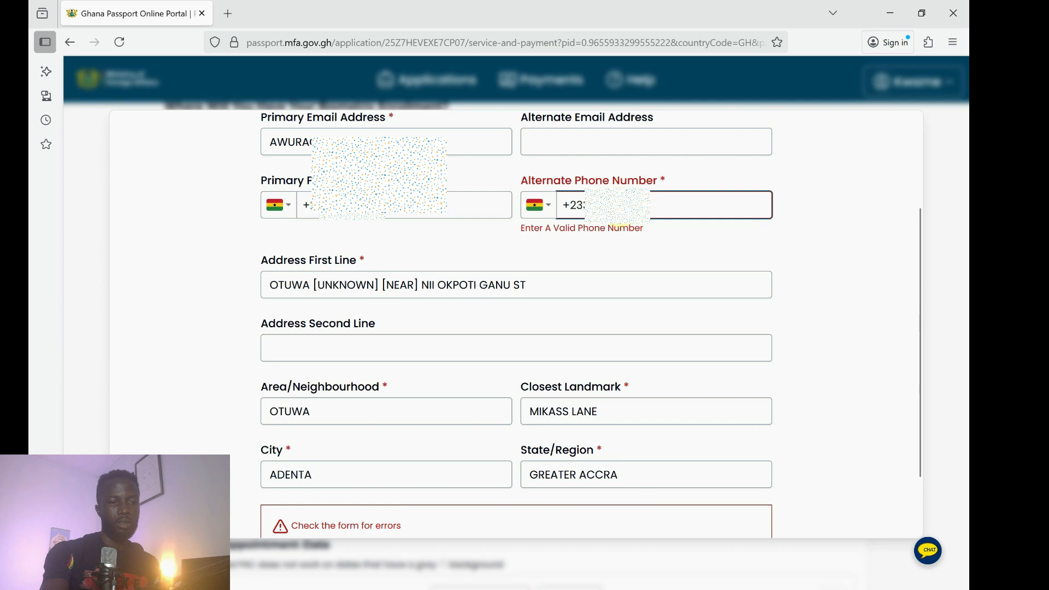
type("7")
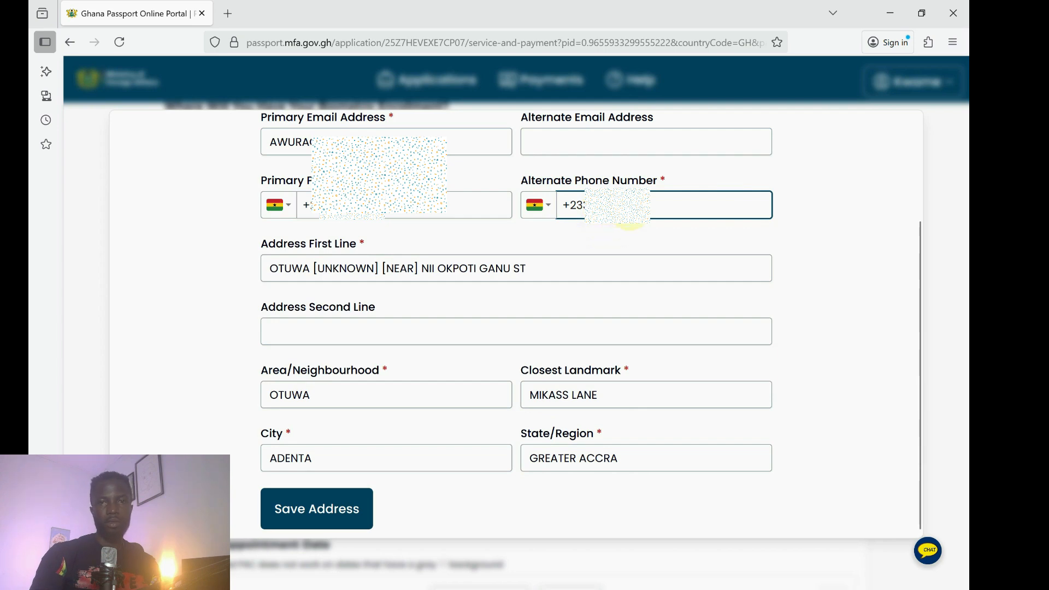
left_click(698, 304)
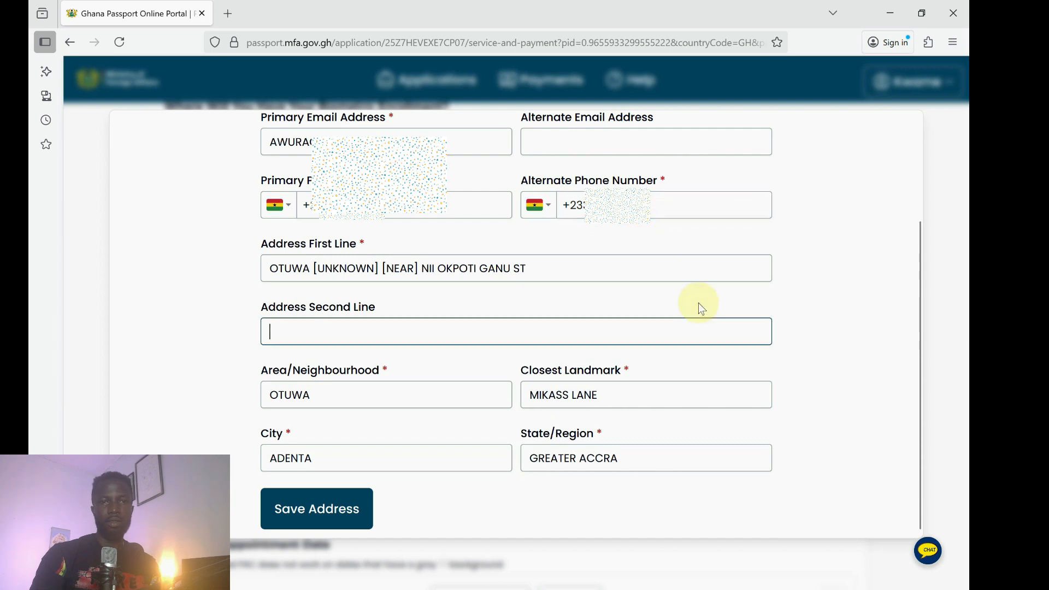
left_click(297, 501)
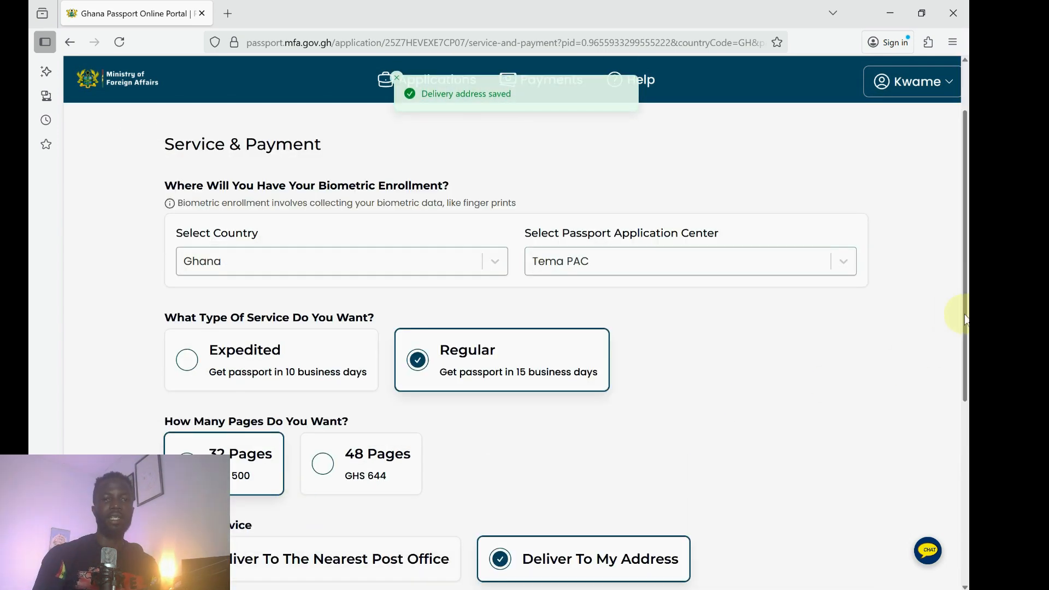
- Pick Tuesday 15 July 2025 in the appointment calendar to reveal the available time slots
left_click_drag(965, 317, 965, 553)
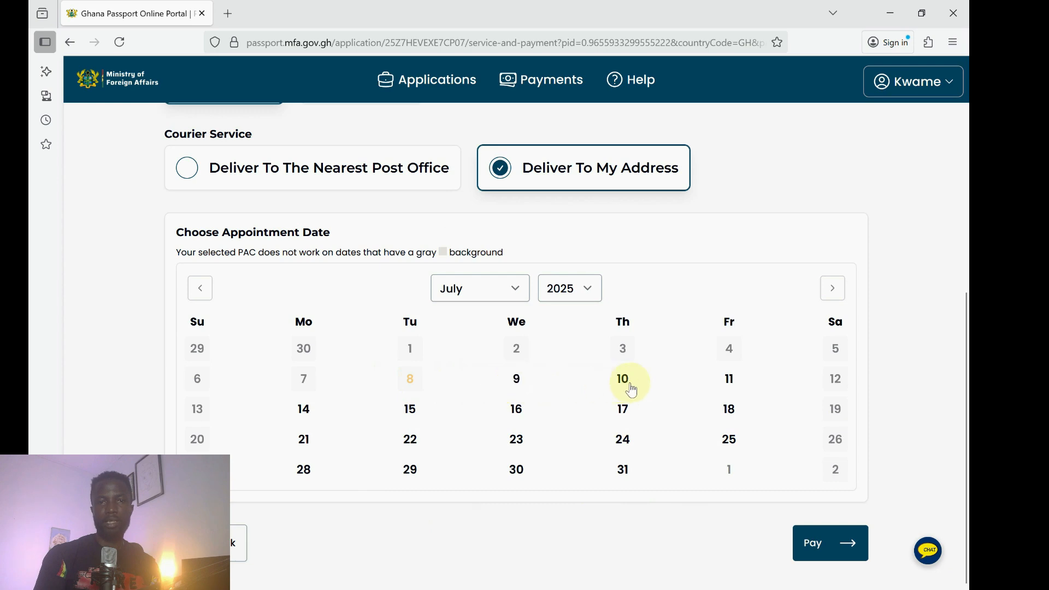
left_click(302, 415)
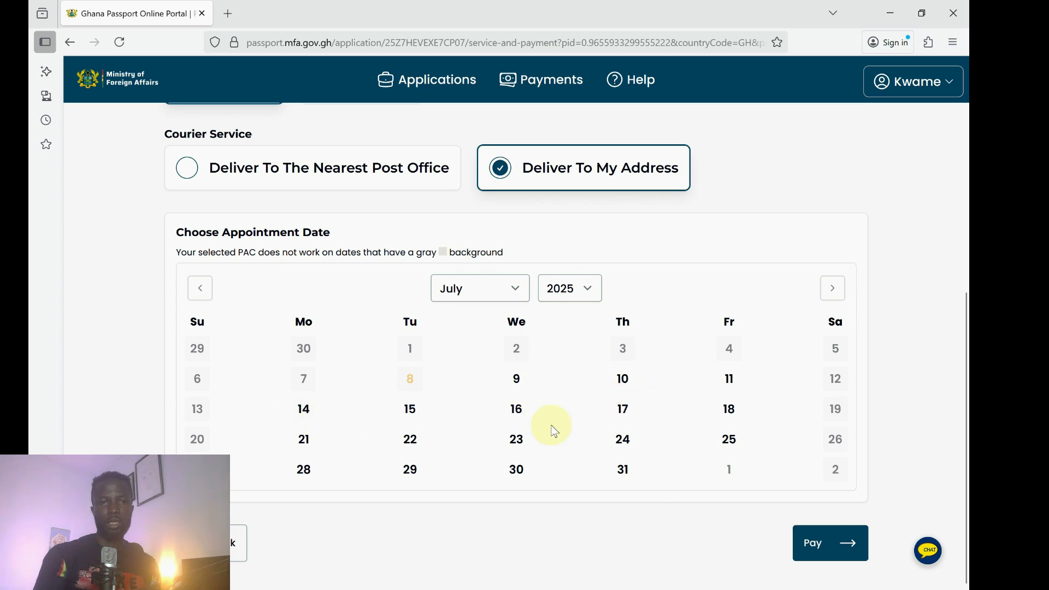
left_click(411, 415)
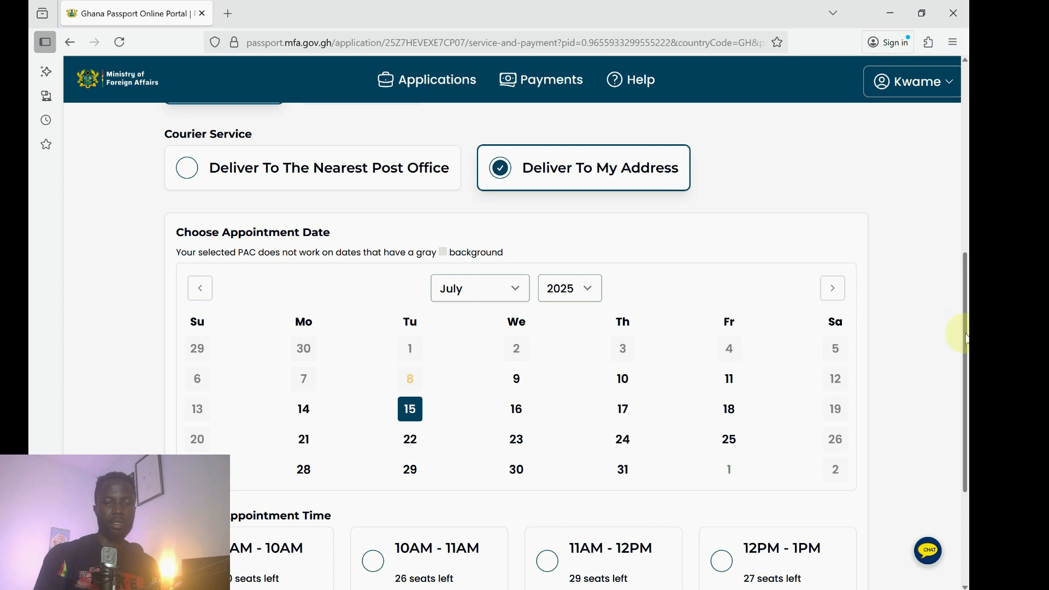
left_click_drag(965, 328, 964, 445)
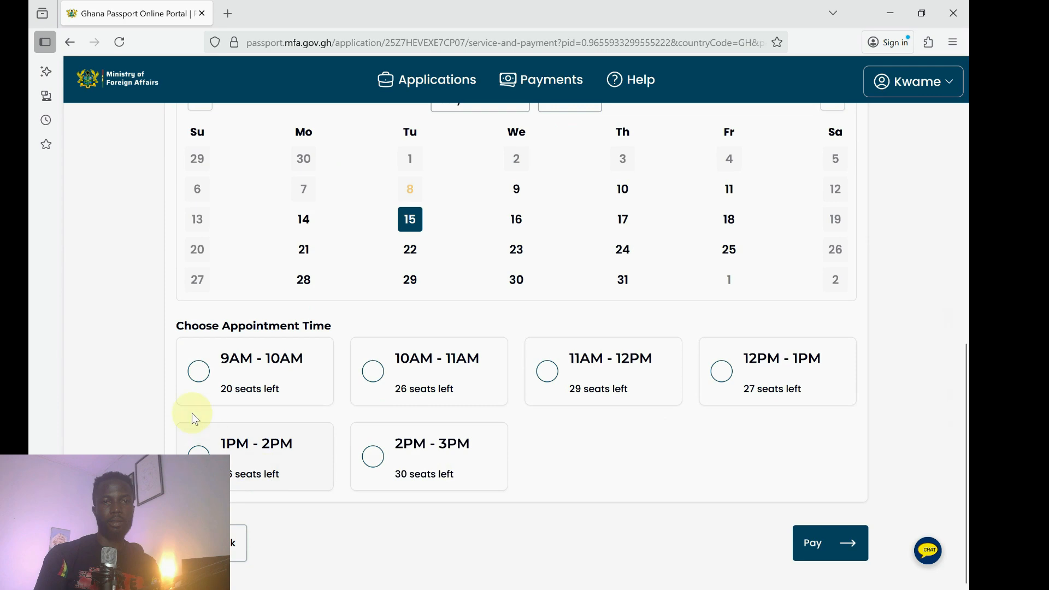
- Book the 9AM - 10AM slot on 15 July and proceed to the GHS 500 Payment Summary
left_click(199, 373)
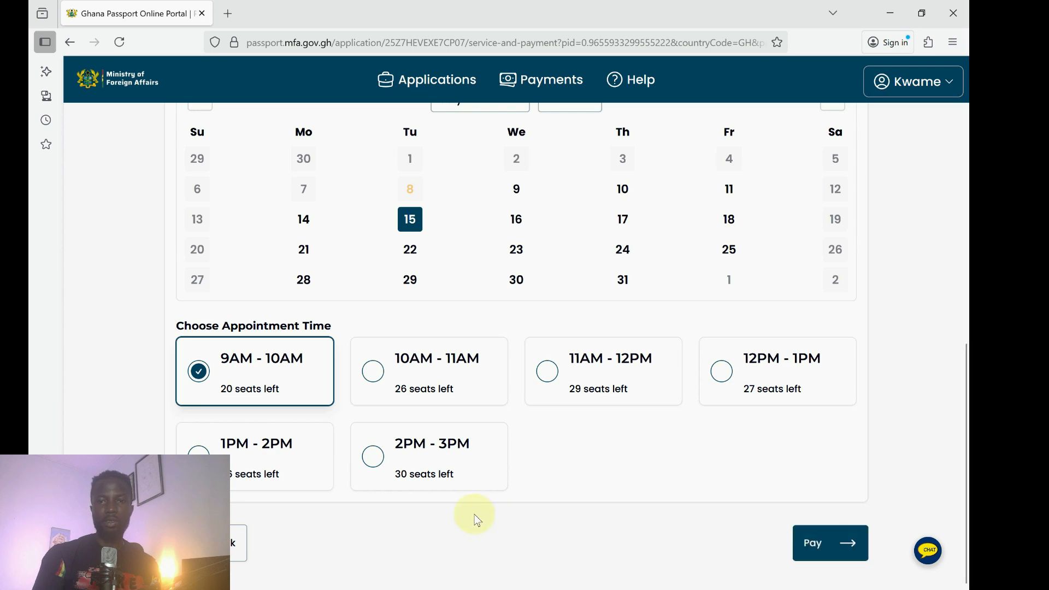
left_click(834, 547)
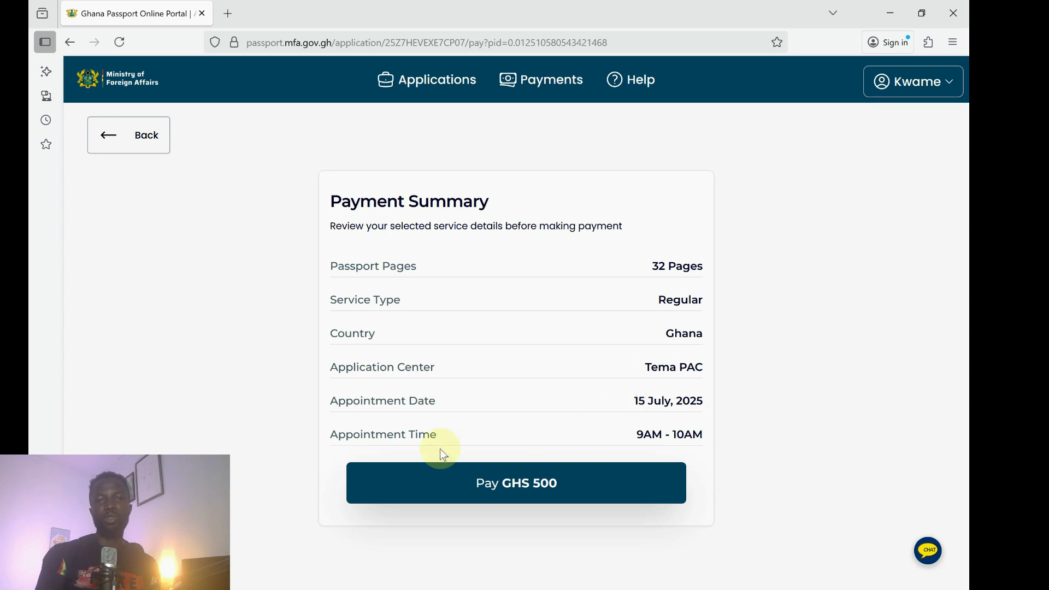
- Pay and confirm the GHS 500 fee to reach the Ghana.GOV checkout invoice
left_click(627, 480)
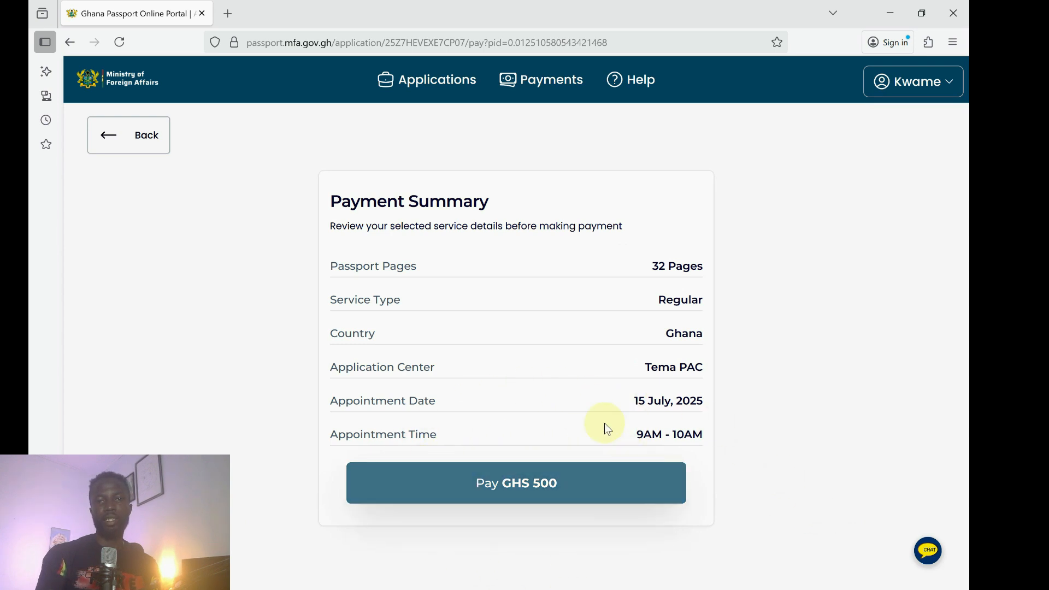
left_click(535, 487)
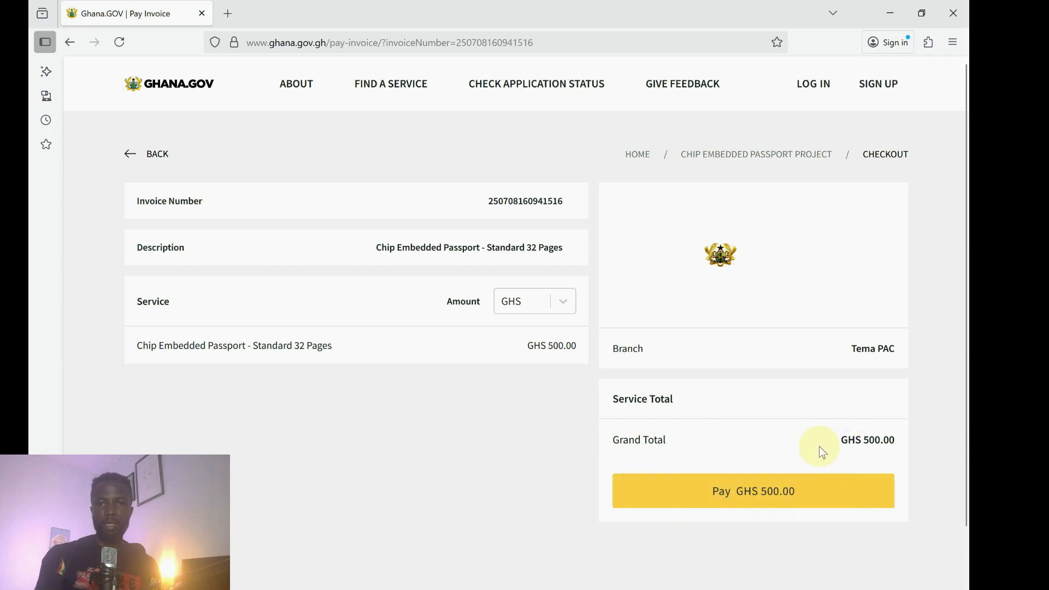
- Pay the GHS 500.00 invoice as a guest to reach the payment method options
left_click(767, 493)
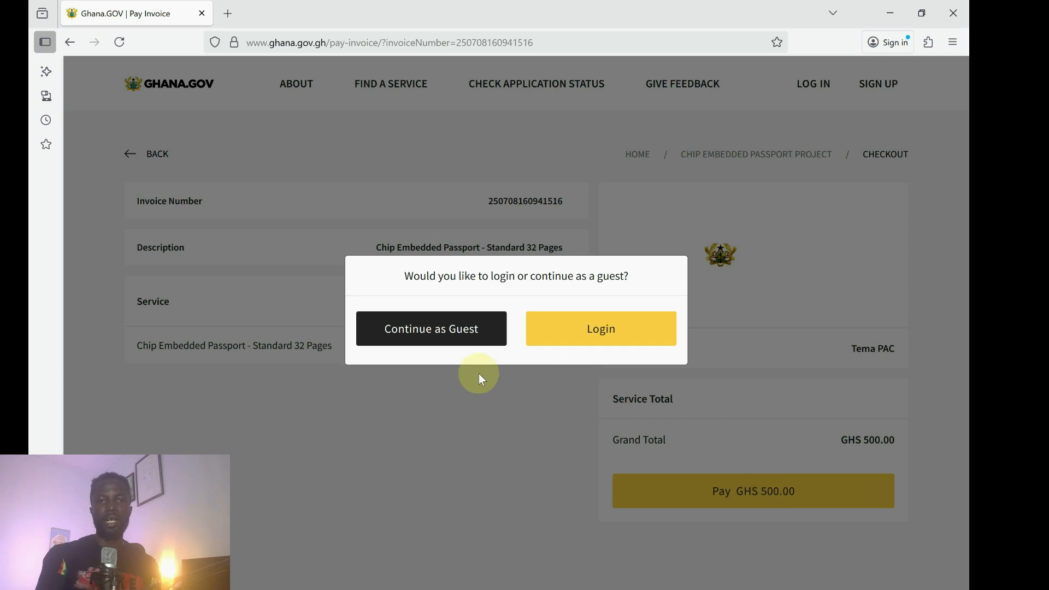
left_click(450, 334)
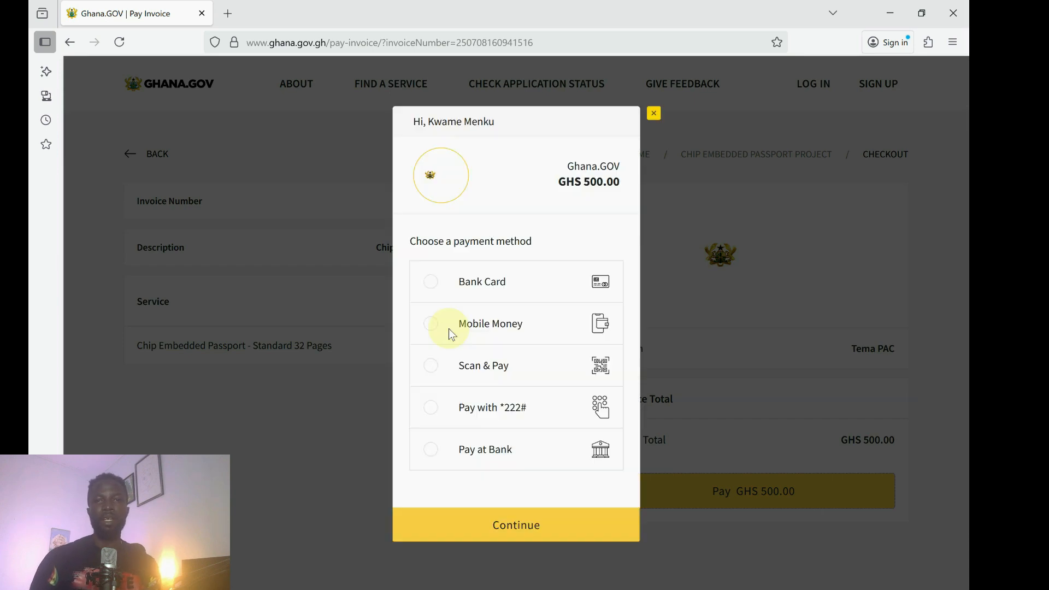
- Pick Mobile Money as the invoice payment method and continue to the list of mobile wallets
left_click(432, 290)
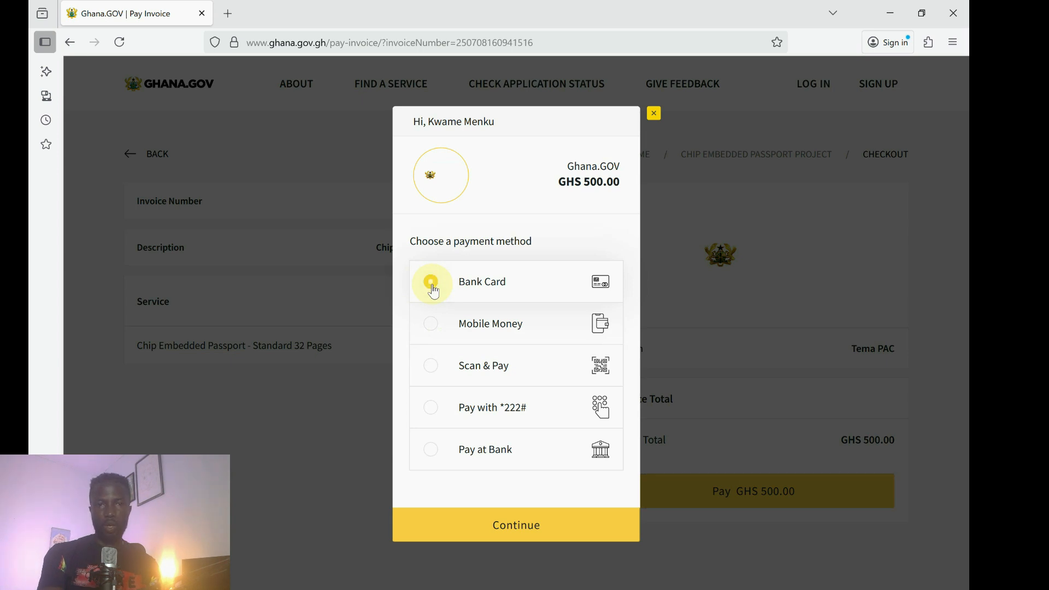
left_click(431, 325)
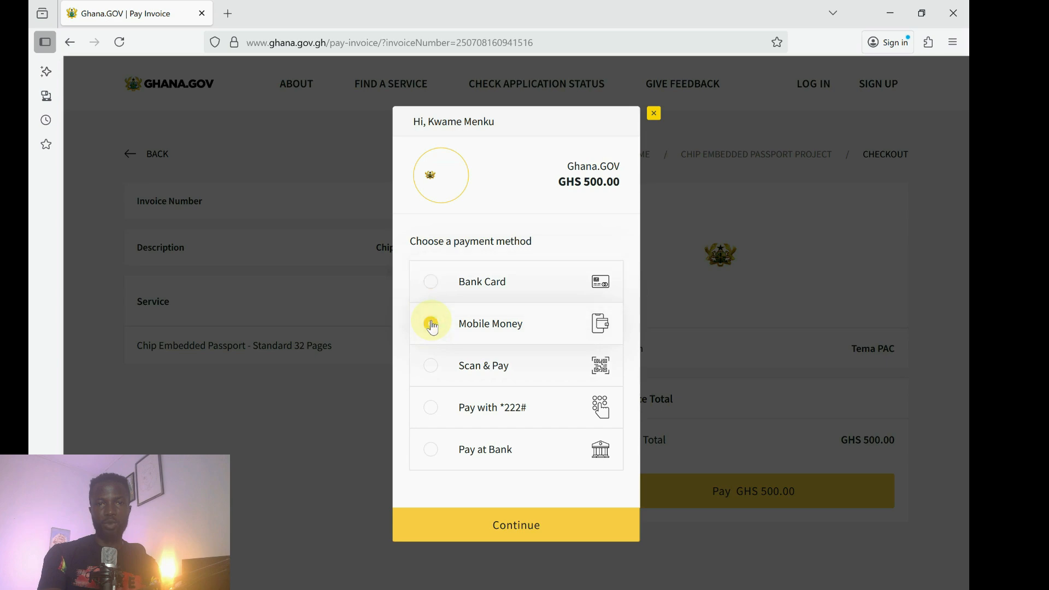
left_click(432, 368)
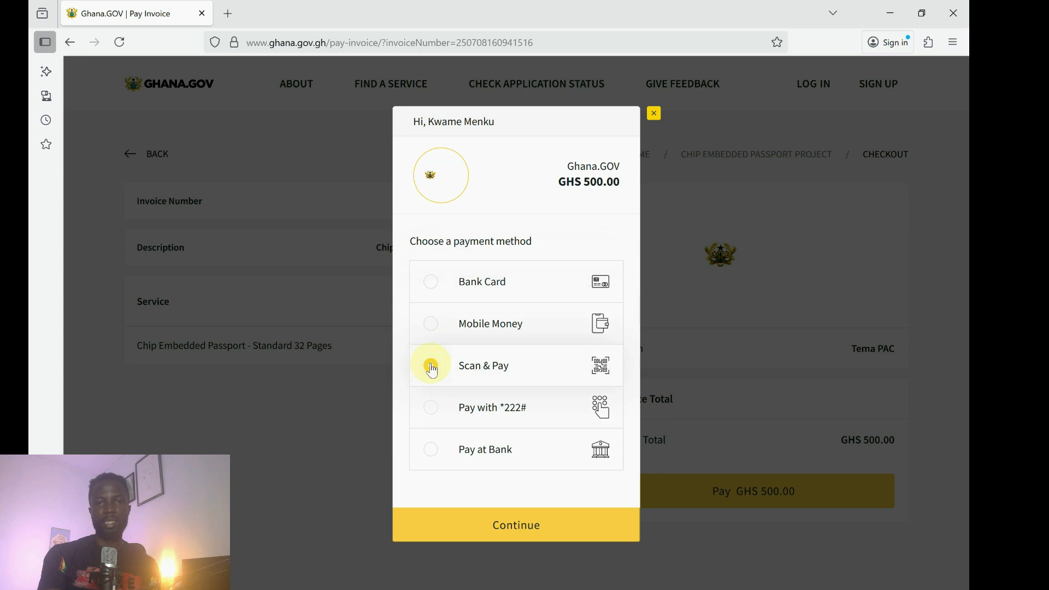
left_click(431, 411)
left_click(430, 453)
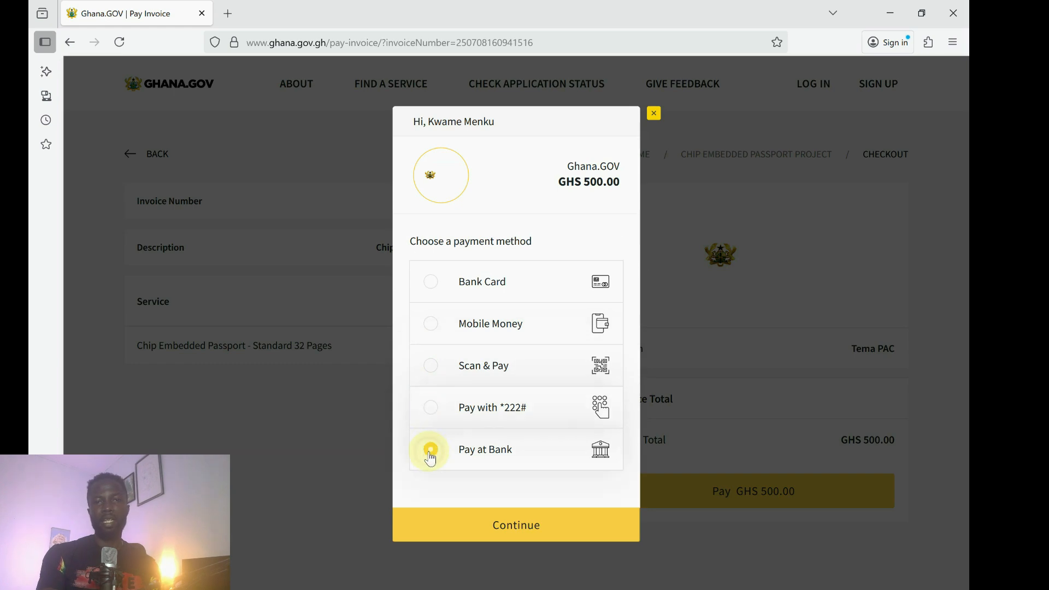
left_click(433, 325)
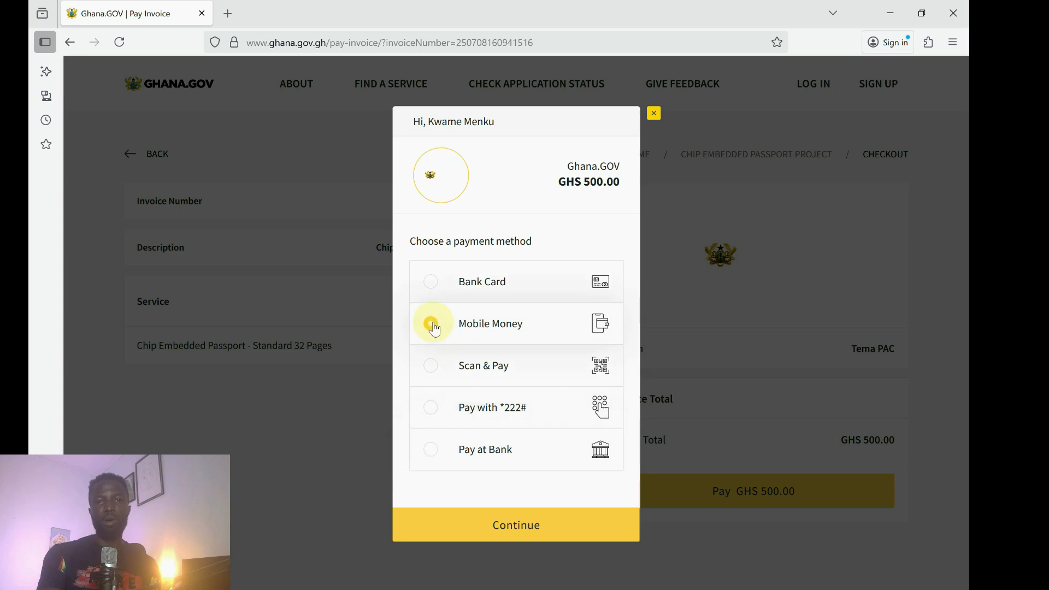
left_click(516, 516)
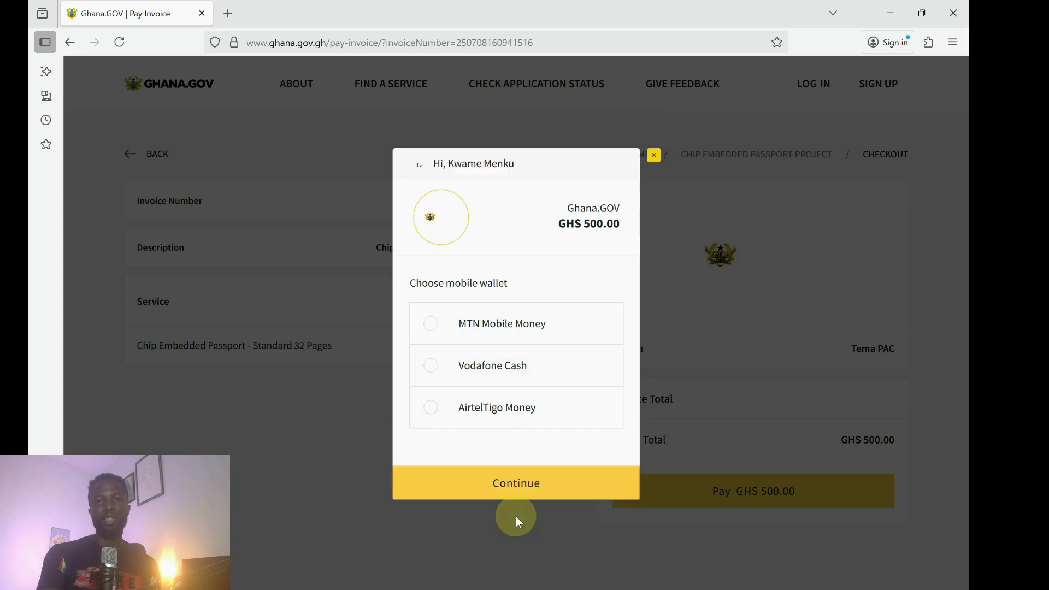
- Try paying GHS 500.00 with MTN Mobile Money and the prefilled number, retrying after the error
left_click(432, 325)
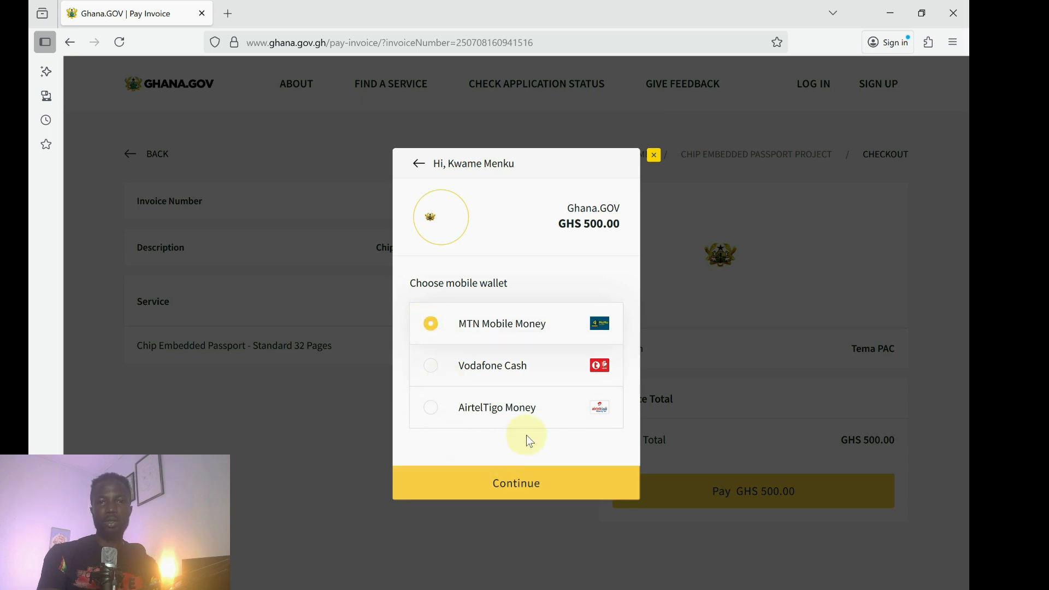
left_click(531, 483)
left_click(530, 485)
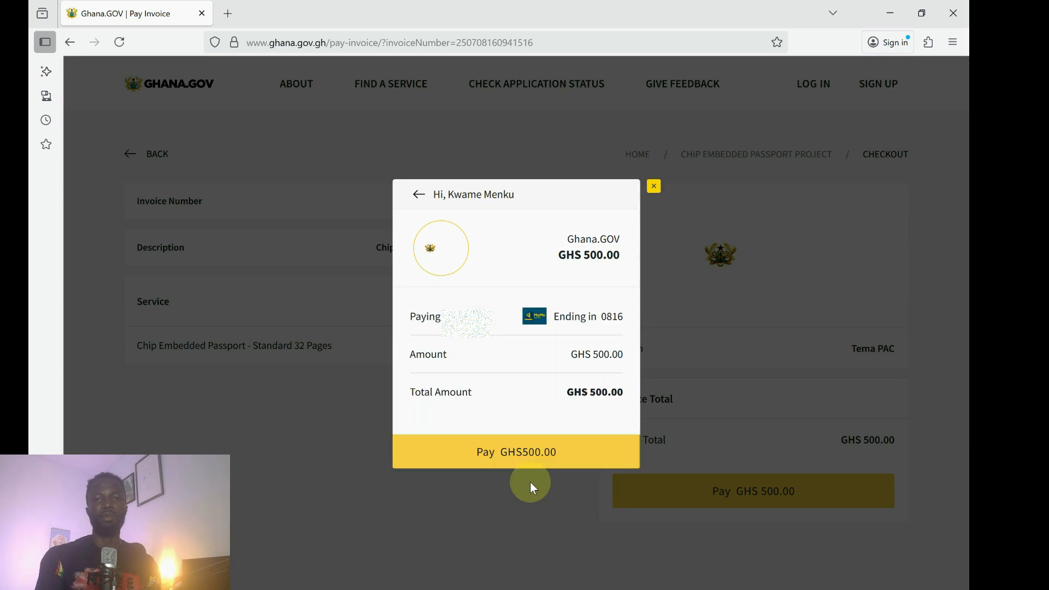
left_click(534, 453)
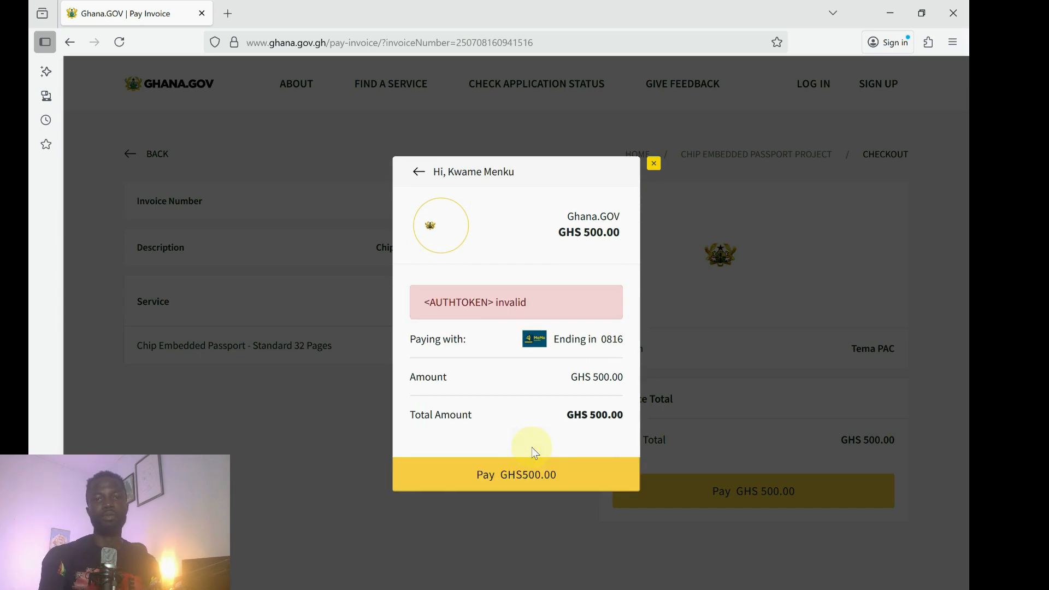
left_click(490, 479)
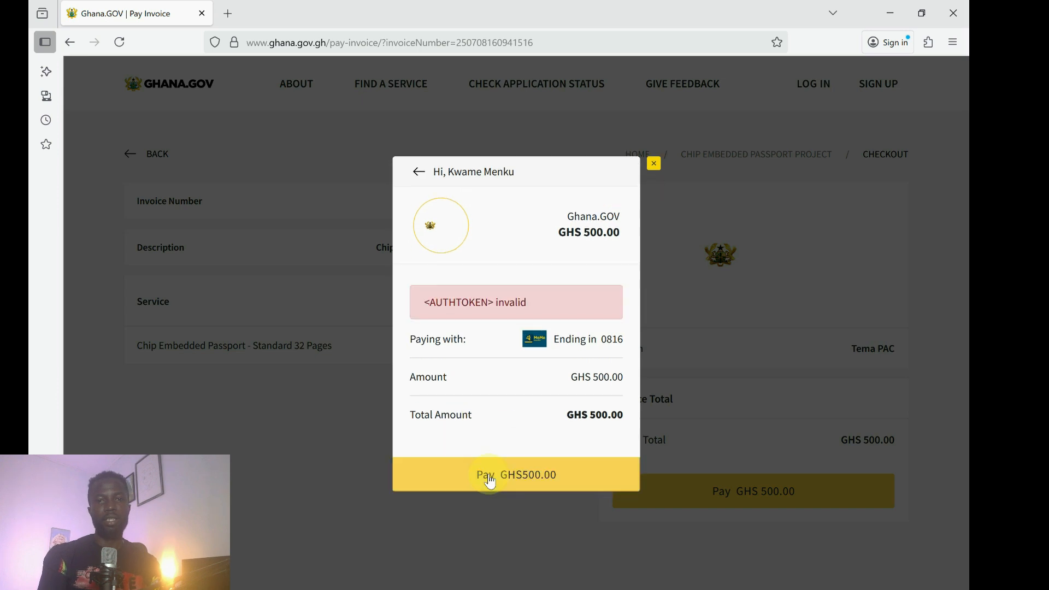
- Back out past the wallet list to the payment method choices
left_click(419, 175)
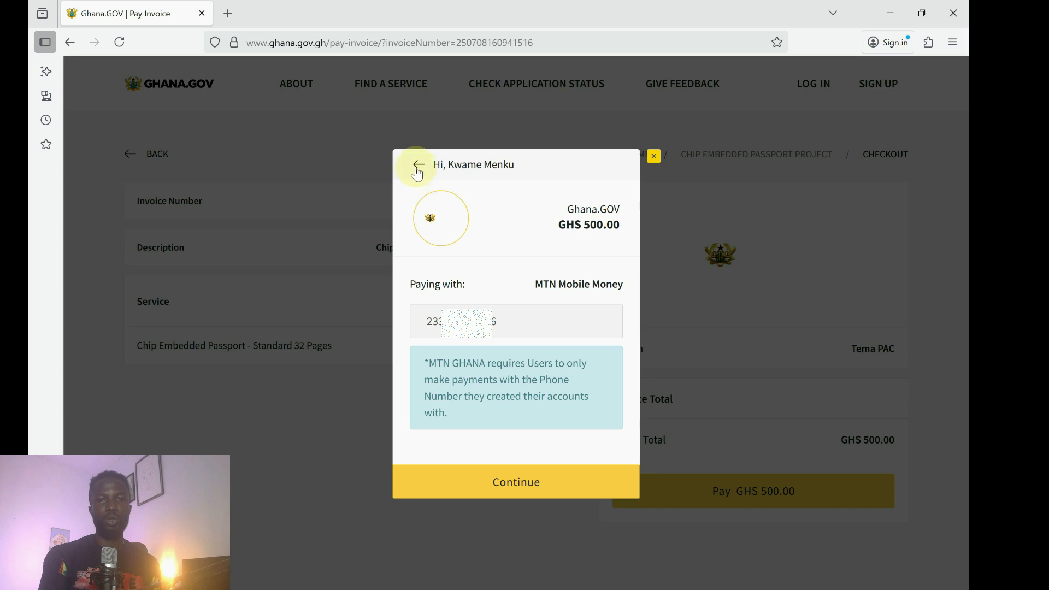
left_click(417, 170)
left_click(417, 171)
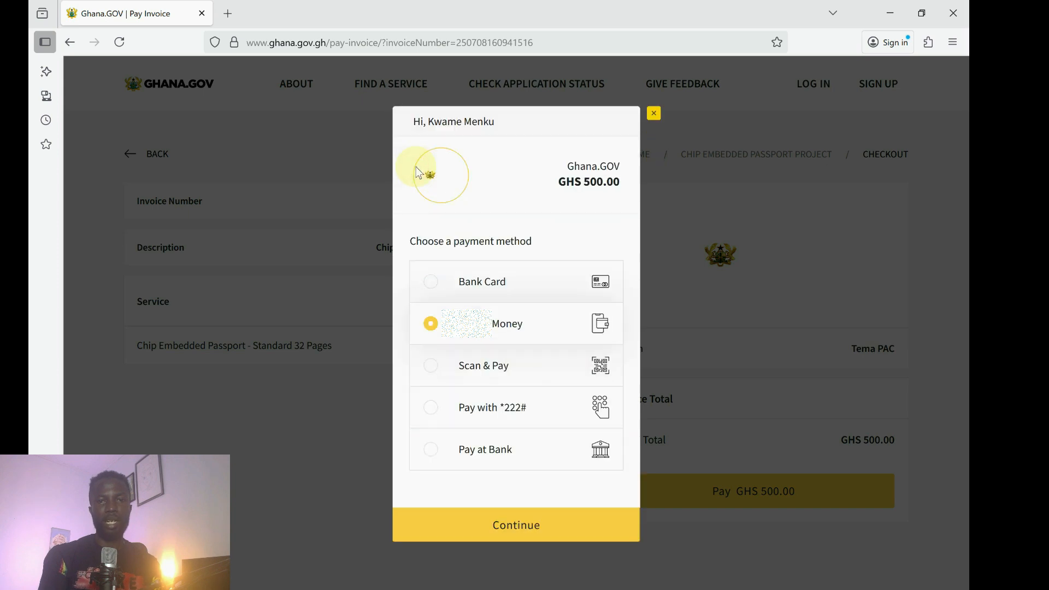
- Pay the GHS 500.00 invoice with the *222# USSD option, approving it on the phone
left_click(440, 408)
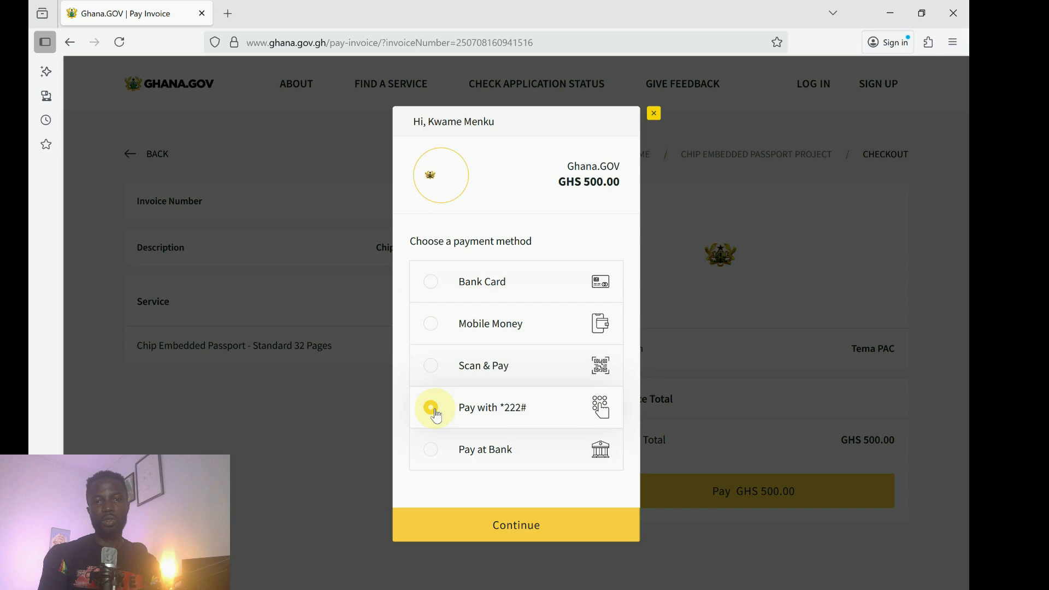
left_click(566, 532)
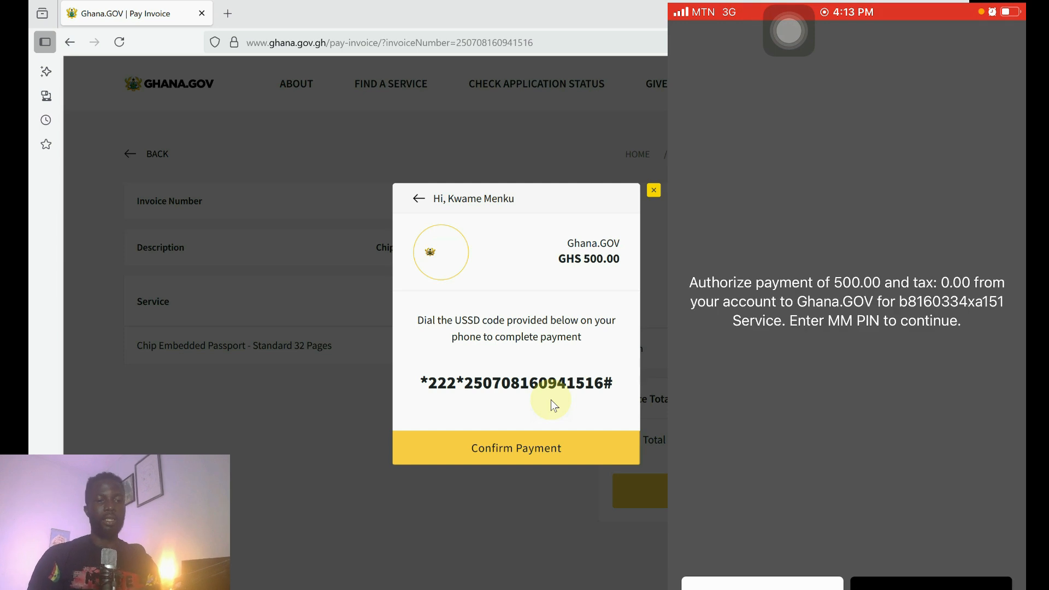
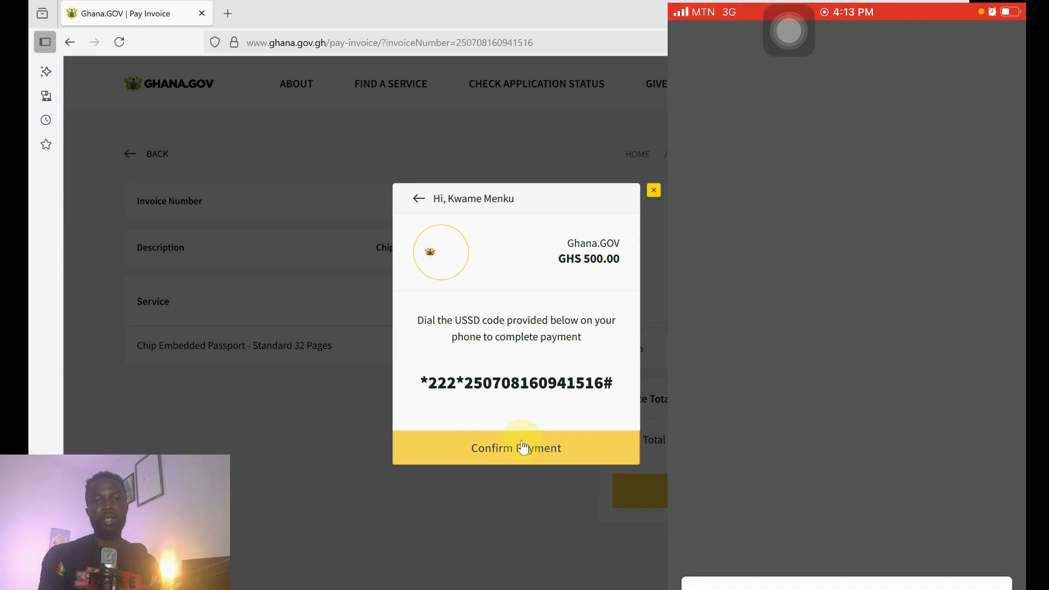
left_click(523, 447)
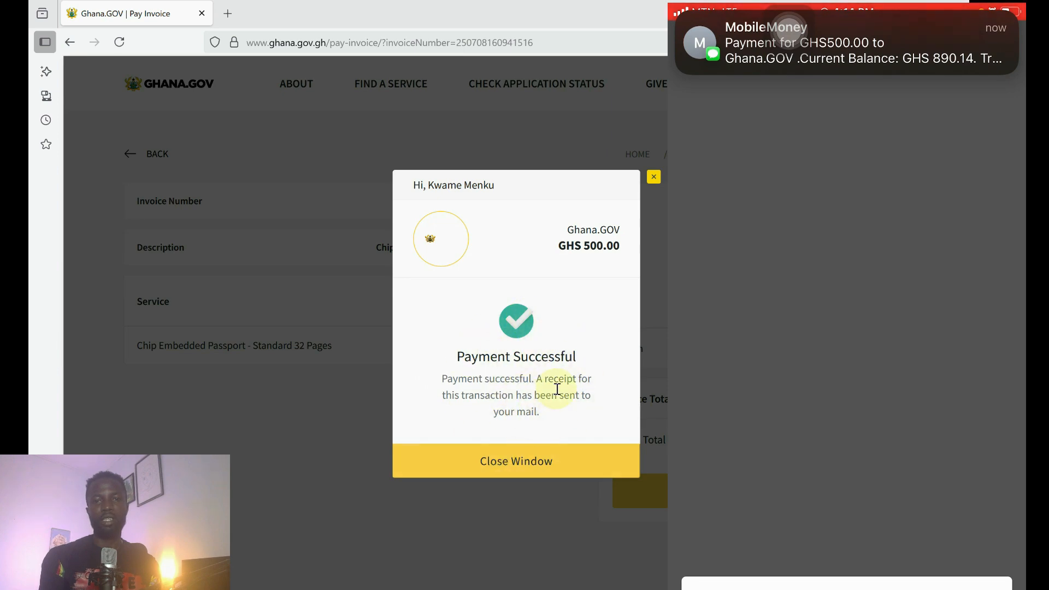
- Dismiss the Payment Successful dialog to return to the Vetting Appointment Slip
left_click(527, 462)
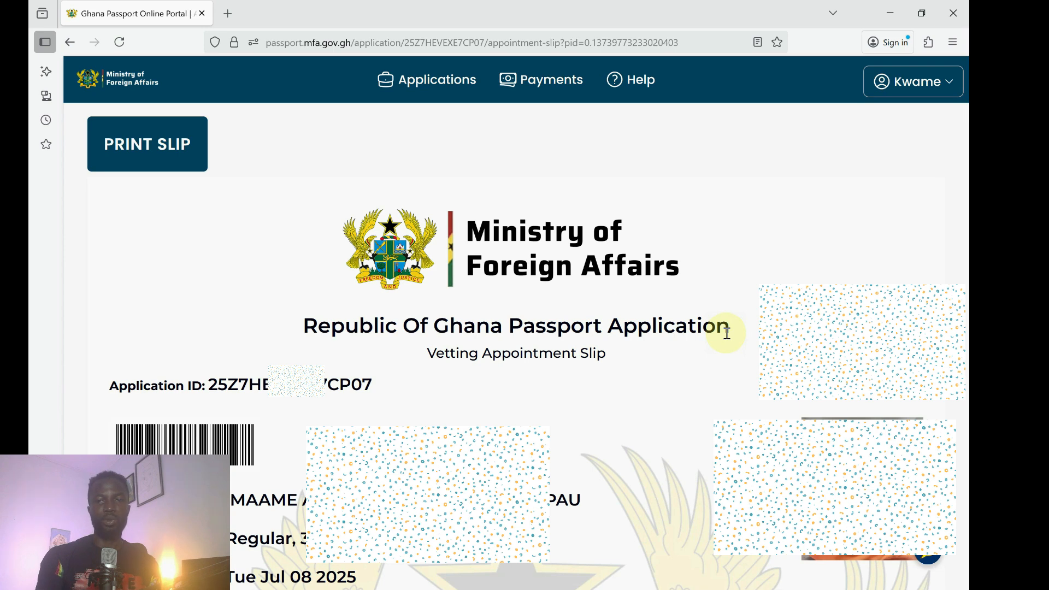
scroll(726, 333, "down", 10)
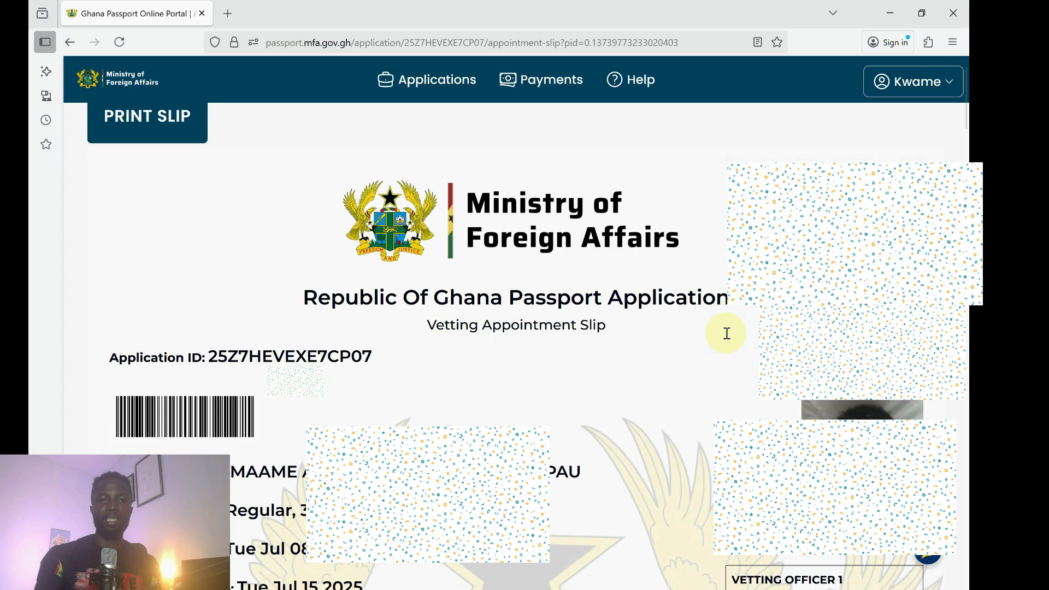
scroll(725, 333, "down", 15)
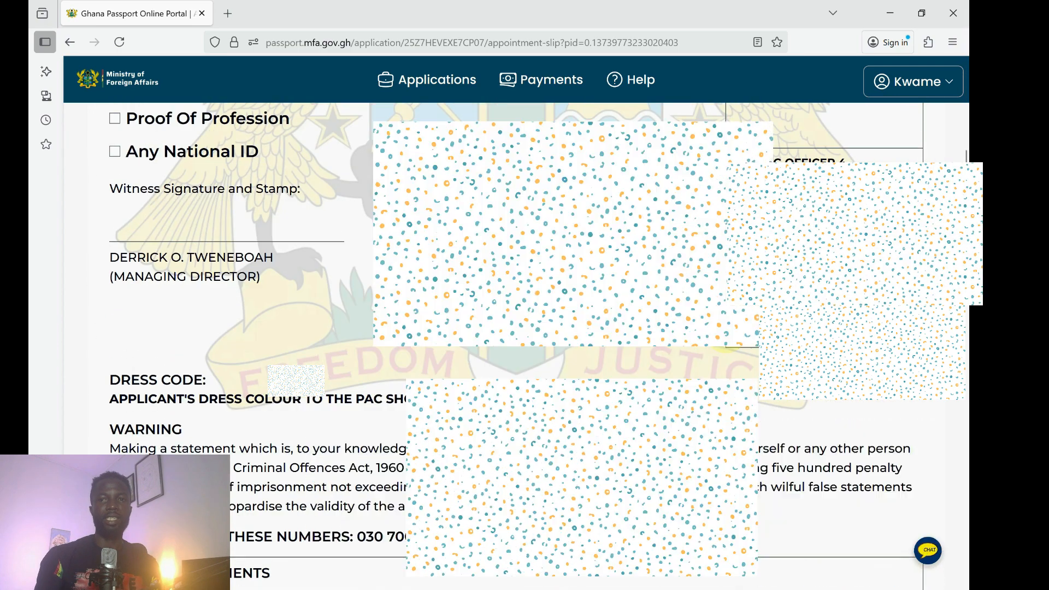
scroll(726, 344, "down", 15)
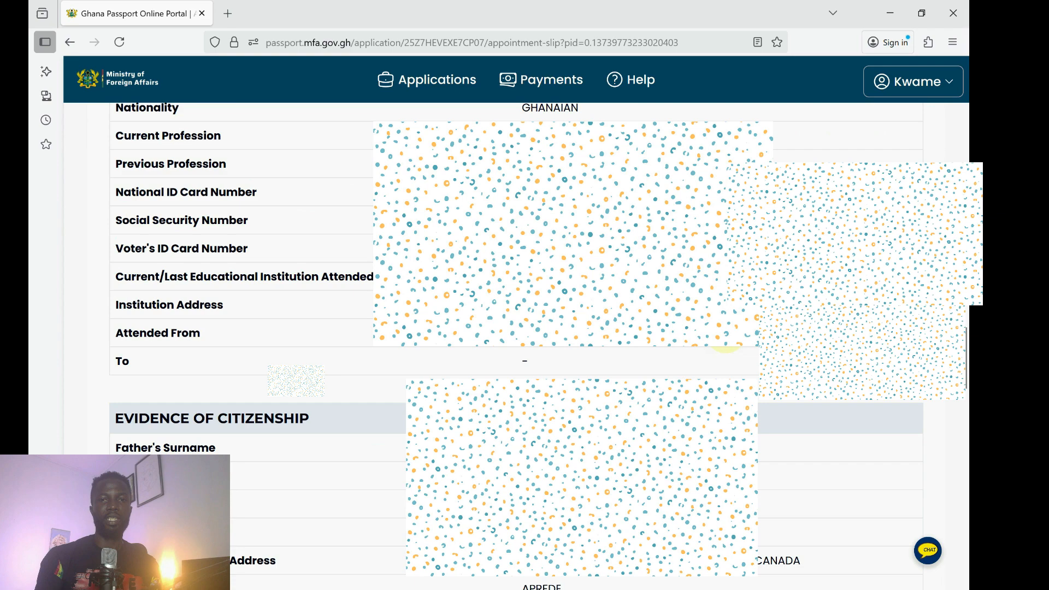
scroll(727, 344, "down", 9)
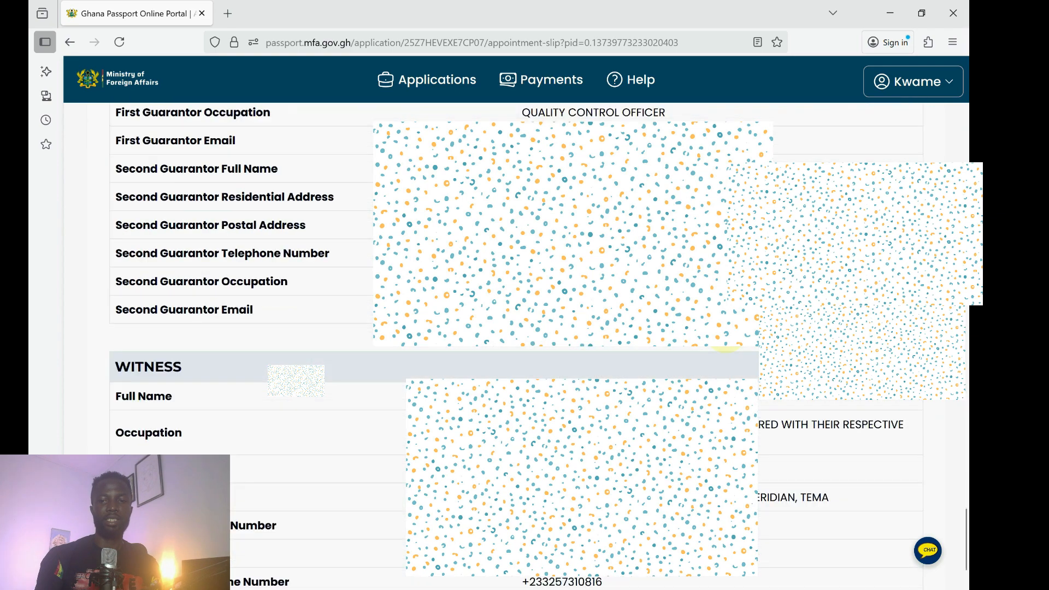
scroll(516, 339, "up", 15)
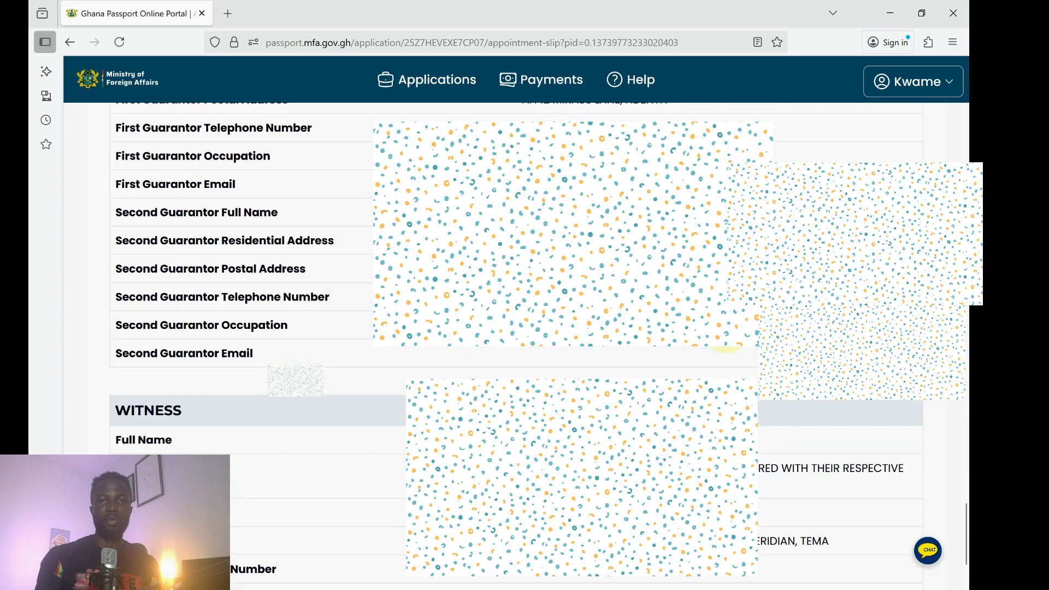
scroll(516, 339, "up", 15)
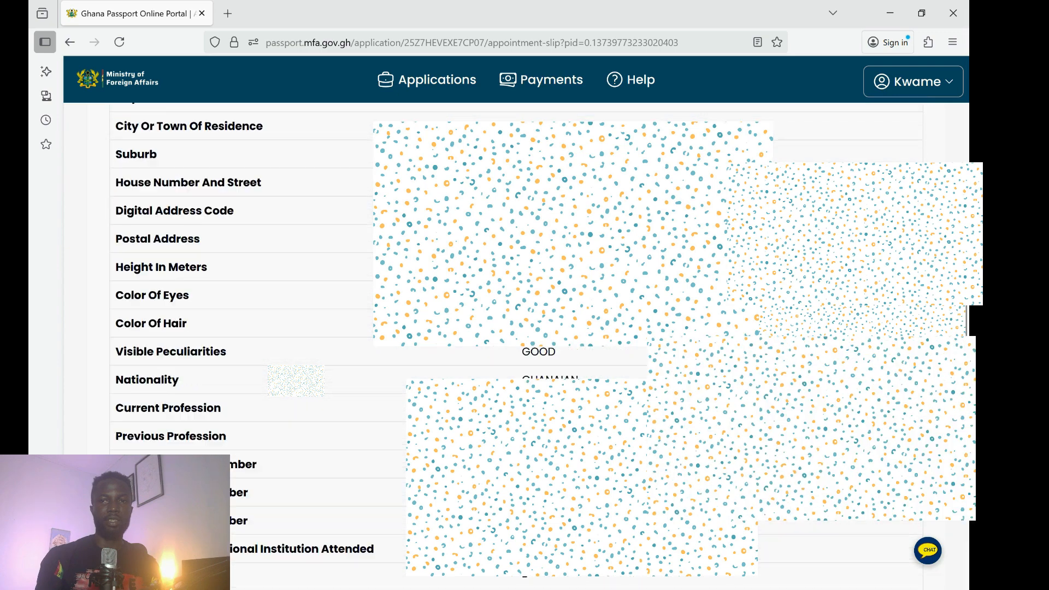
scroll(517, 338, "up", 15)
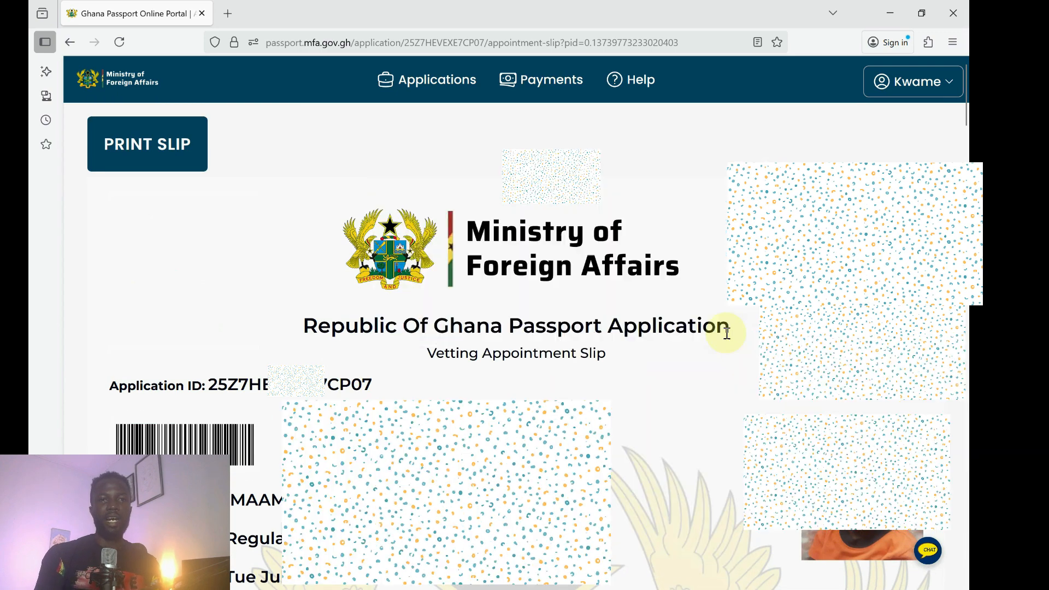
left_click(154, 149)
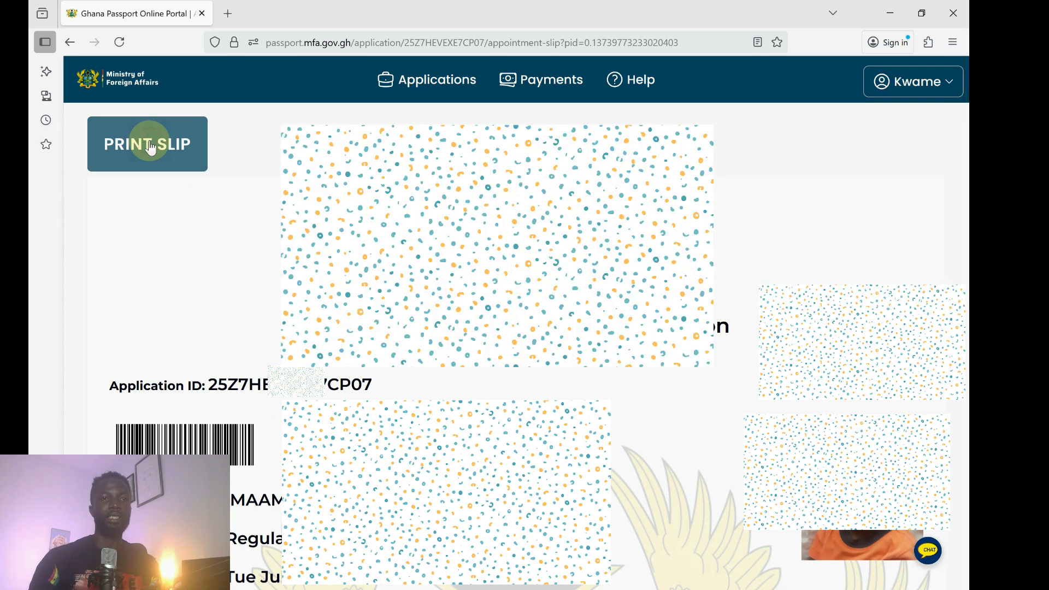
- Print the vetting slip with Microsoft Print to PDF as the destination
left_click(150, 144)
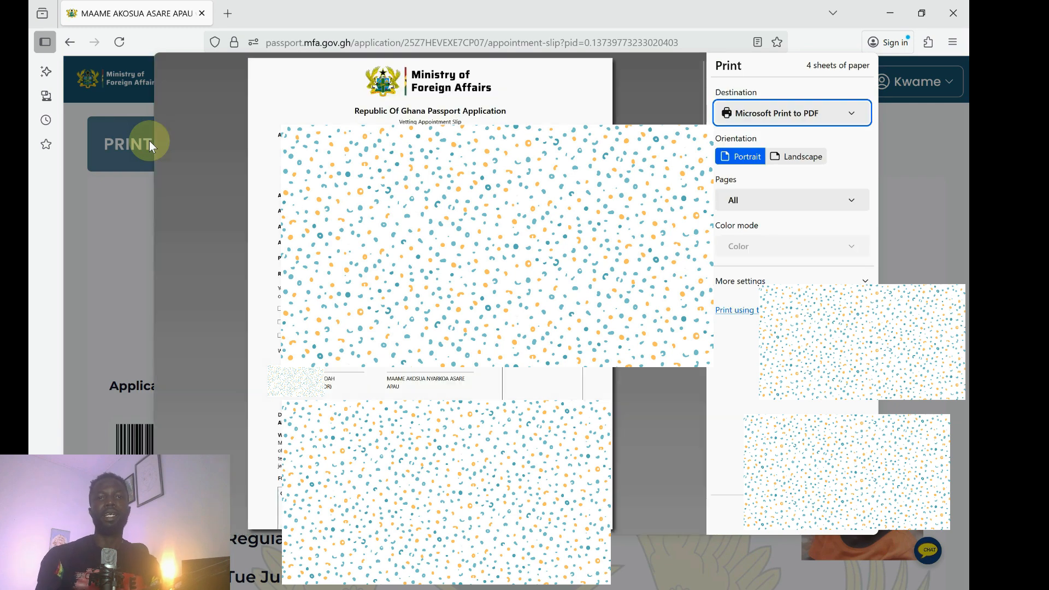
key("Down")
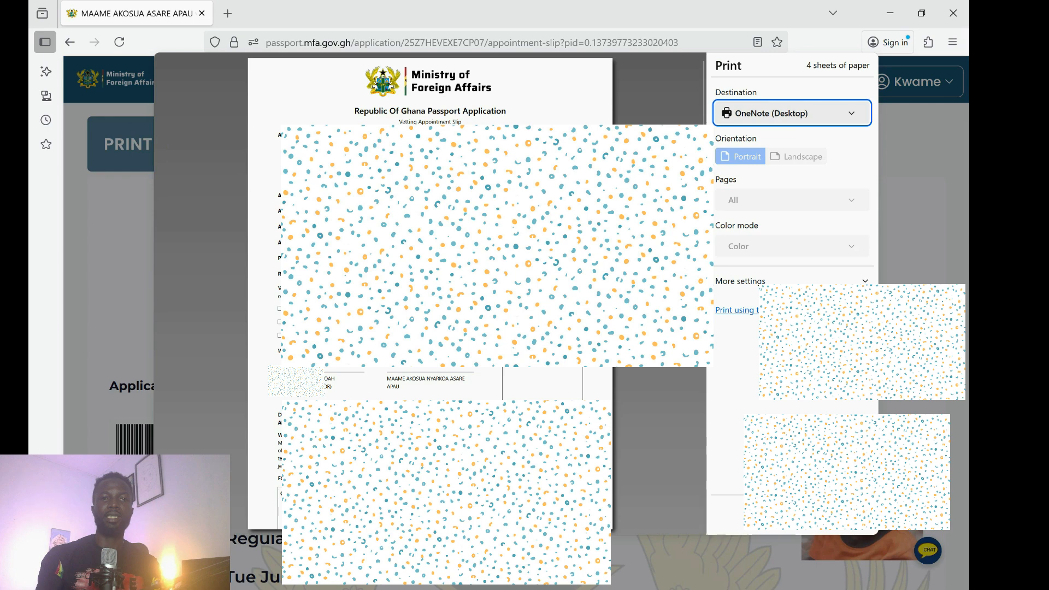
key("Up")
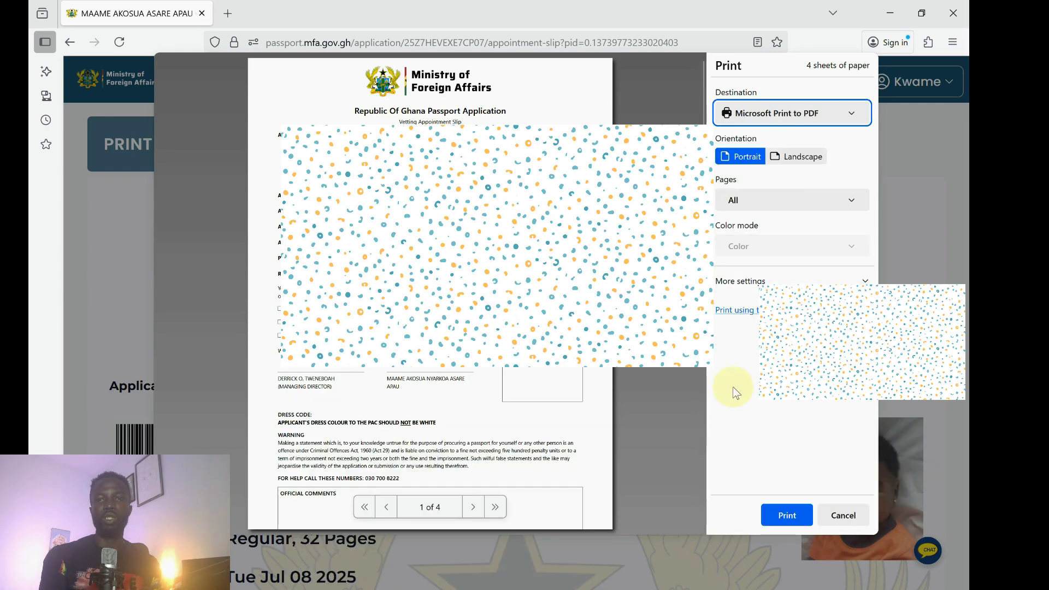
left_click(781, 515)
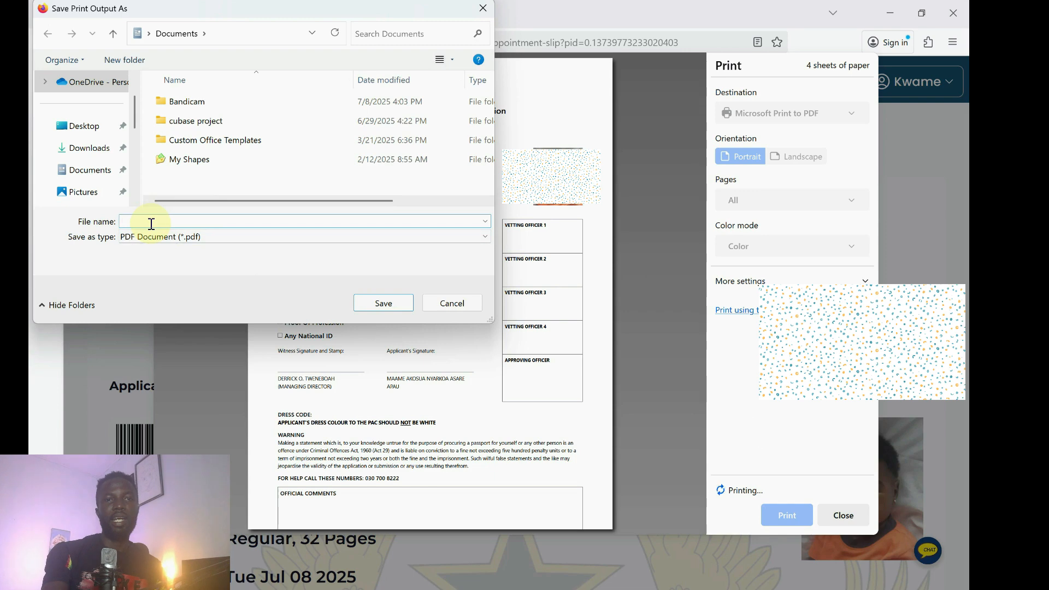
- Enter the PDF file name PASSPORT, then close the save window without saving
type("ASSPORT")
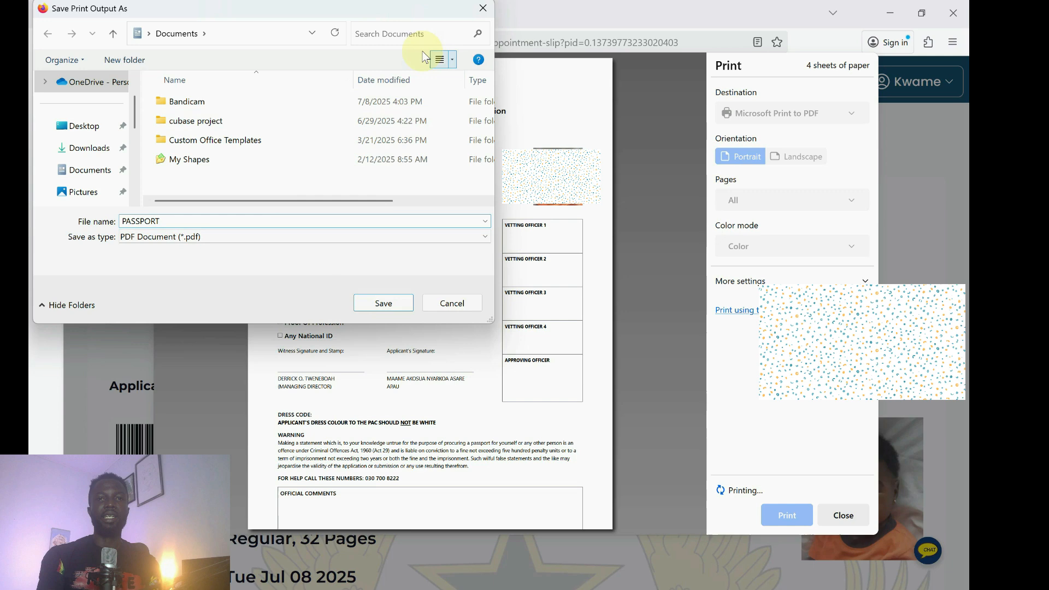
left_click(481, 12)
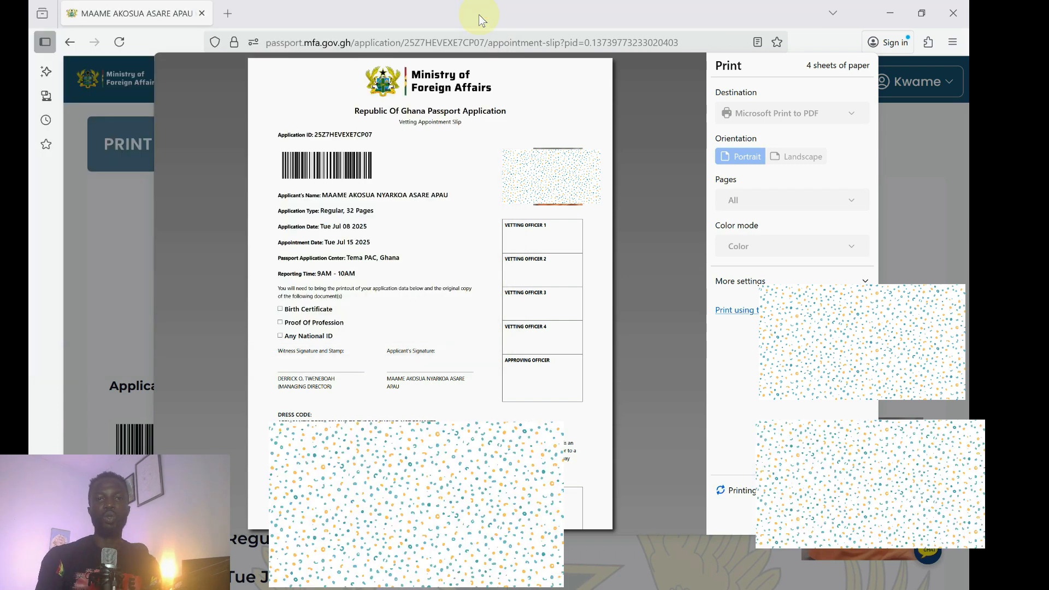